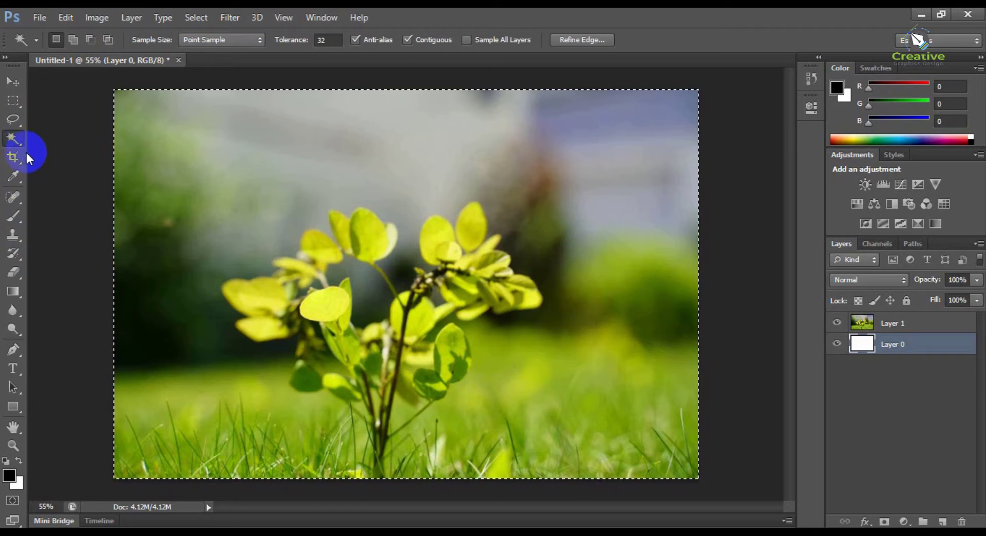
# Step: Clear the selection around the whole canvas and switch to the Patch Tool
pyautogui.click(202, 231)
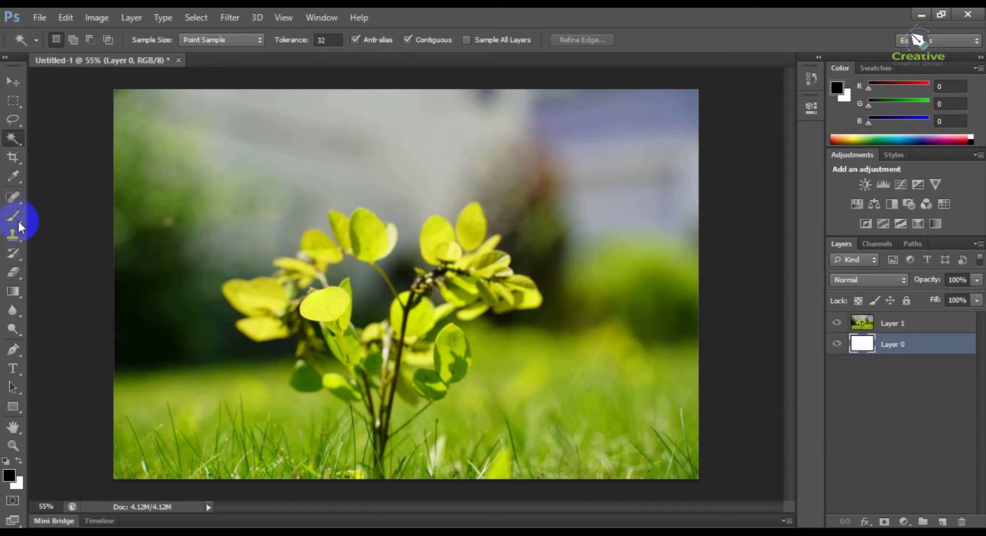
pyautogui.moveTo(14, 196); pyautogui.dragTo(65, 223)
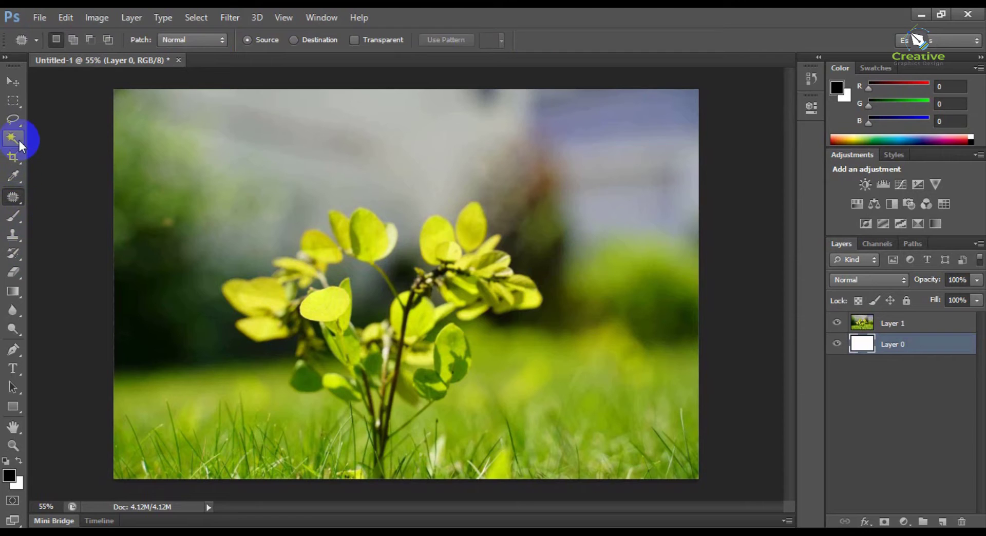
pyautogui.moveTo(20, 126)
pyautogui.mouseDown()
pyautogui.moveTo(58, 137)
pyautogui.moveTo(14, 158)
pyautogui.moveTo(54, 174)
pyautogui.moveTo(30, 177)
pyautogui.moveTo(48, 187)
pyautogui.moveTo(19, 193)
pyautogui.mouseUp()
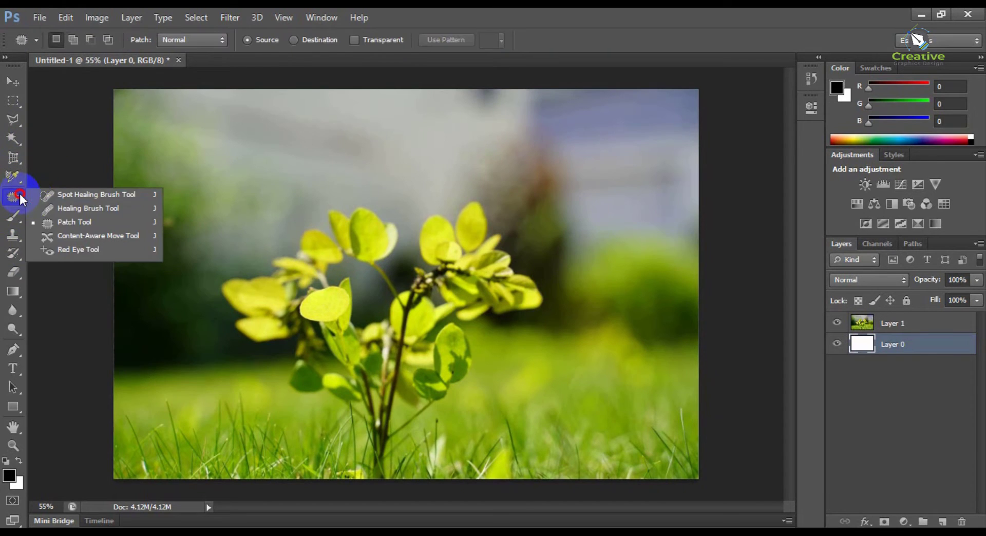
pyautogui.moveTo(60, 217); pyautogui.dragTo(60, 220)
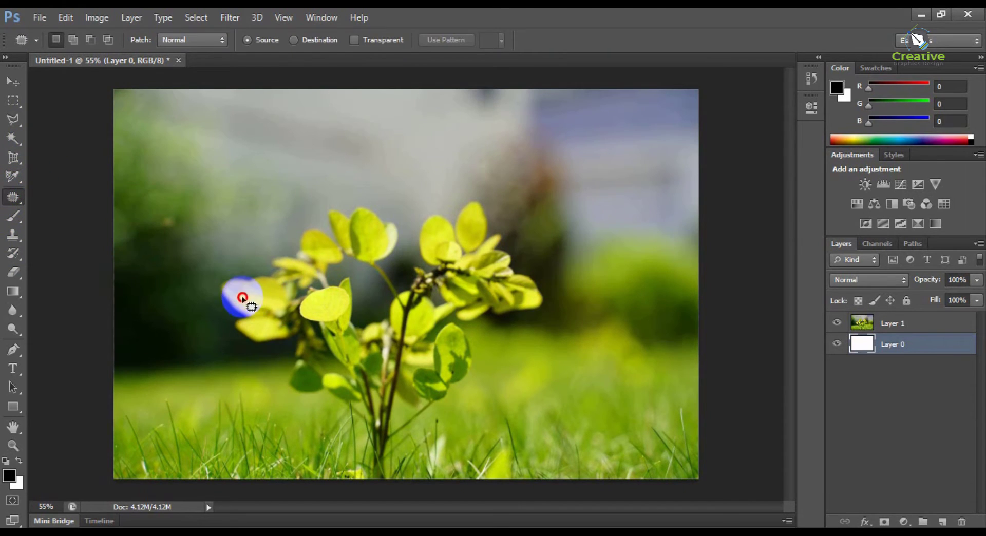
# Step: Trace a closed freehand selection around the whole plant, from its leaves down to the stem base, with the Patch Tool
pyautogui.moveTo(243, 298); pyautogui.dragTo(256, 278)
pyautogui.click(289, 339)
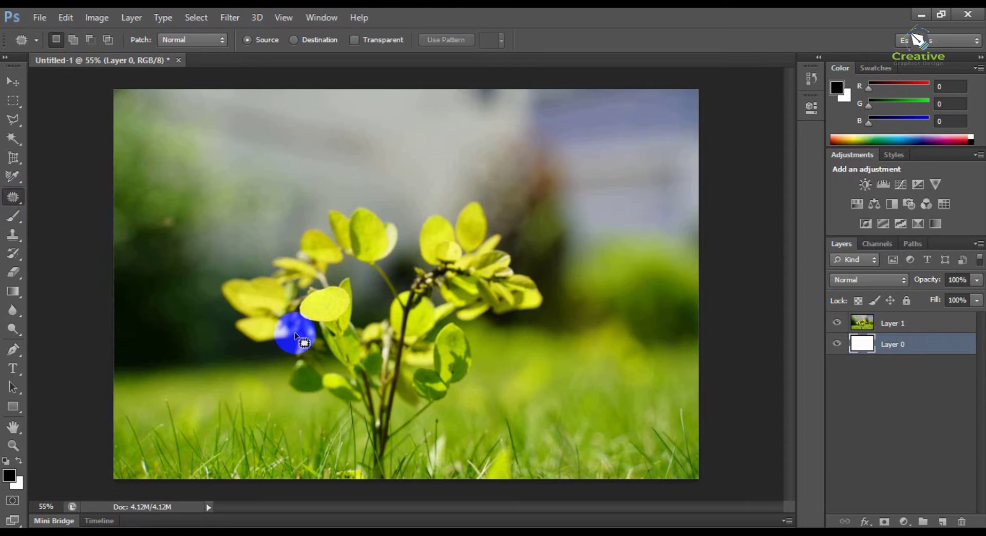
pyautogui.moveTo(295, 336)
pyautogui.mouseDown()
pyautogui.moveTo(245, 335)
pyautogui.moveTo(226, 293)
pyautogui.moveTo(241, 278)
pyautogui.moveTo(270, 276)
pyautogui.mouseUp()
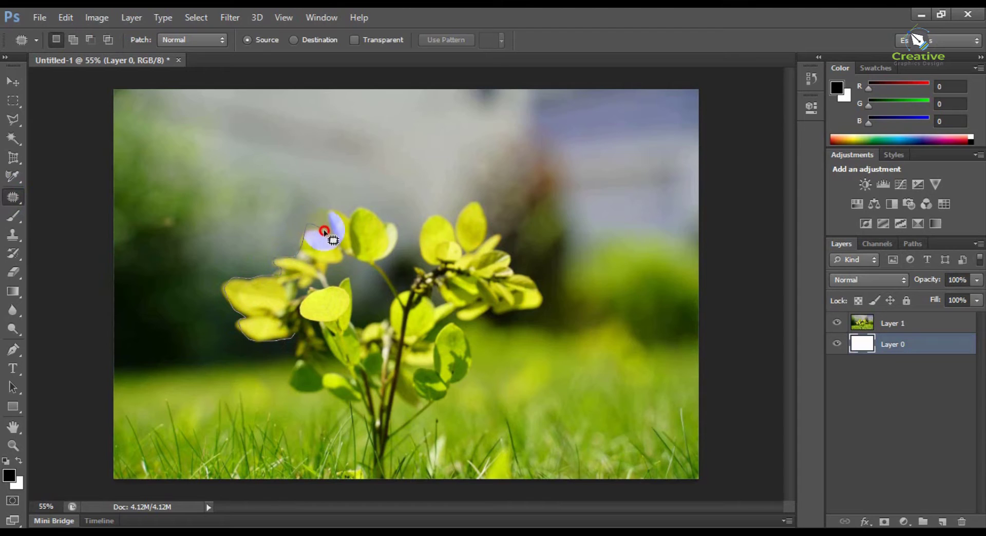
pyautogui.moveTo(335, 238); pyautogui.dragTo(331, 216)
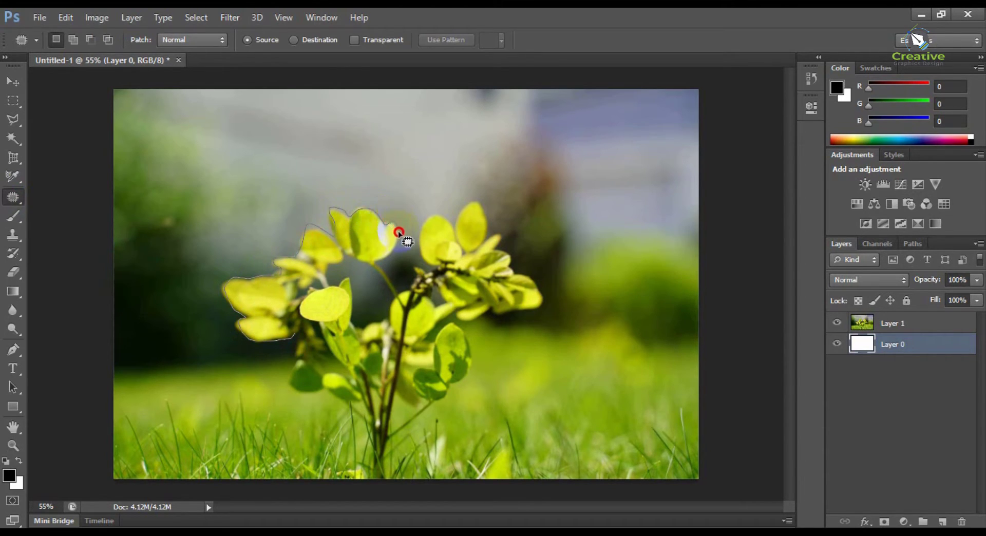
pyautogui.moveTo(384, 271)
pyautogui.mouseDown()
pyautogui.moveTo(406, 291)
pyautogui.moveTo(426, 264)
pyautogui.moveTo(419, 230)
pyautogui.mouseUp()
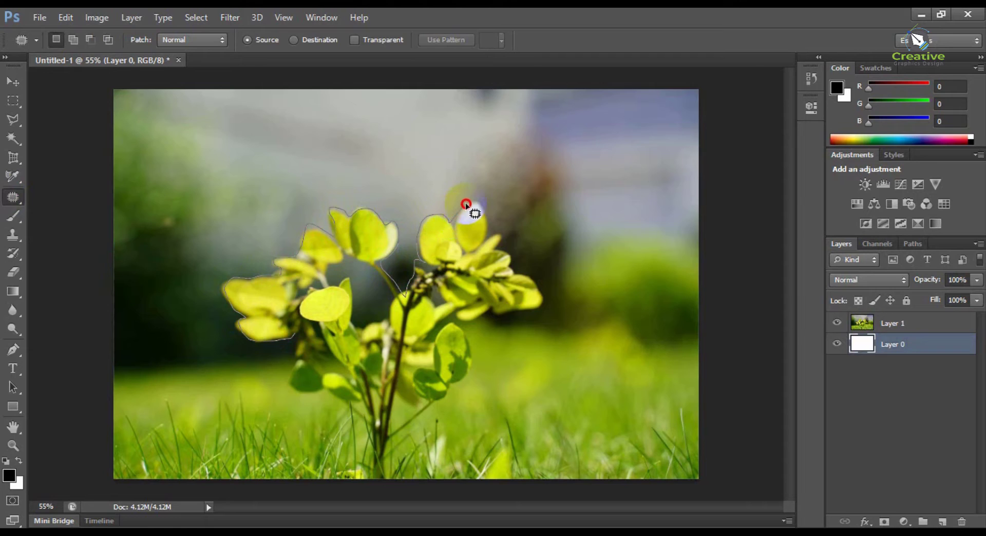
pyautogui.moveTo(481, 207)
pyautogui.mouseDown()
pyautogui.moveTo(486, 237)
pyautogui.moveTo(500, 231)
pyautogui.moveTo(494, 248)
pyautogui.moveTo(533, 278)
pyautogui.moveTo(547, 305)
pyautogui.moveTo(493, 307)
pyautogui.moveTo(434, 329)
pyautogui.moveTo(455, 321)
pyautogui.moveTo(467, 333)
pyautogui.moveTo(467, 376)
pyautogui.moveTo(398, 437)
pyautogui.moveTo(383, 479)
pyautogui.moveTo(374, 426)
pyautogui.moveTo(336, 398)
pyautogui.moveTo(306, 394)
pyautogui.moveTo(297, 345)
pyautogui.mouseUp()
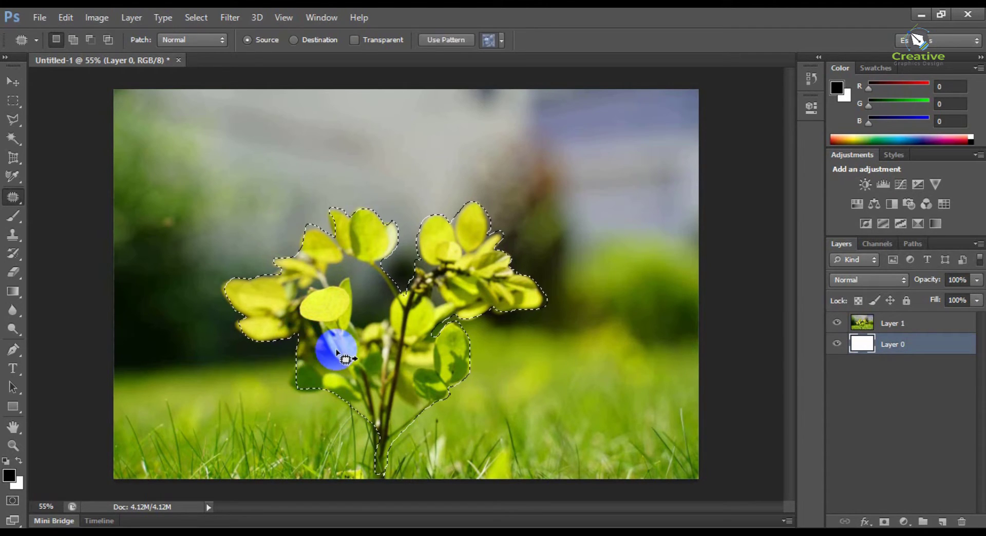
# Step: Subtract the dark background gap between the upper-left leaves and the main stem from the selection with the Quick Selection Tool
pyautogui.click(19, 180)
pyautogui.moveTo(19, 180)
pyautogui.mouseDown()
pyautogui.moveTo(46, 172)
pyautogui.moveTo(14, 154)
pyautogui.moveTo(51, 158)
pyautogui.moveTo(40, 145)
pyautogui.moveTo(57, 136)
pyautogui.mouseUp()
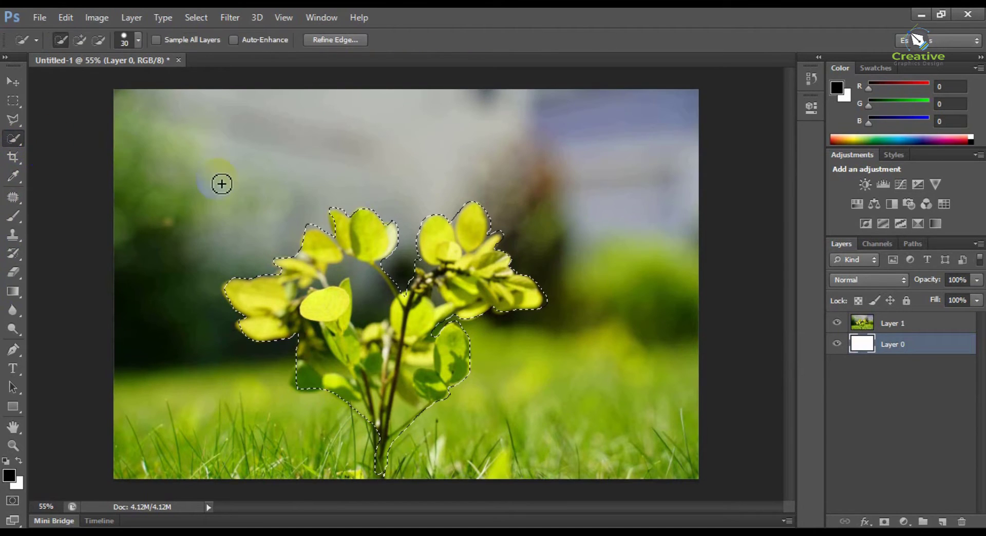
pyautogui.keyDown('alt'); pyautogui.click(359, 278); pyautogui.keyUp('alt')
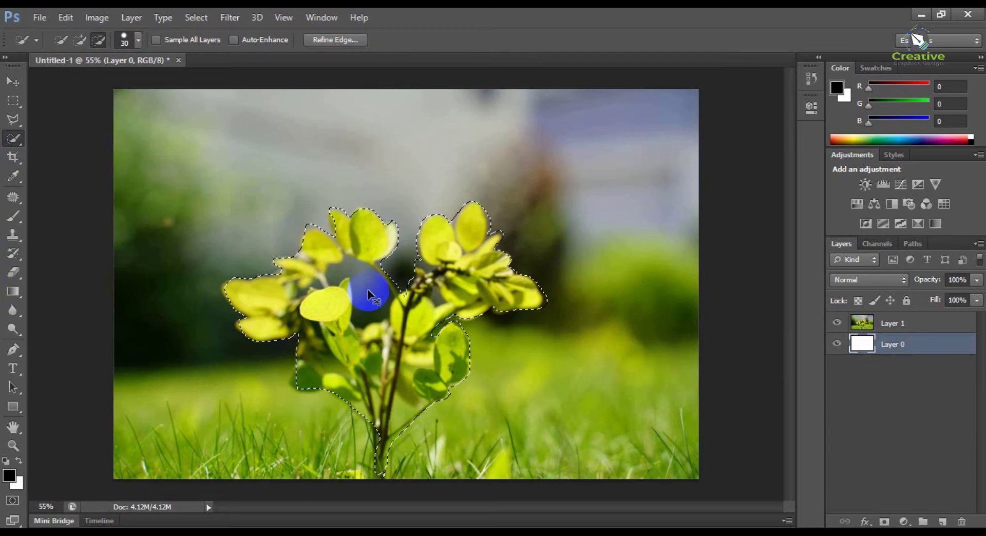
pyautogui.moveTo(351, 270)
pyautogui.mouseDown()
pyautogui.moveTo(341, 273)
pyautogui.moveTo(363, 282)
pyautogui.moveTo(365, 311)
pyautogui.moveTo(365, 286)
pyautogui.moveTo(374, 308)
pyautogui.moveTo(368, 319)
pyautogui.moveTo(349, 271)
pyautogui.moveTo(334, 273)
pyautogui.moveTo(322, 310)
pyautogui.moveTo(343, 300)
pyautogui.mouseUp()
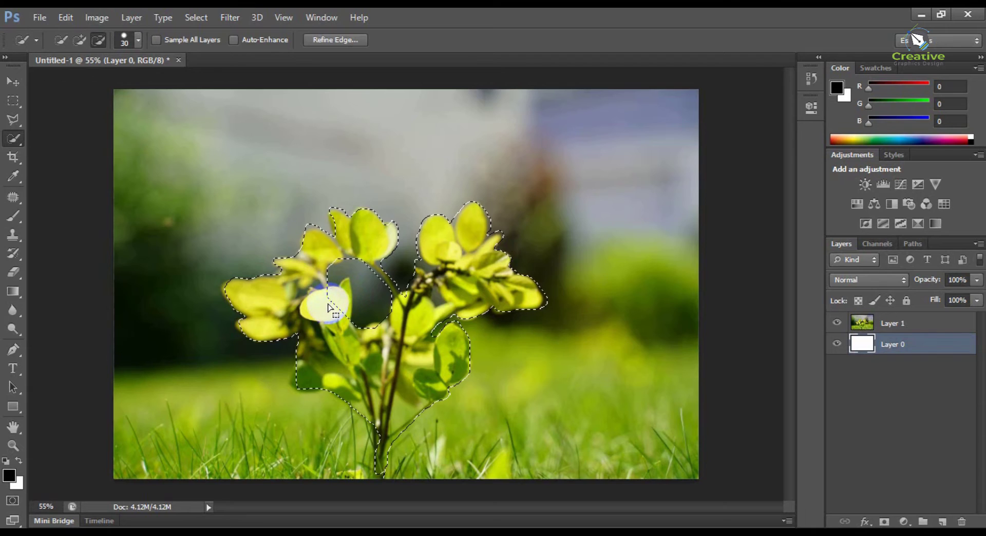
pyautogui.press('alt')
pyautogui.hotkey('alt', 'shift')
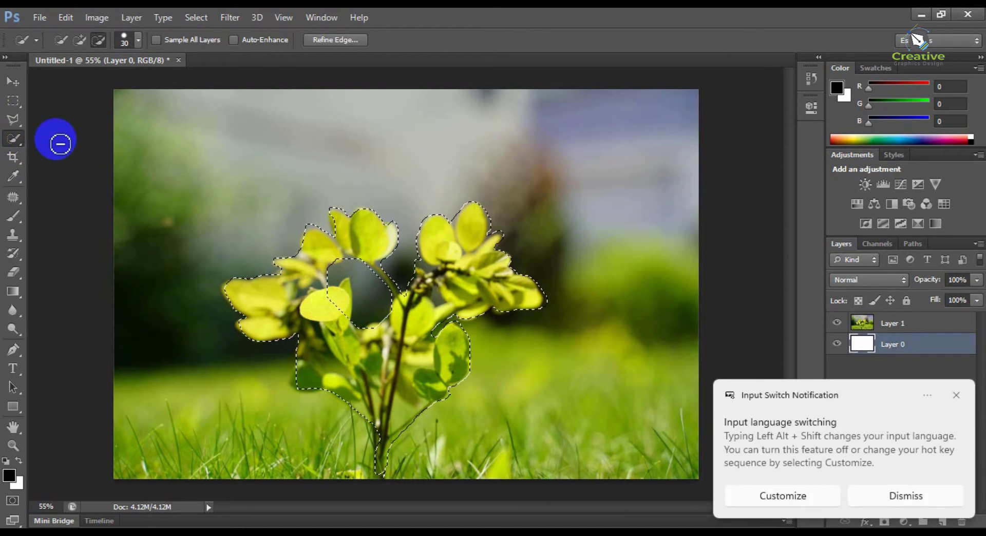
pyautogui.moveTo(23, 136); pyautogui.dragTo(77, 152)
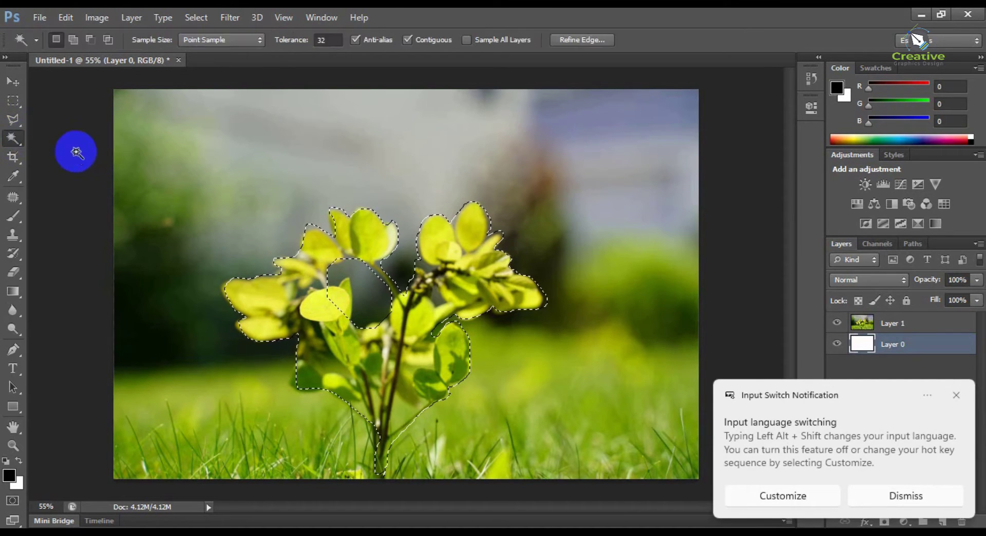
pyautogui.press('alt')
pyautogui.keyDown('alt'); pyautogui.click(330, 309); pyautogui.keyUp('alt')
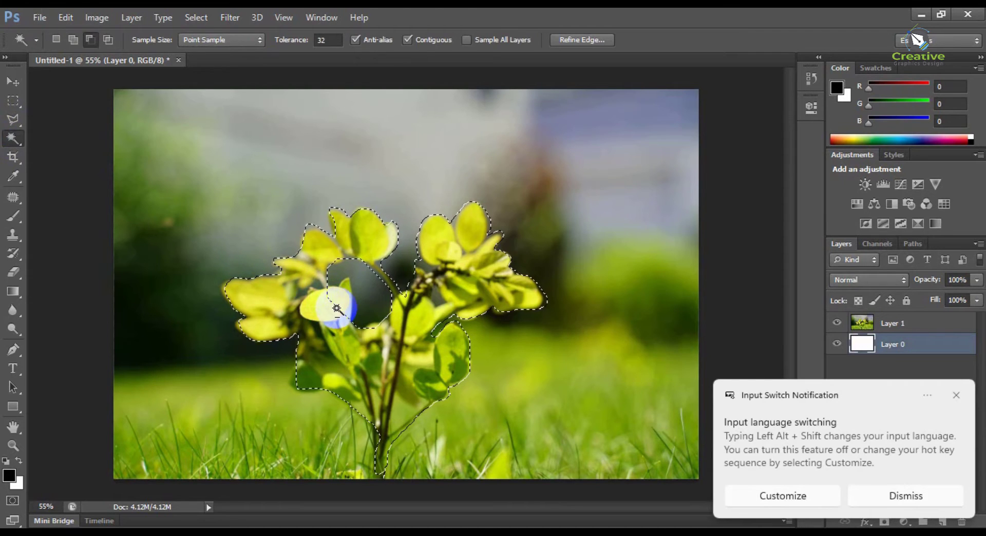
pyautogui.click(443, 222)
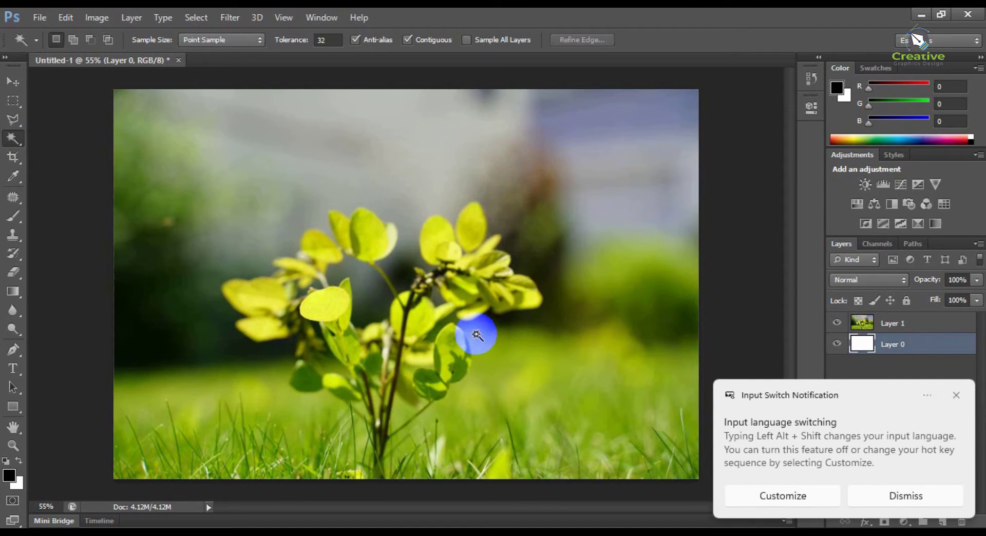
pyautogui.click(401, 322)
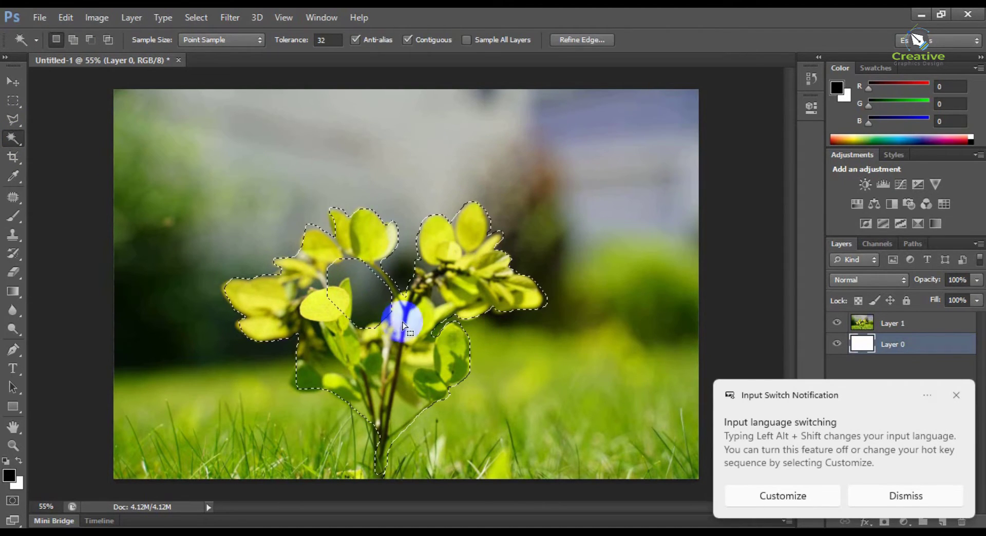
pyautogui.click(956, 395)
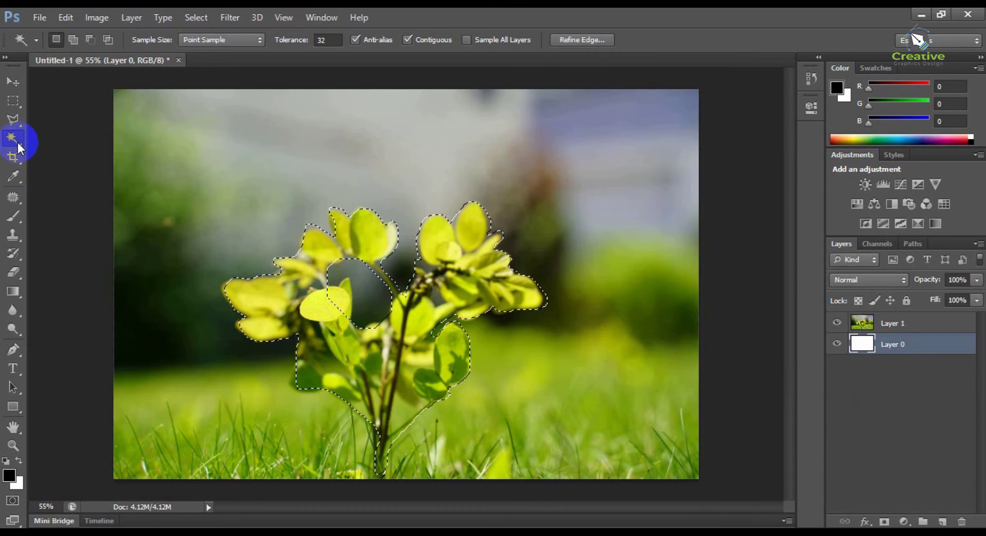
# Step: With the Quick Selection Tool, restore the rounded leaf beside the gap to the selection and exclude the small grass gap beside the lower stem
pyautogui.moveTo(14, 140); pyautogui.dragTo(50, 147)
pyautogui.click(56, 140)
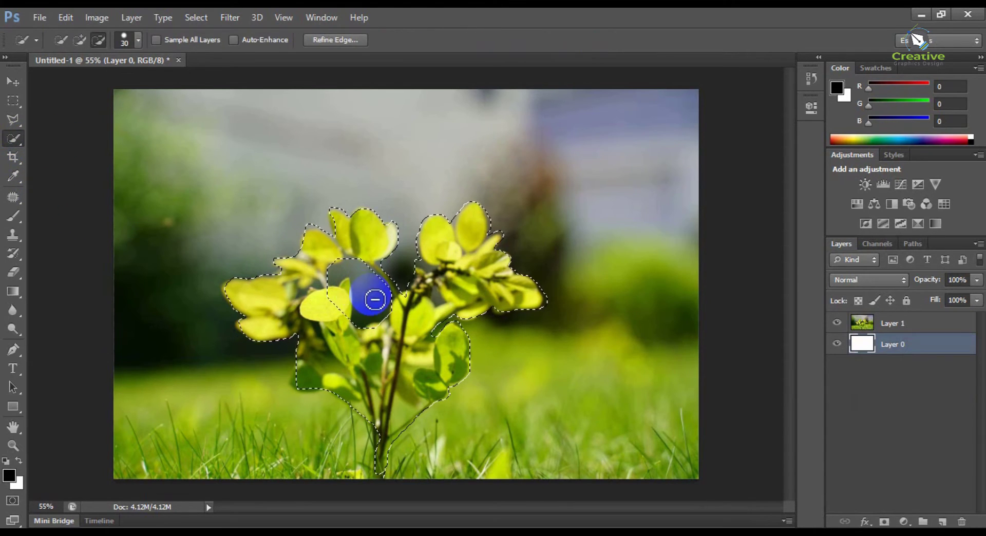
pyautogui.moveTo(338, 329)
pyautogui.mouseDown()
pyautogui.moveTo(317, 293)
pyautogui.moveTo(323, 285)
pyautogui.moveTo(329, 303)
pyautogui.moveTo(342, 291)
pyautogui.moveTo(354, 326)
pyautogui.mouseUp()
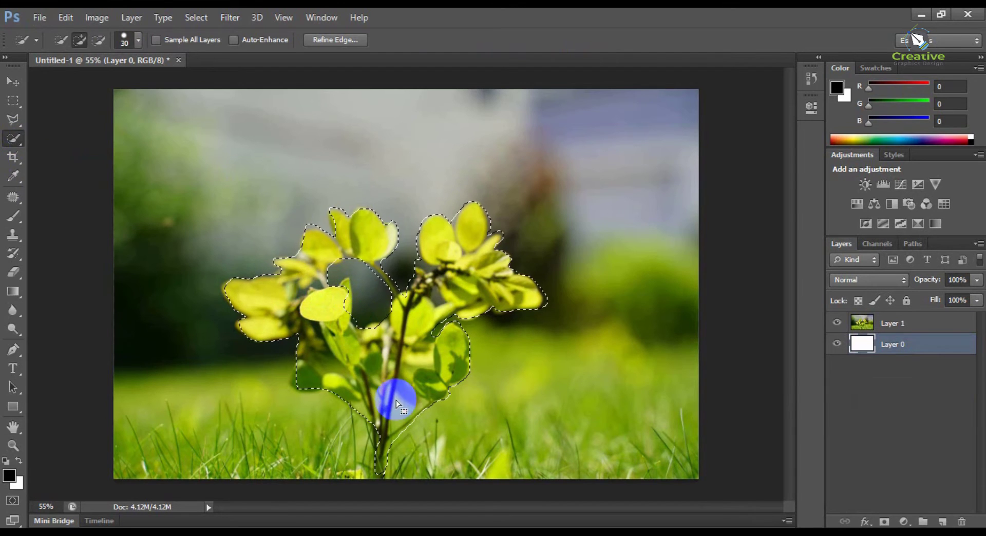
pyautogui.moveTo(404, 399)
pyautogui.mouseDown()
pyautogui.moveTo(400, 429)
pyautogui.moveTo(386, 419)
pyautogui.moveTo(393, 404)
pyautogui.moveTo(356, 396)
pyautogui.moveTo(328, 337)
pyautogui.moveTo(422, 286)
pyautogui.moveTo(297, 373)
pyautogui.mouseUp()
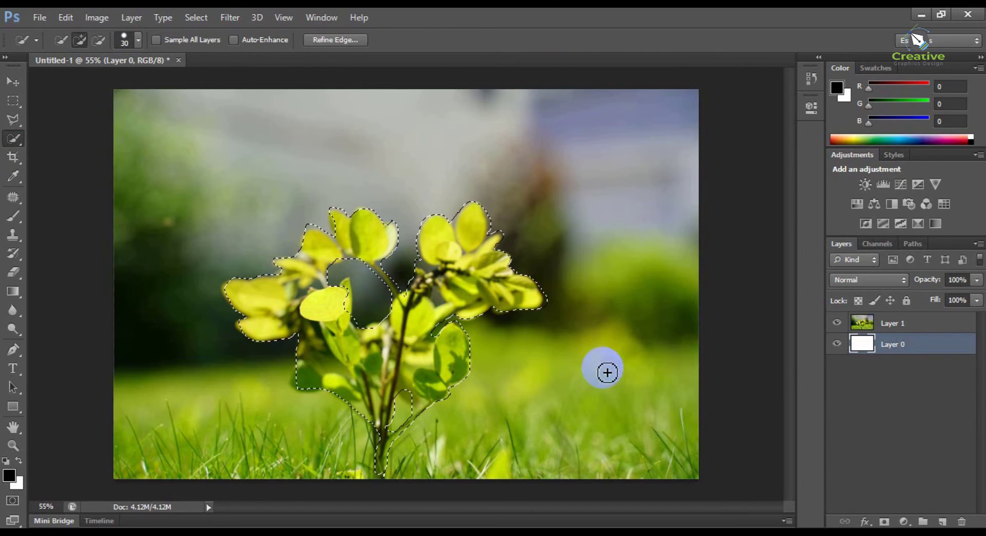
# Step: Duplicate Layer 1, the plant photo, keeping the default name Layer 1 copy
pyautogui.click(913, 348)
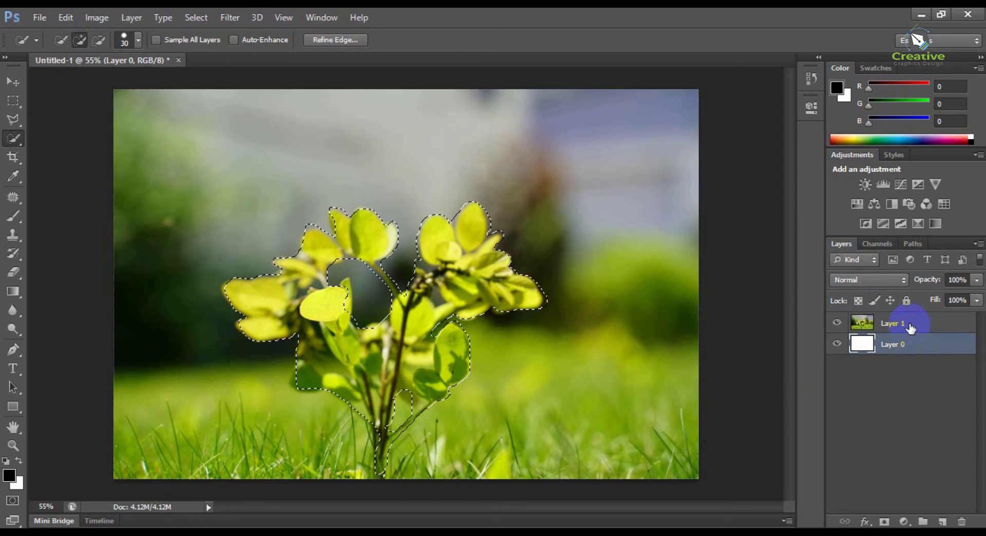
pyautogui.rightClick(898, 325)
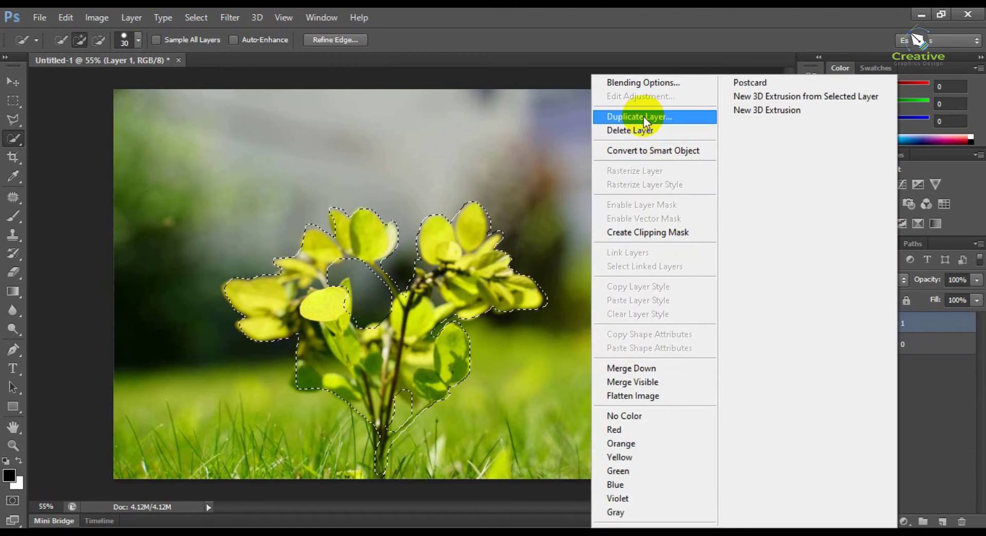
pyautogui.click(643, 116)
pyautogui.click(606, 170)
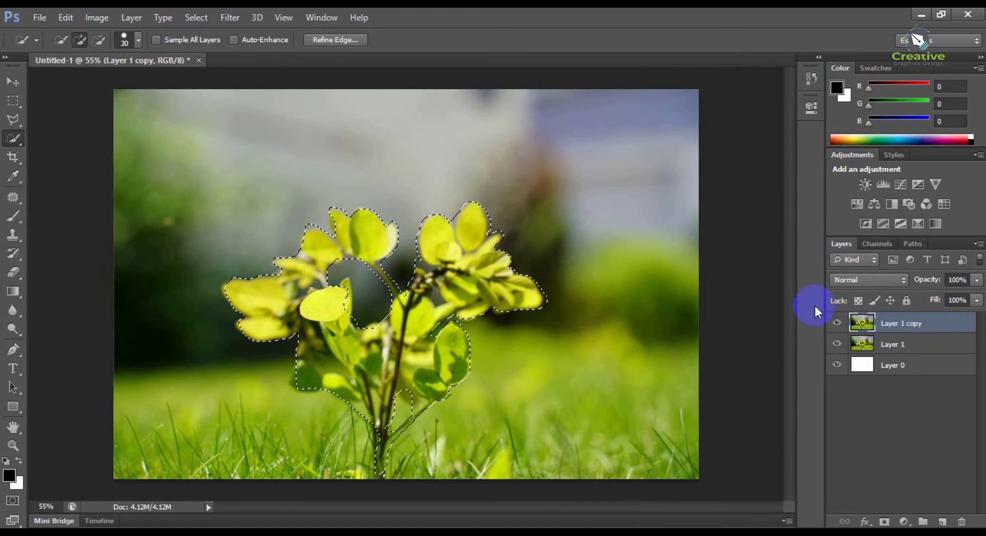
pyautogui.click(838, 323)
pyautogui.click(839, 324)
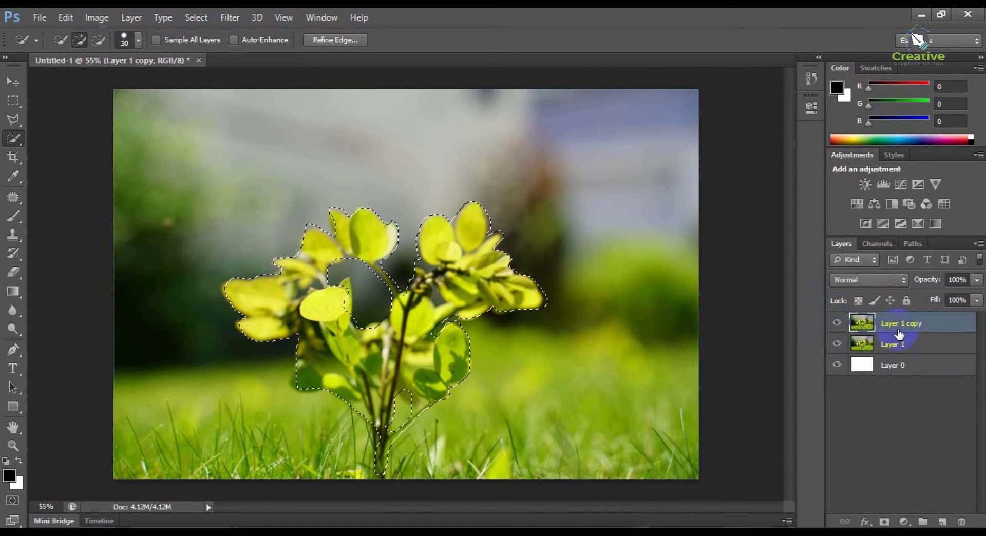
pyautogui.click(913, 246)
pyautogui.click(845, 244)
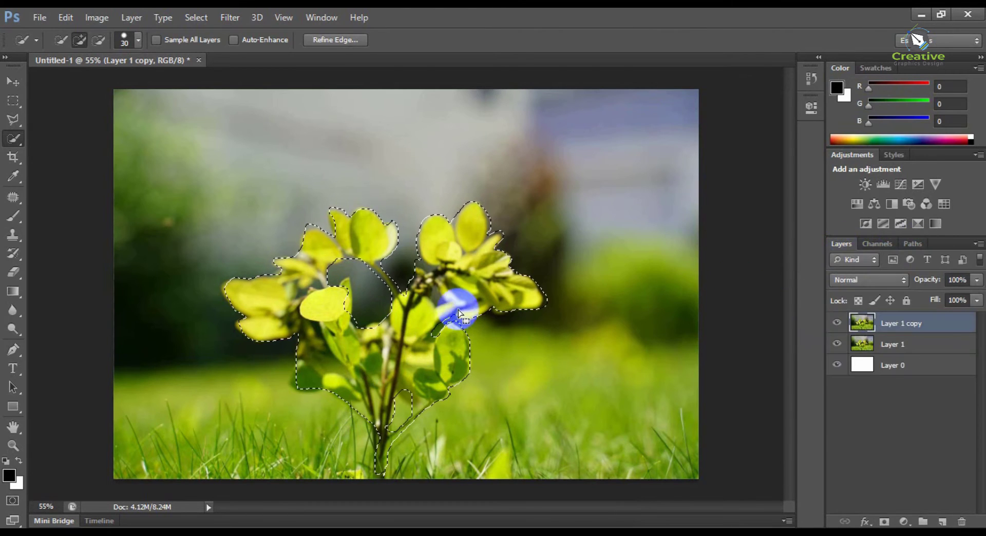
pyautogui.click(914, 343)
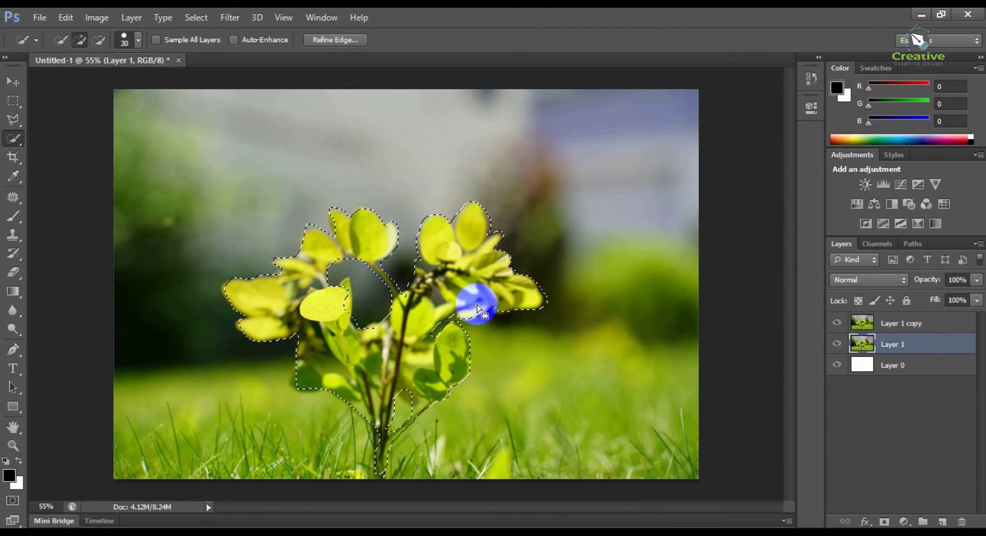
pyautogui.moveTo(477, 308)
pyautogui.mouseDown()
pyautogui.moveTo(434, 324)
pyautogui.moveTo(472, 325)
pyautogui.moveTo(452, 348)
pyautogui.moveTo(452, 304)
pyautogui.mouseUp()
pyautogui.hotkey('ctrl', 'z')
pyautogui.hotkey('ctrl', 'space')
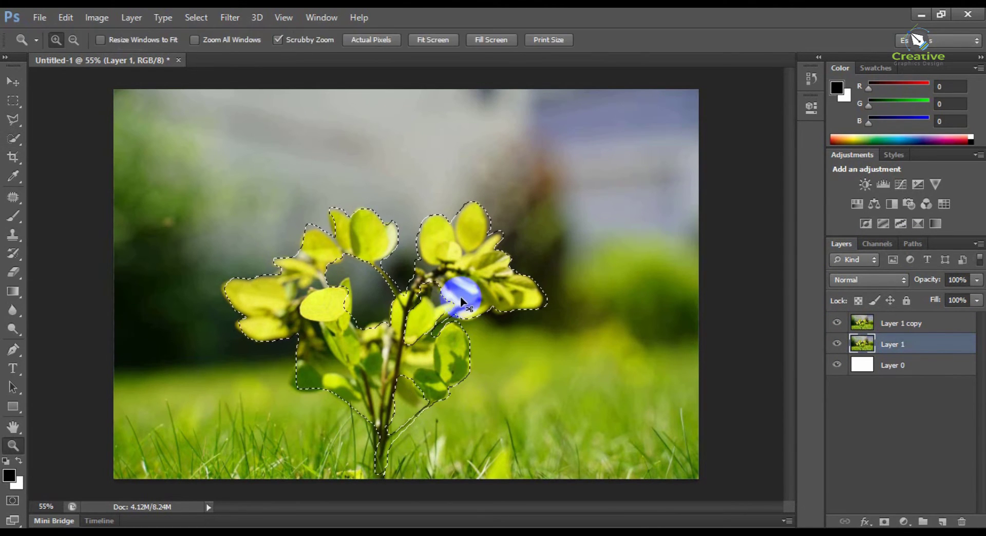
pyautogui.click(23, 109)
pyautogui.click(899, 323)
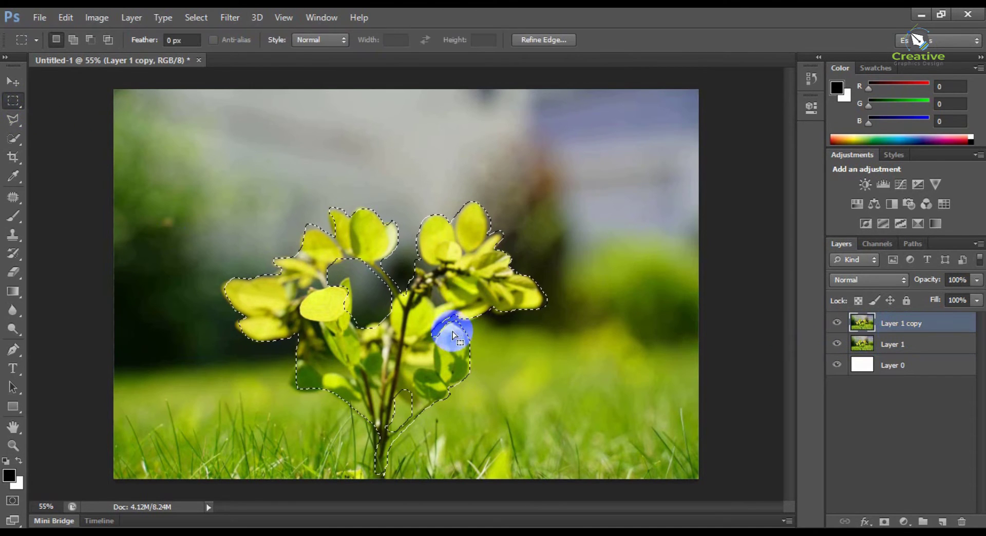
pyautogui.click(915, 244)
pyautogui.click(879, 244)
pyautogui.click(843, 244)
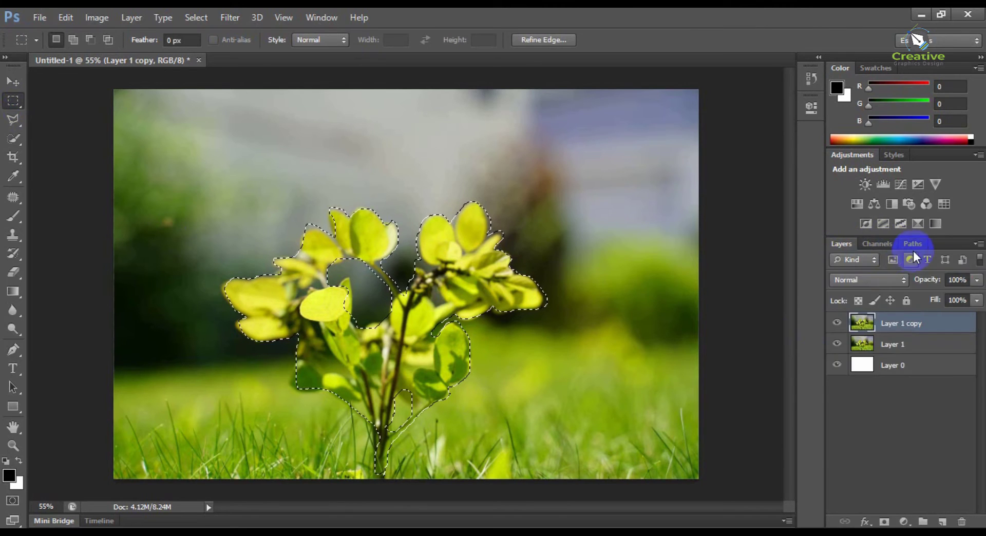
pyautogui.click(913, 244)
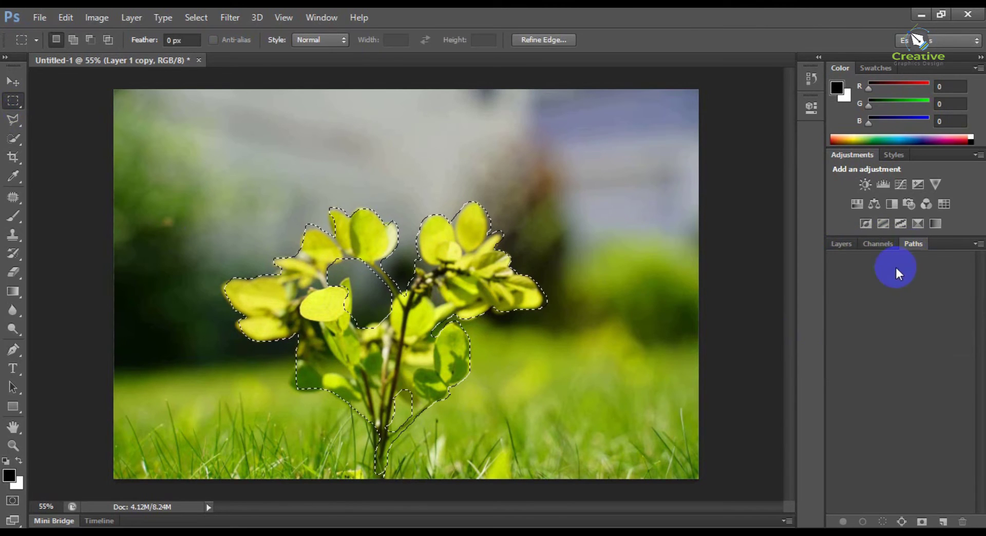
pyautogui.press('w')
pyautogui.click(371, 298)
pyautogui.hotkey('ctrl', 'z')
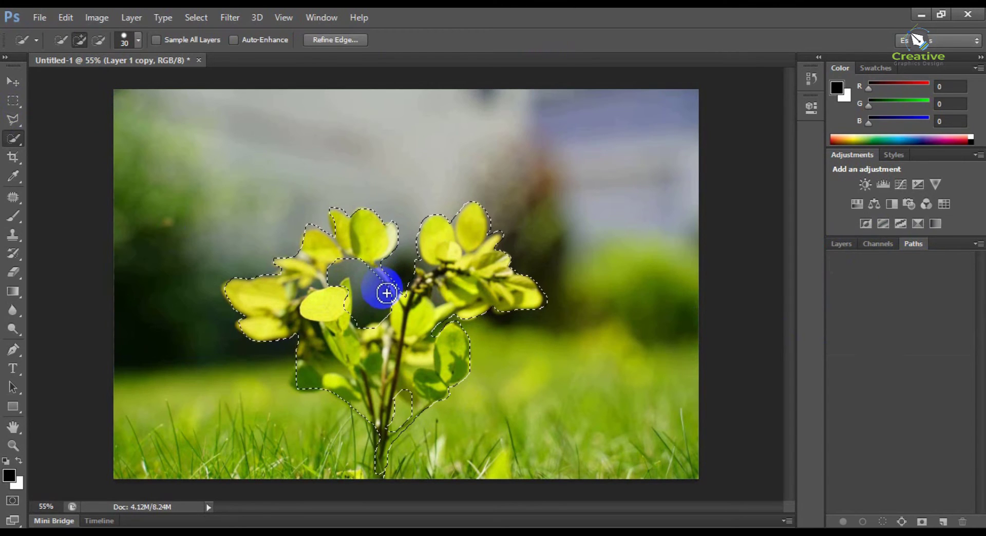
# Step: Feather the plant selection with a radius of 5 pixels
pyautogui.click(13, 101)
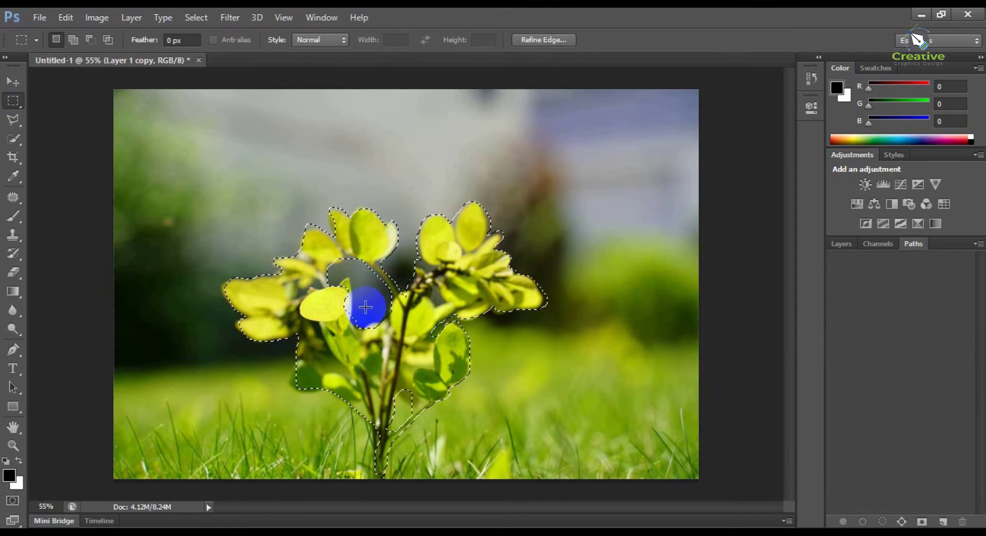
pyautogui.rightClick(304, 312)
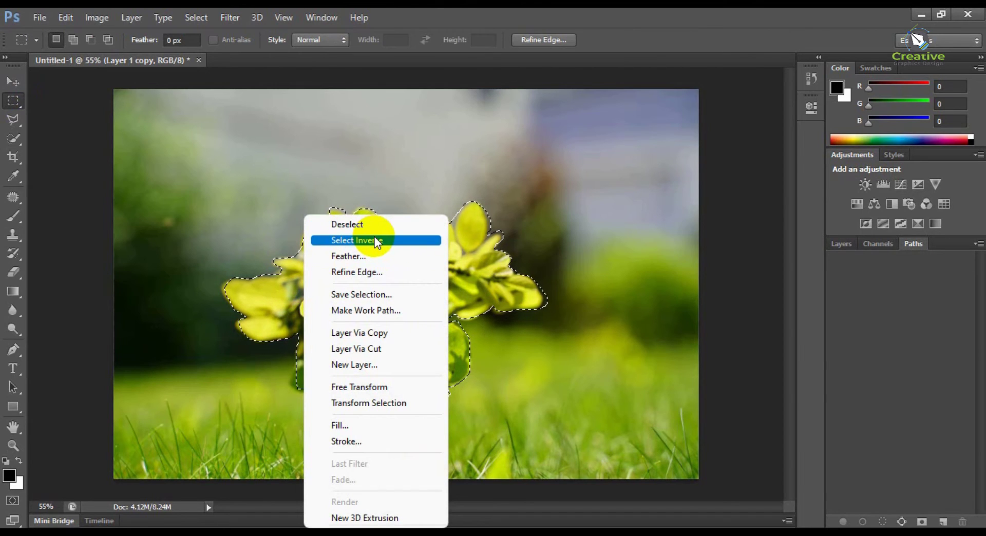
pyautogui.click(376, 257)
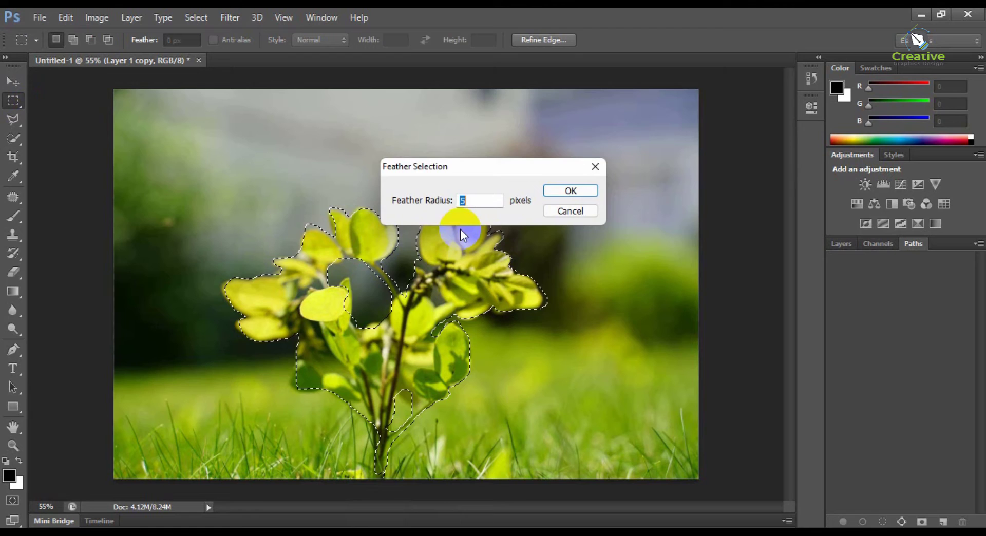
pyautogui.click(565, 188)
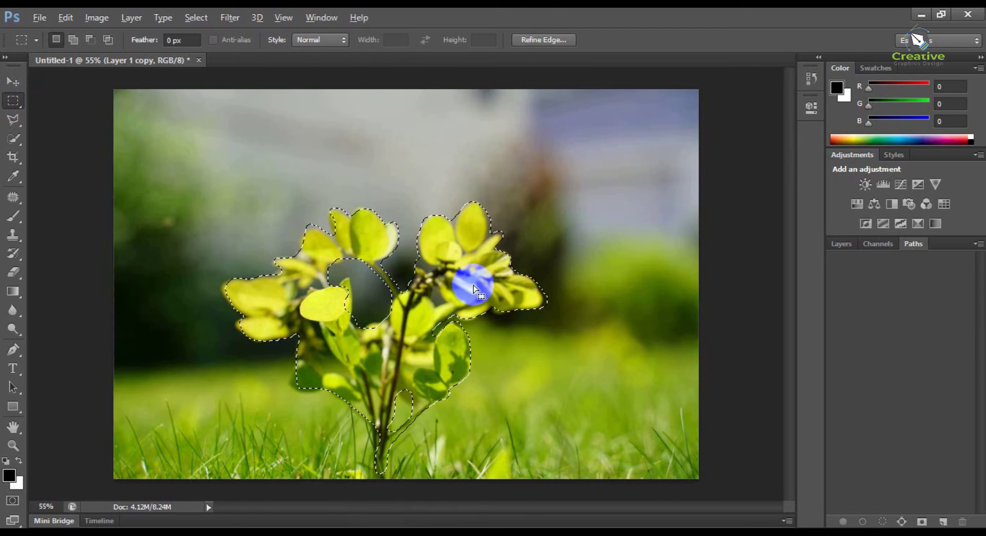
pyautogui.press('alt')
pyautogui.moveTo(474, 285); pyautogui.dragTo(511, 316)
pyautogui.hotkey('ctrl', 'z')
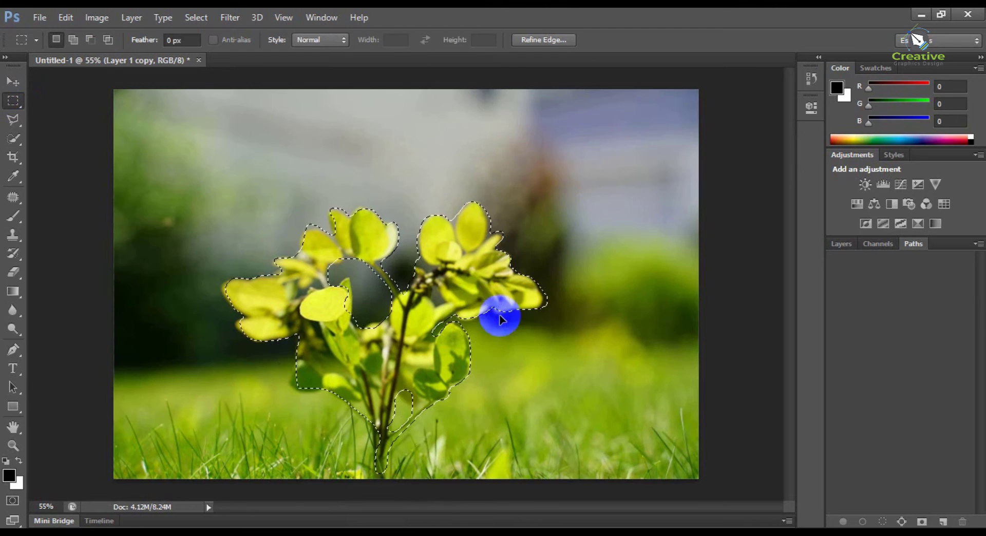
# Step: Cut the selected plant out of Layer 1 copy, paste it as a new layer and align it over the original plant
pyautogui.click(852, 244)
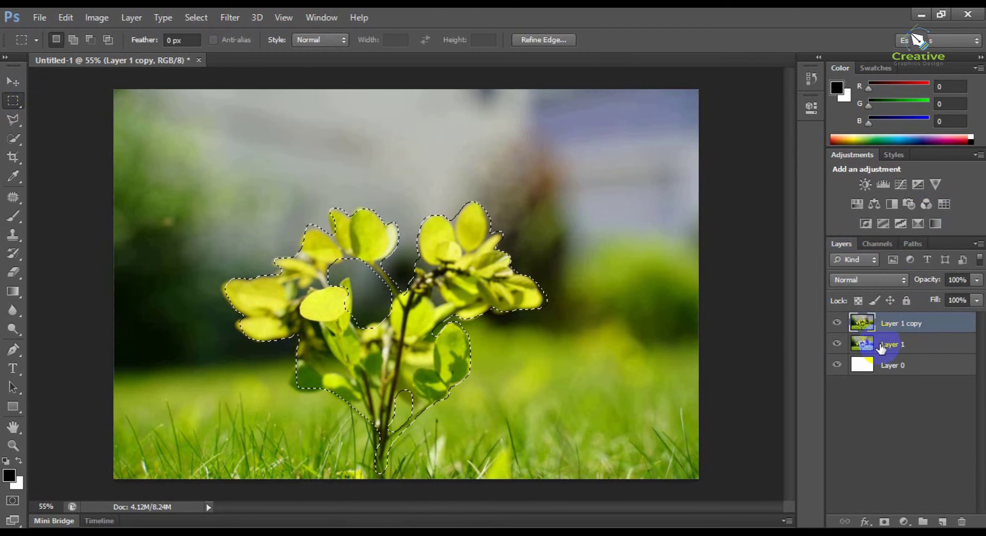
pyautogui.hotkey('ctrl', 'd')
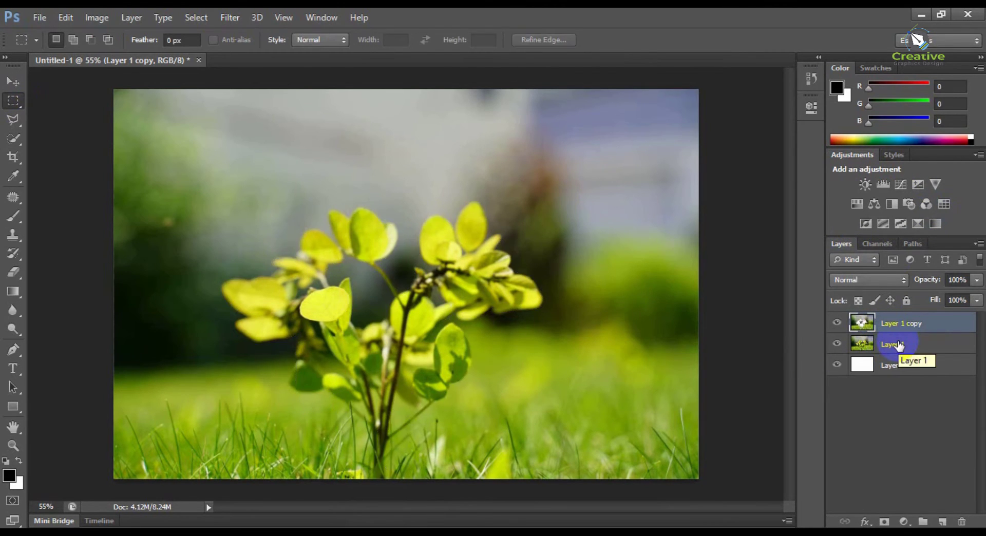
pyautogui.hotkey('ctrl', 'z')
pyautogui.hotkey('ctrl', 'd')
pyautogui.hotkey('ctrl', 'v')
pyautogui.press('v')
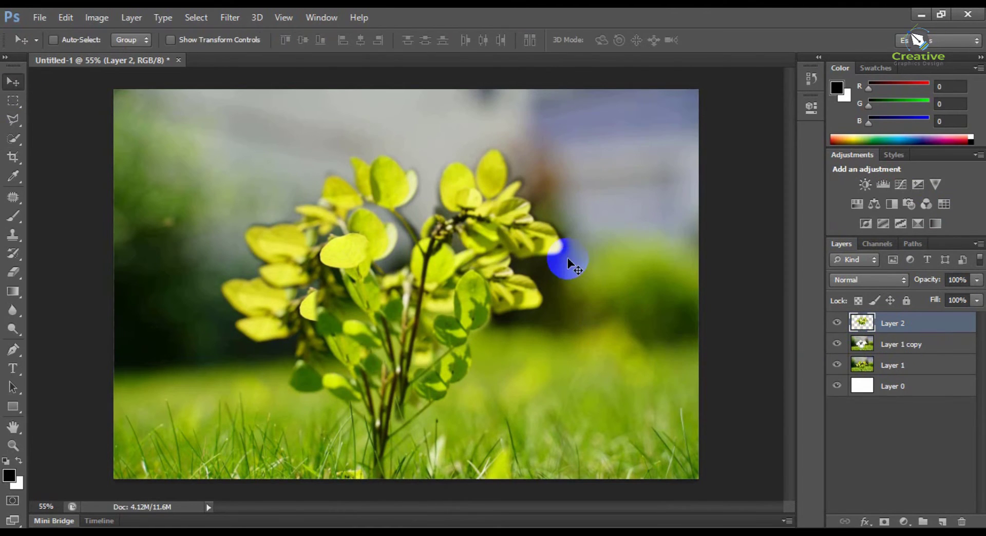
pyautogui.moveTo(566, 253); pyautogui.dragTo(531, 295)
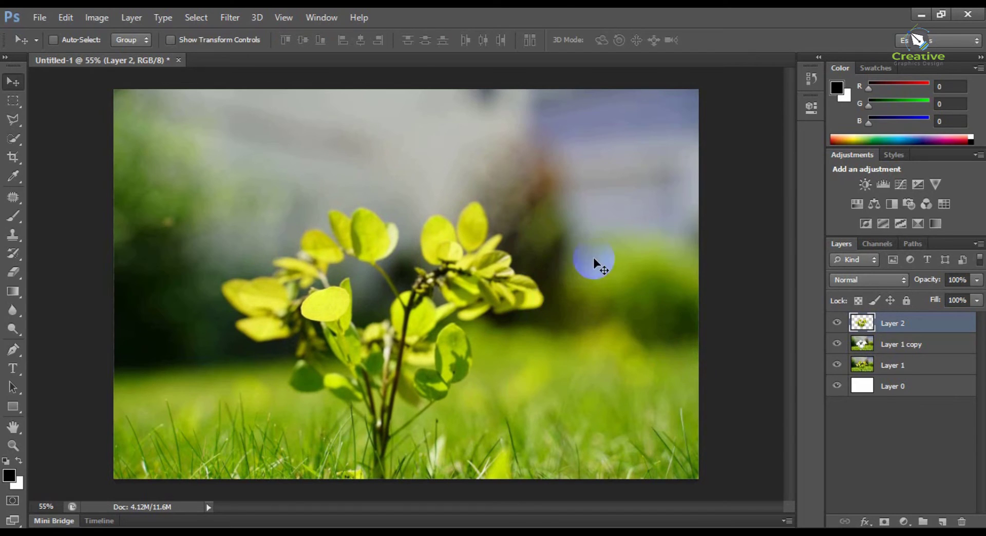
# Step: Toggle Layer 1's visibility to compare the layers, and delete Layer 1 copy
pyautogui.click(836, 364)
pyautogui.click(836, 364)
pyautogui.click(836, 365)
pyautogui.click(835, 366)
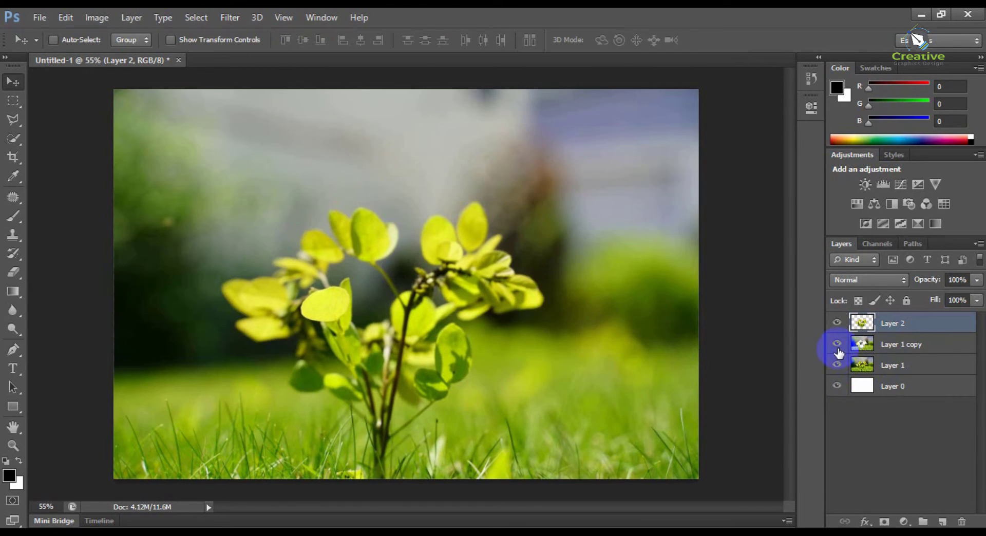
pyautogui.moveTo(941, 345); pyautogui.dragTo(961, 521)
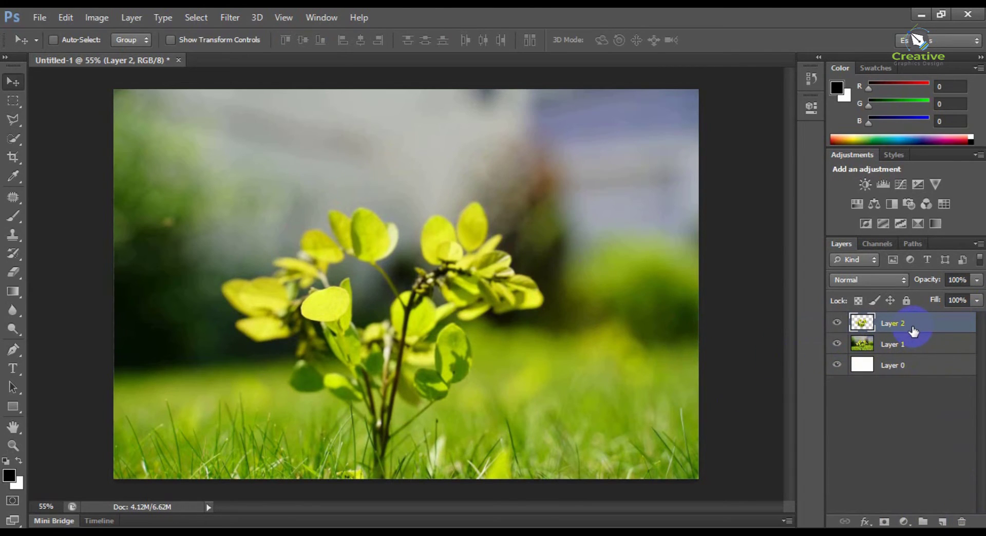
# Step: Add a layer mask to Layer 1 and make Layer 2, the plant cutout, the active layer
pyautogui.click(920, 341)
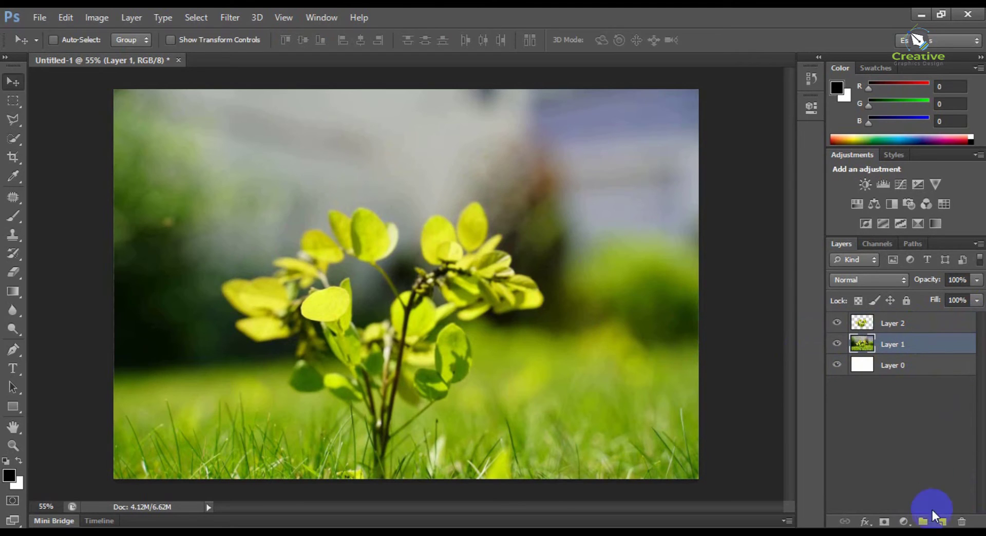
pyautogui.click(889, 521)
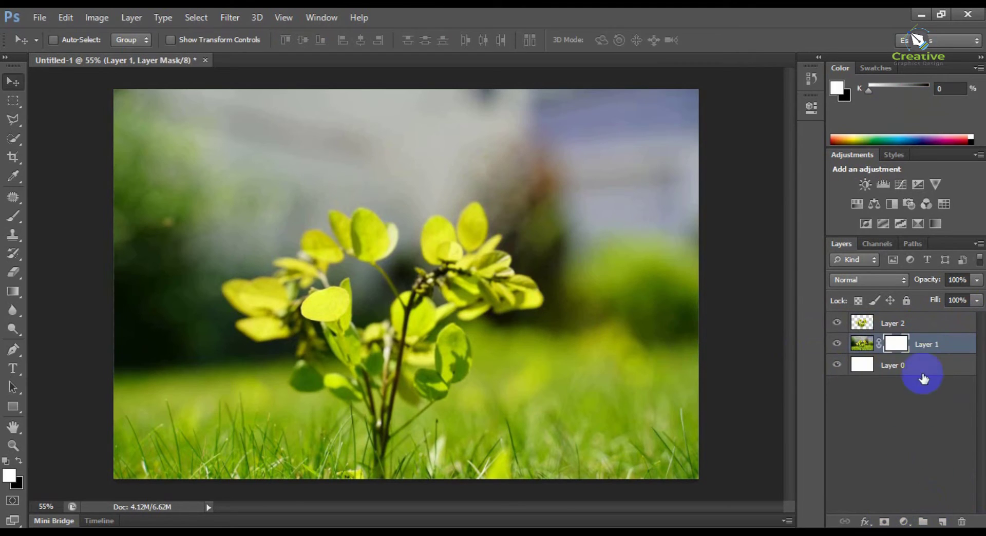
pyautogui.click(923, 326)
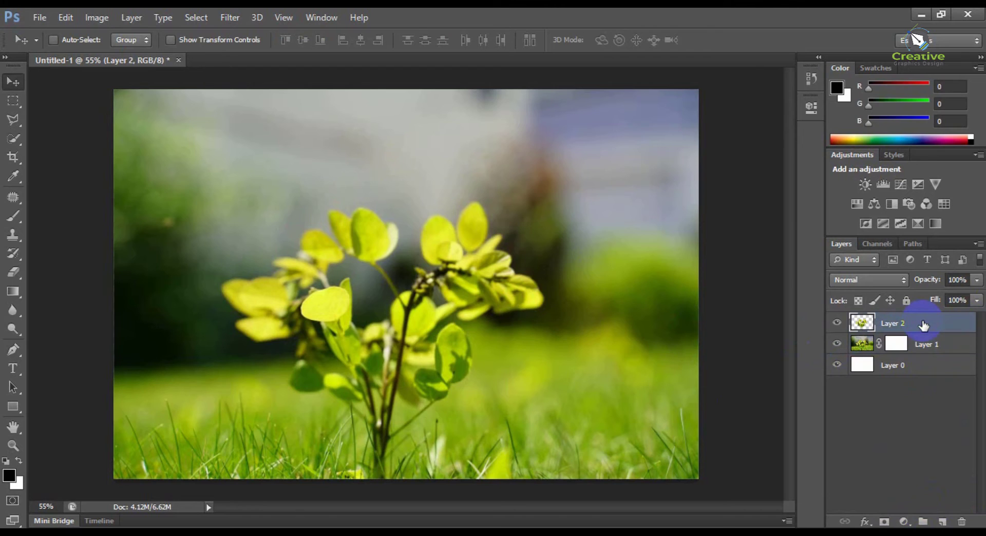
pyautogui.rightClick(923, 321)
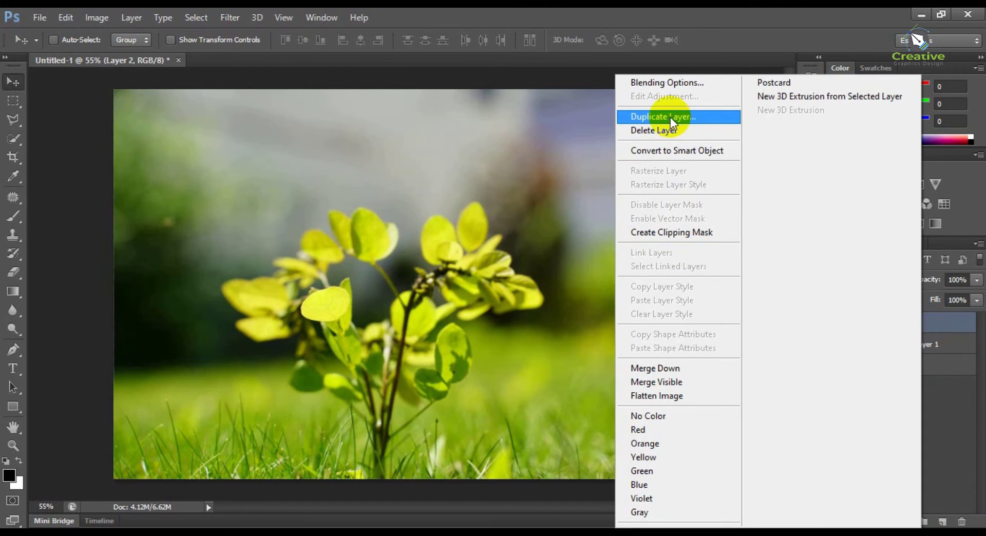
pyautogui.click(941, 421)
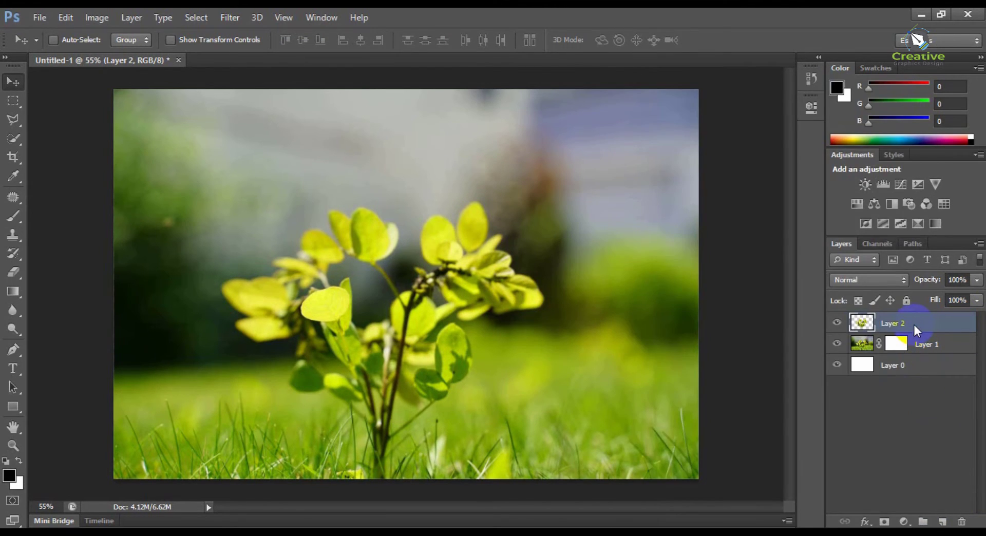
pyautogui.rightClick(914, 324)
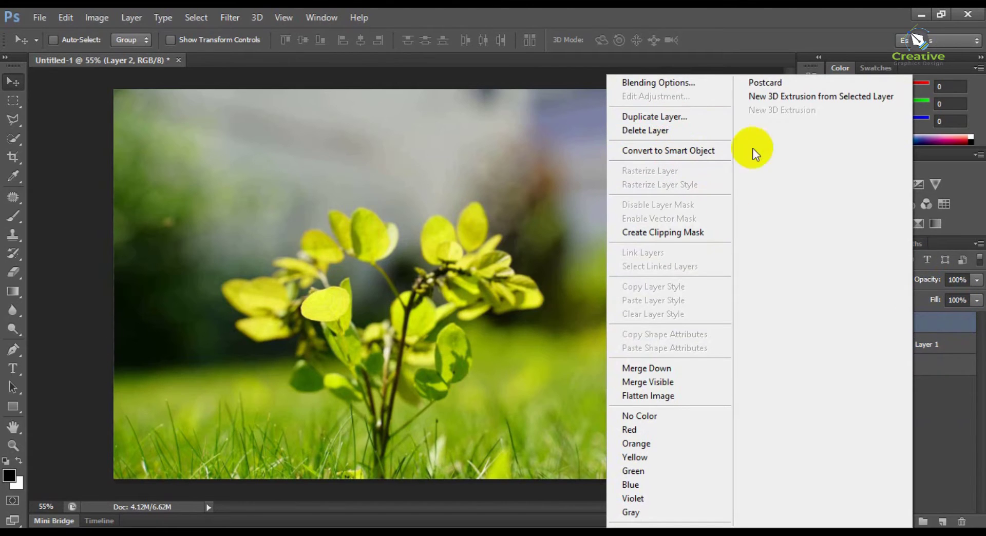
pyautogui.click(926, 325)
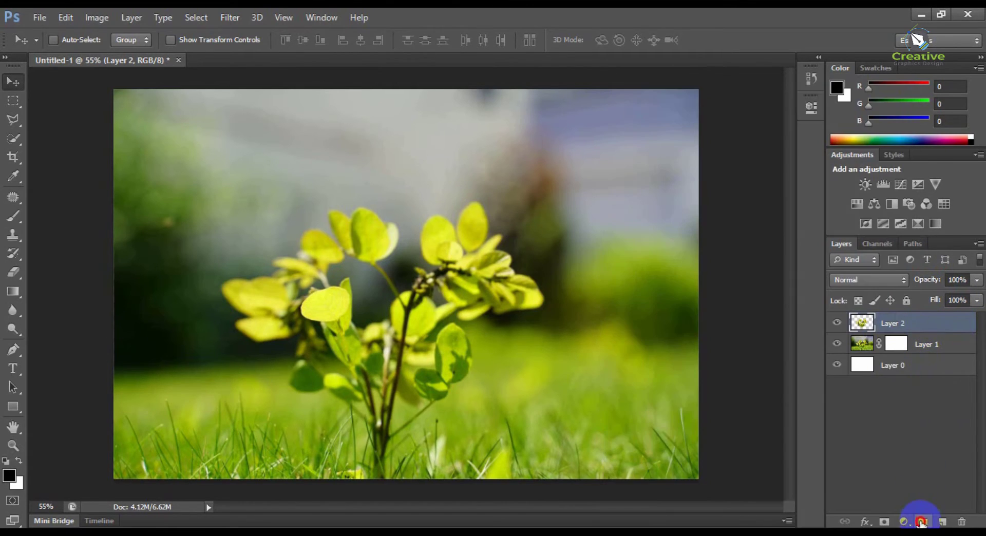
# Step: Create a layer group above Layer 2 and move Layer 2 into it
pyautogui.click(922, 523)
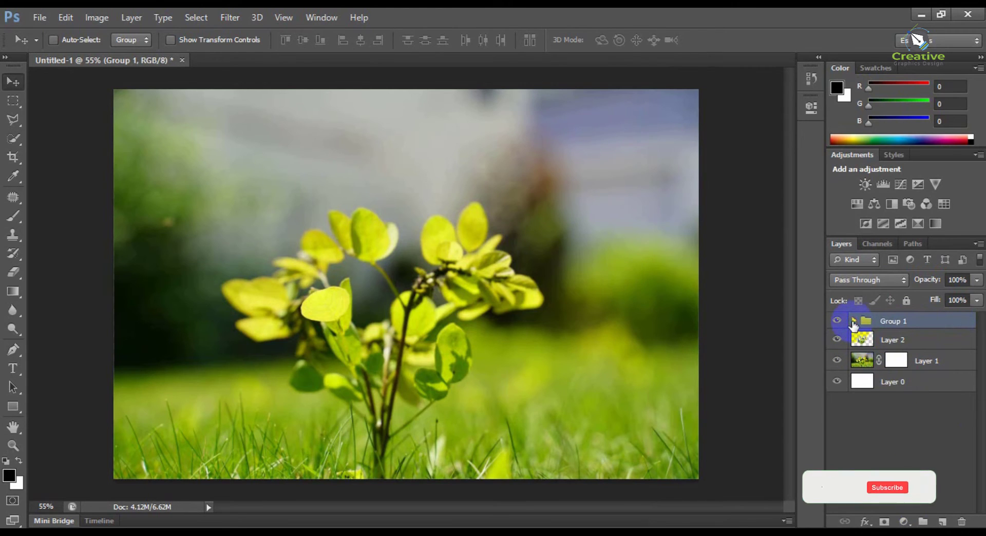
pyautogui.moveTo(873, 340); pyautogui.dragTo(881, 324)
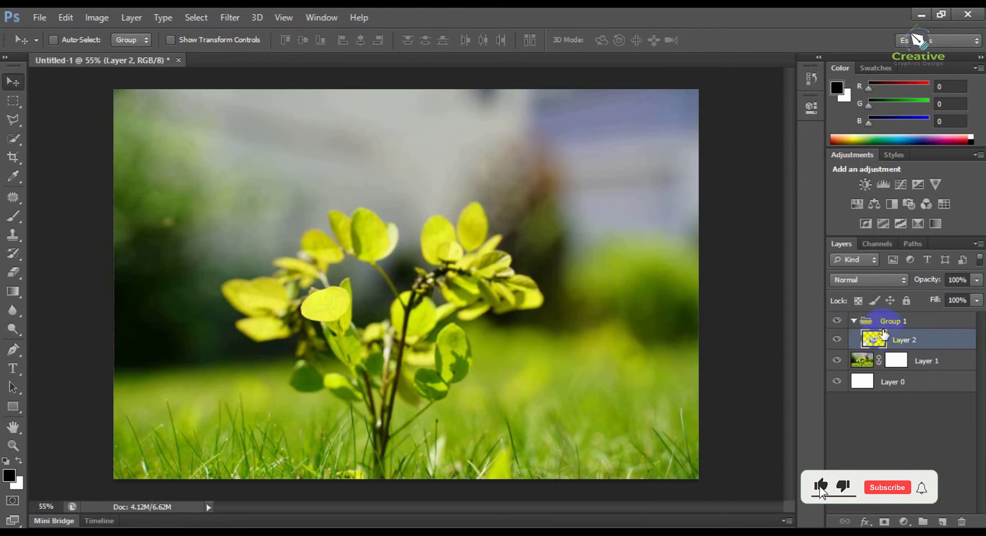
# Step: Duplicate Layer 2 inside the group, keeping the default name Layer 2 copy
pyautogui.rightClick(885, 336)
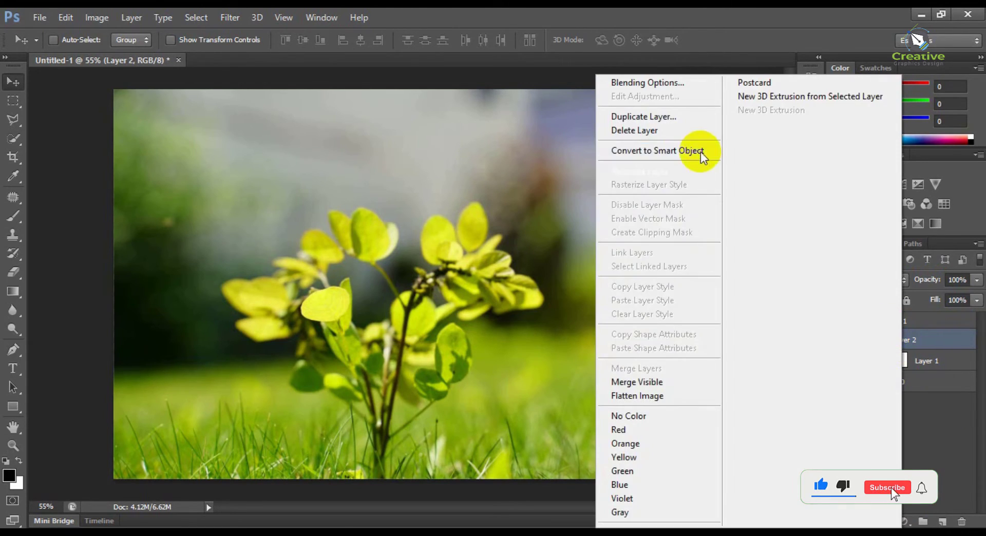
pyautogui.click(673, 121)
pyautogui.click(616, 171)
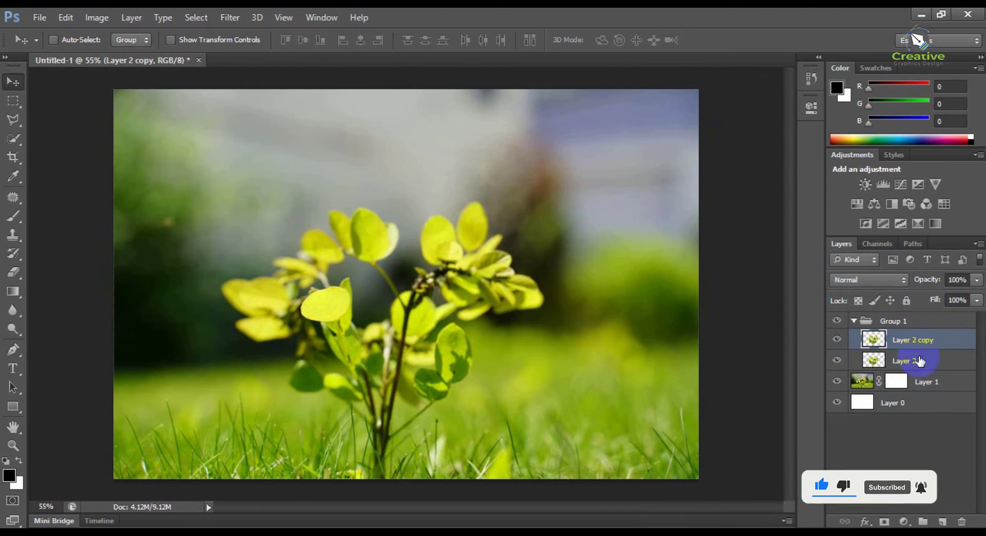
# Step: Apply a Gaussian Blur with a radius of 2.5 pixels to Layer 2 copy
pyautogui.click(919, 361)
pyautogui.click(917, 341)
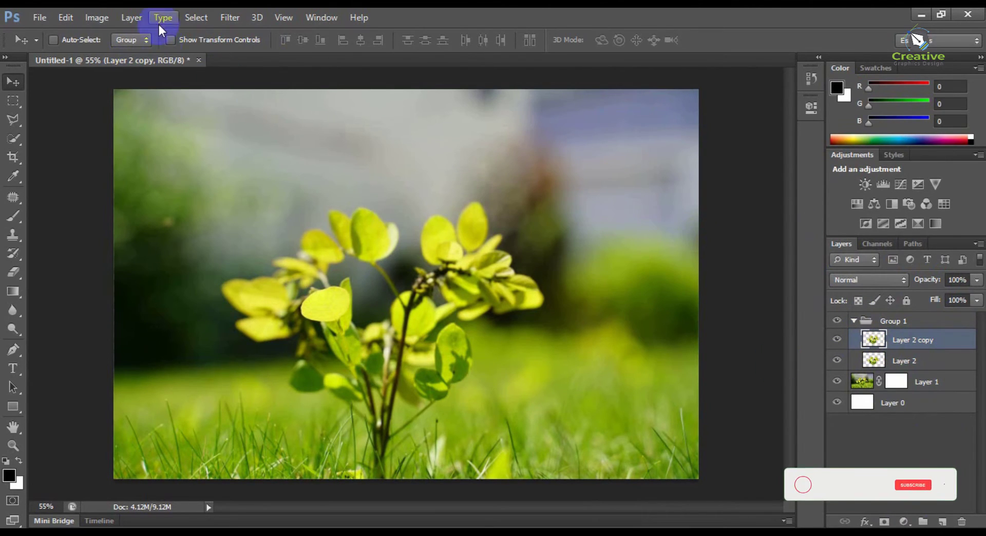
pyautogui.click(201, 18)
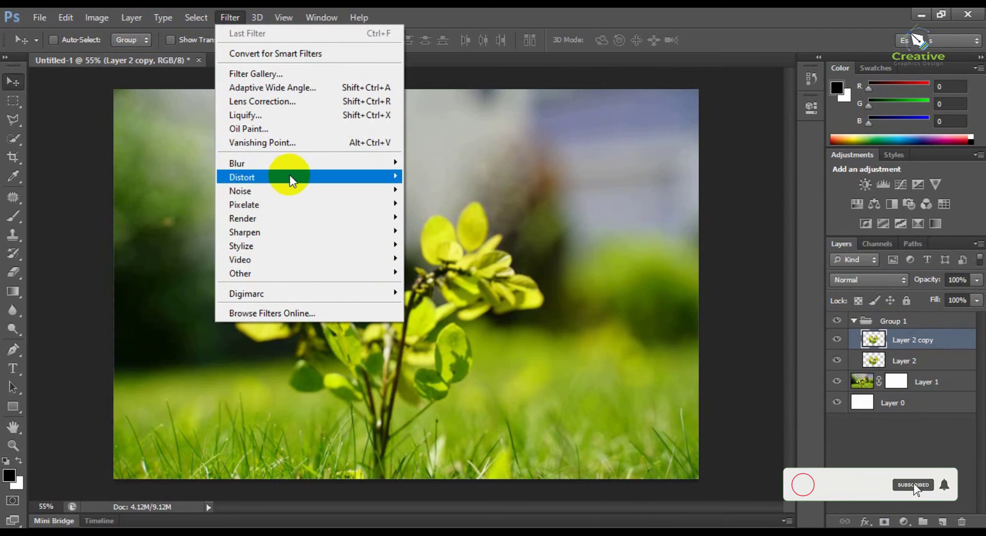
pyautogui.moveTo(307, 163)
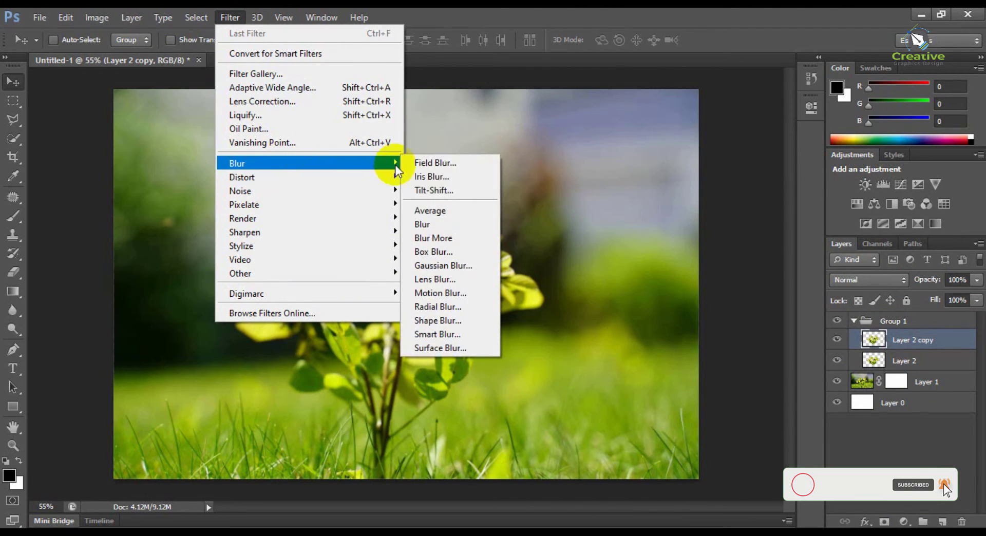
pyautogui.click(458, 264)
pyautogui.moveTo(479, 123); pyautogui.dragTo(631, 97)
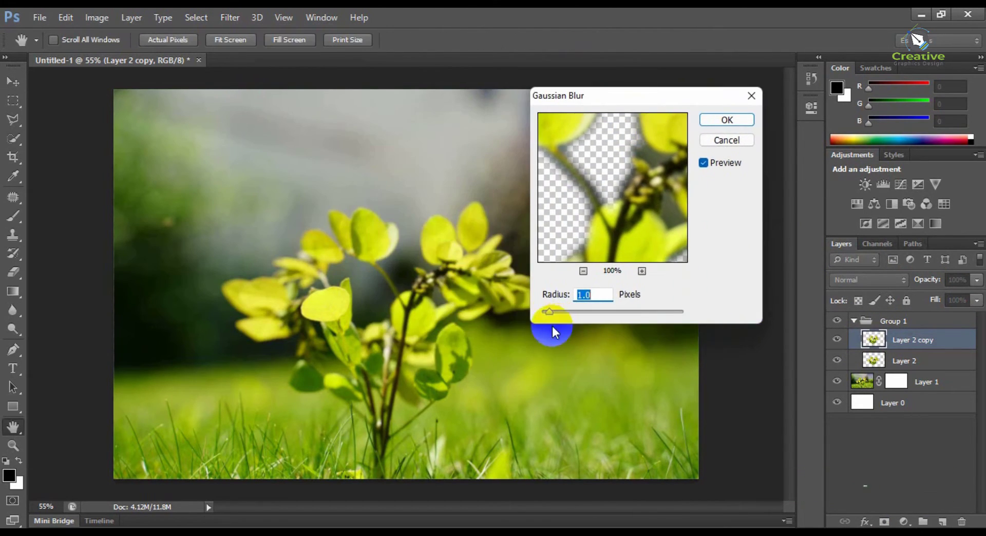
pyautogui.moveTo(552, 312); pyautogui.dragTo(561, 310)
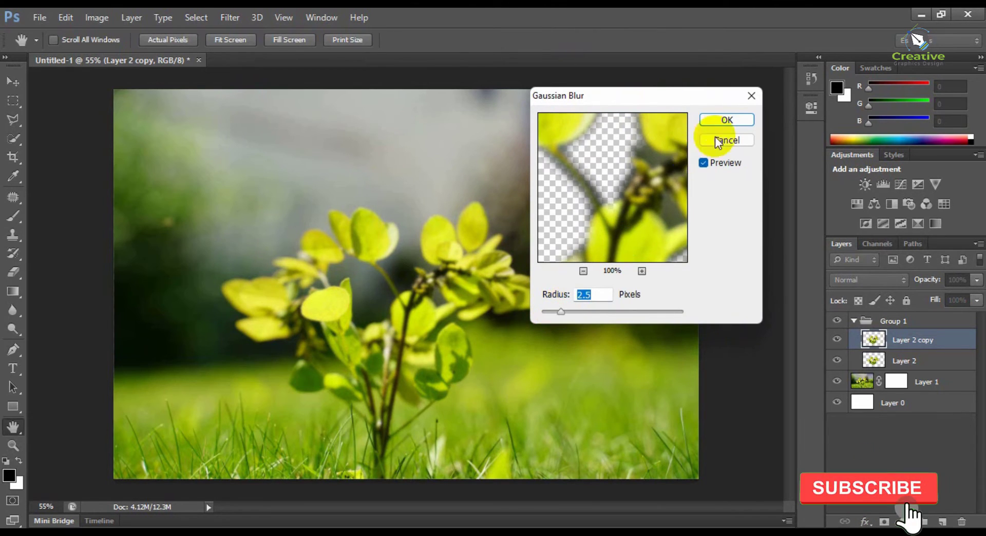
pyautogui.click(727, 121)
pyautogui.press('v')
# Step: Duplicate the blurred Layer 2 copy, keeping the default name Layer 2 copy 2
pyautogui.rightClick(922, 342)
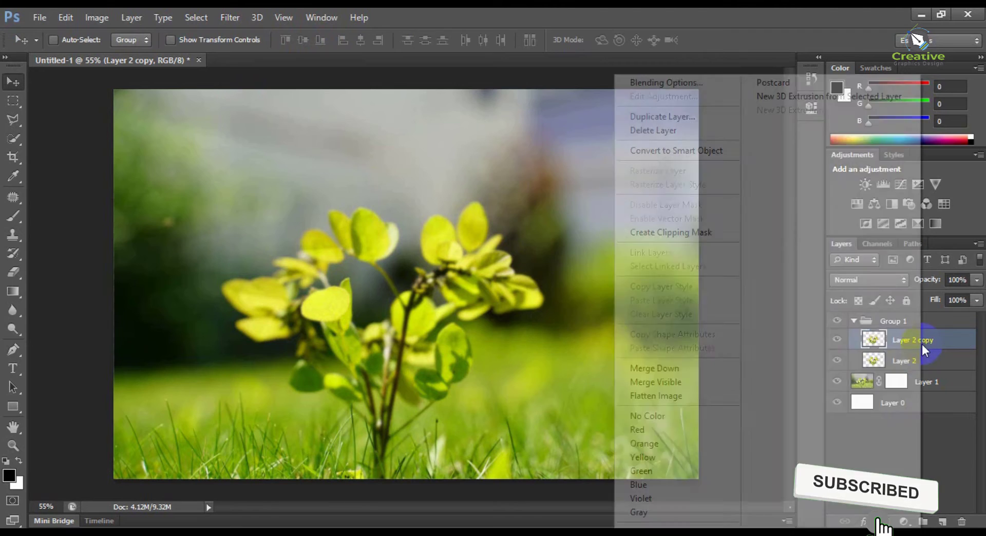
pyautogui.click(670, 116)
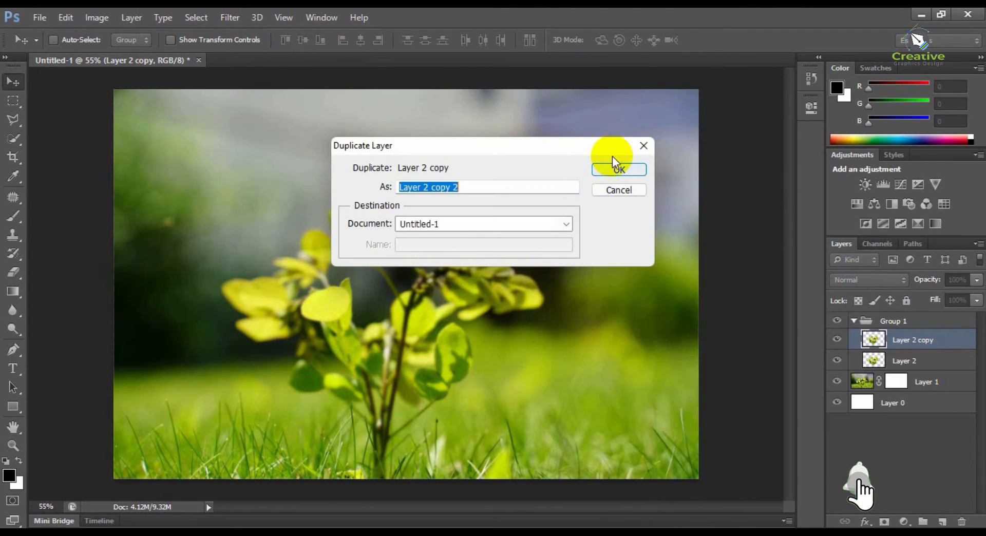
pyautogui.click(619, 171)
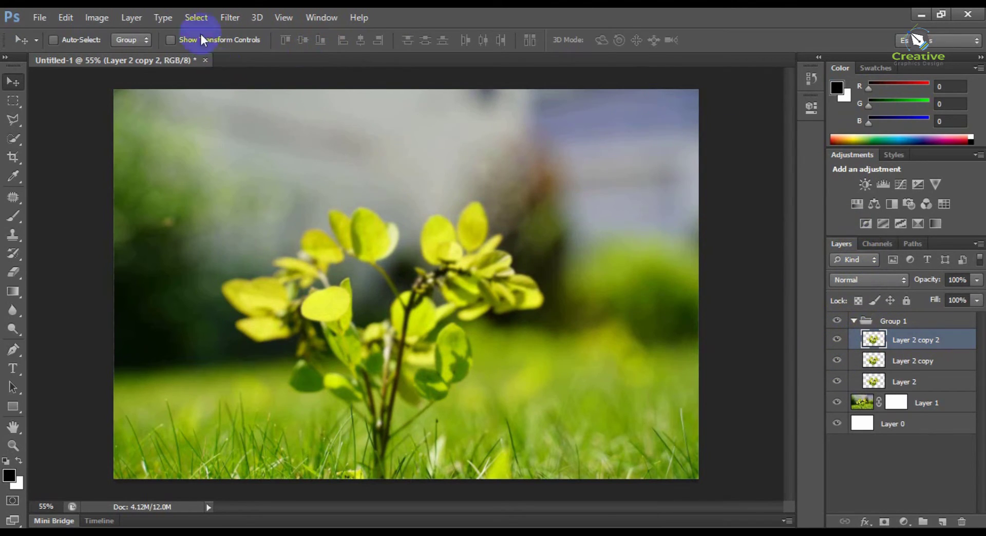
# Step: Apply a Gaussian Blur with a radius of about 3.8 pixels to Layer 2 copy 2
pyautogui.click(196, 19)
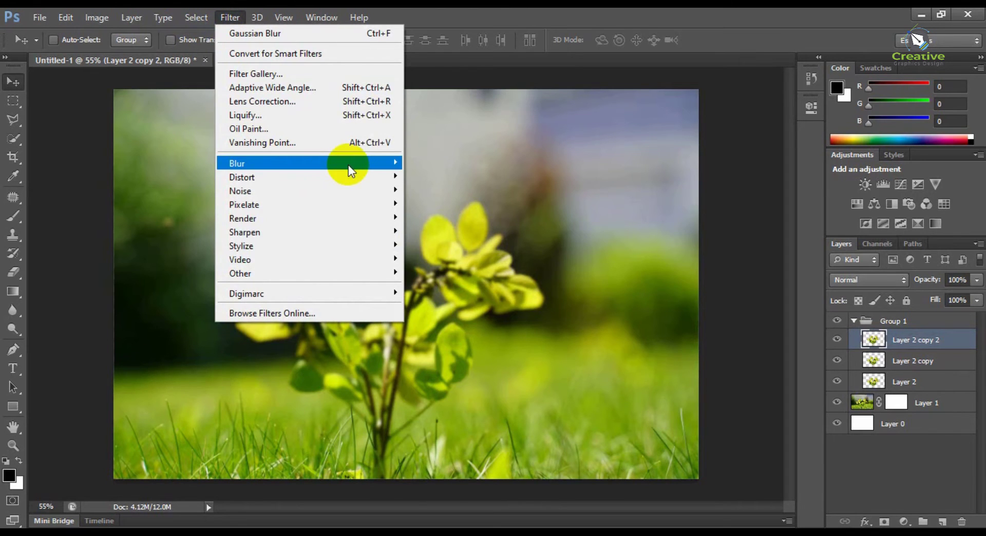
pyautogui.moveTo(378, 162)
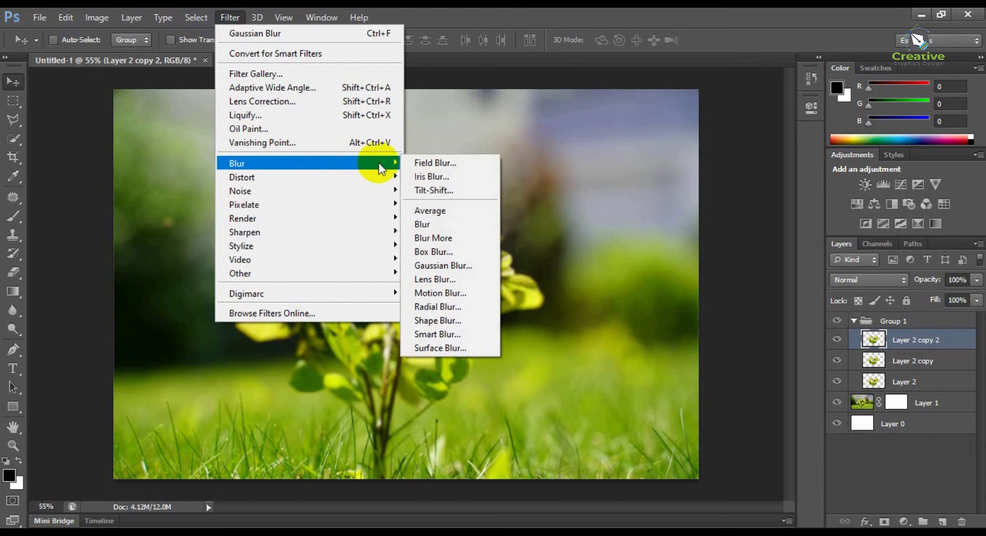
pyautogui.click(465, 264)
pyautogui.moveTo(563, 316); pyautogui.dragTo(574, 315)
pyautogui.click(725, 126)
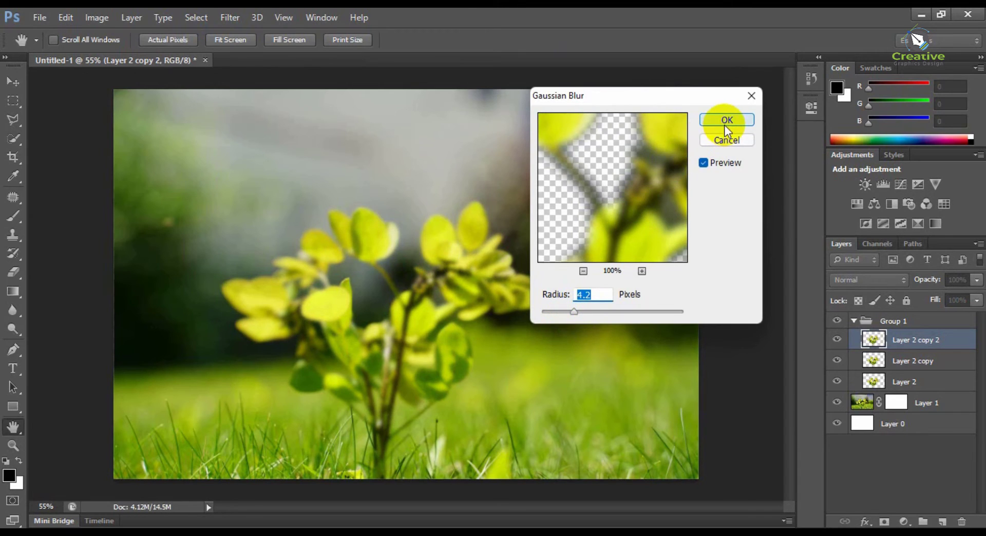
pyautogui.click(575, 313)
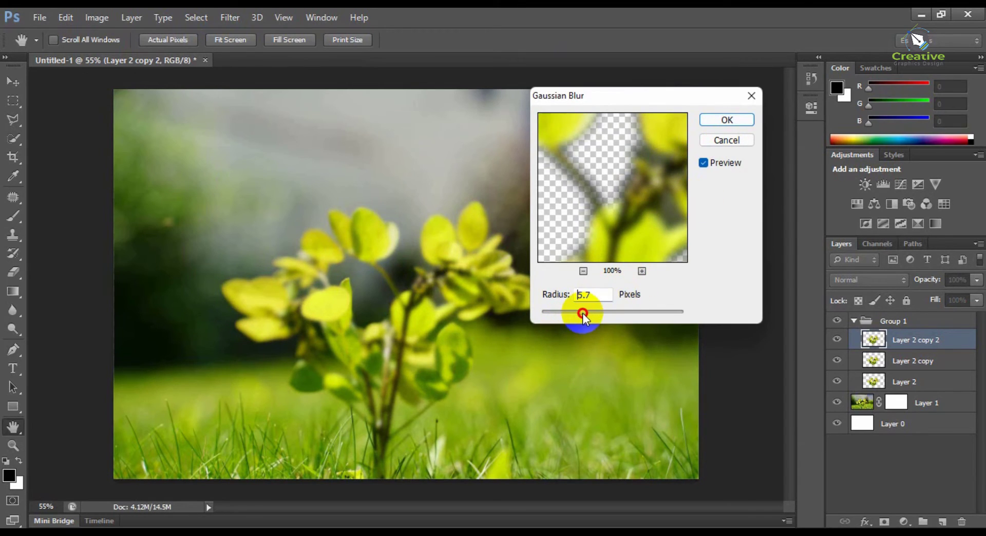
pyautogui.moveTo(583, 316); pyautogui.dragTo(583, 315)
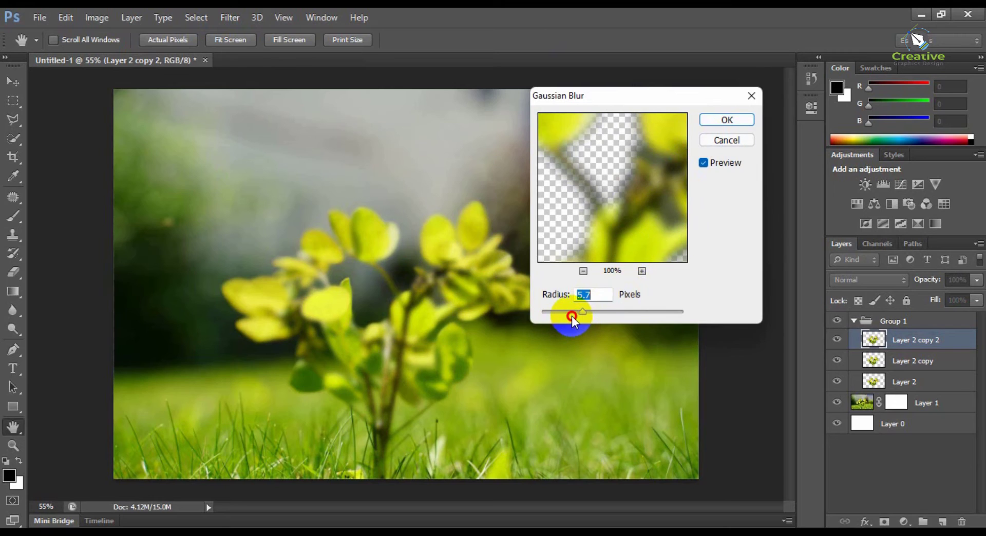
pyautogui.click(571, 316)
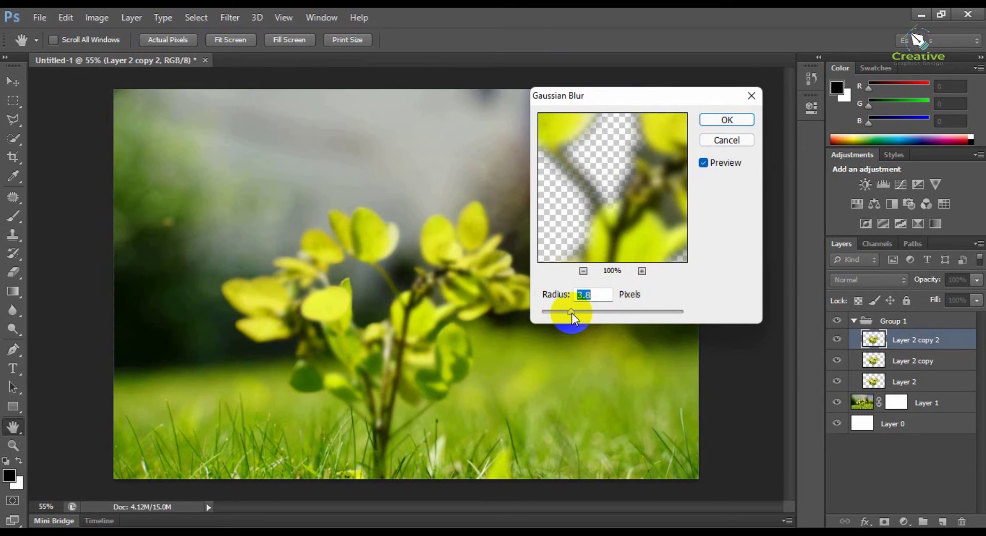
pyautogui.click(721, 120)
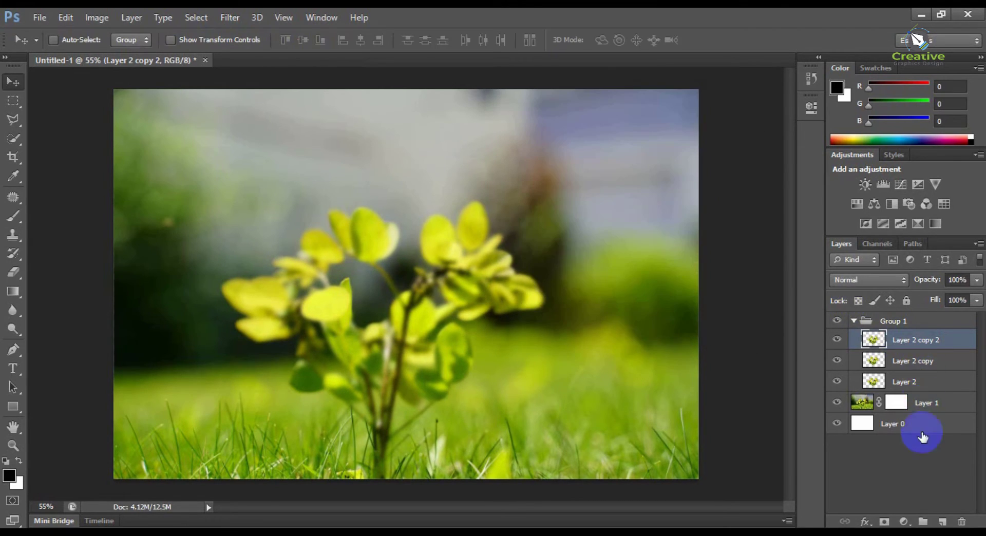
# Step: Add a linear black-to-transparent gradient fill layer above Layer 2 copy 2, keeping the 90° angle and 100% scale
pyautogui.click(905, 522)
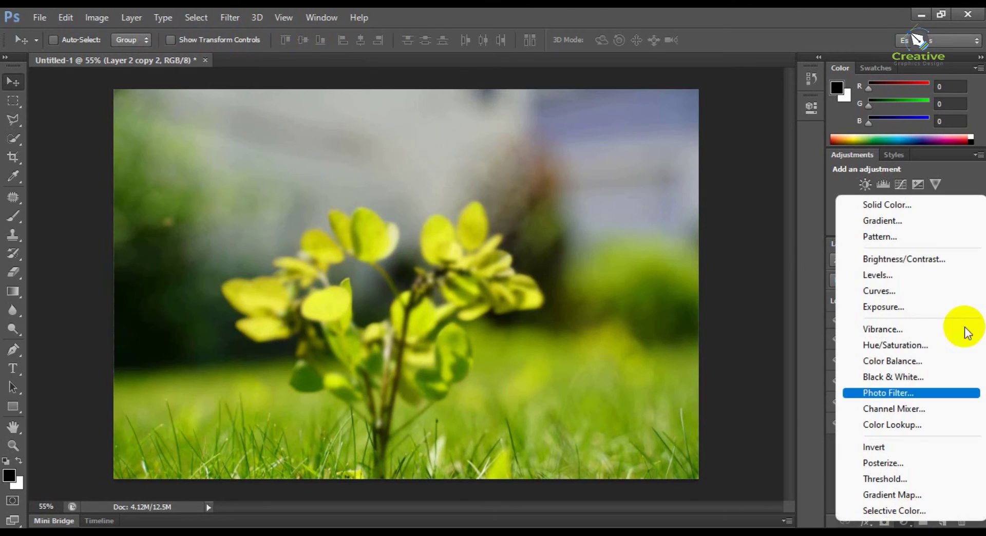
pyautogui.click(891, 221)
pyautogui.click(573, 164)
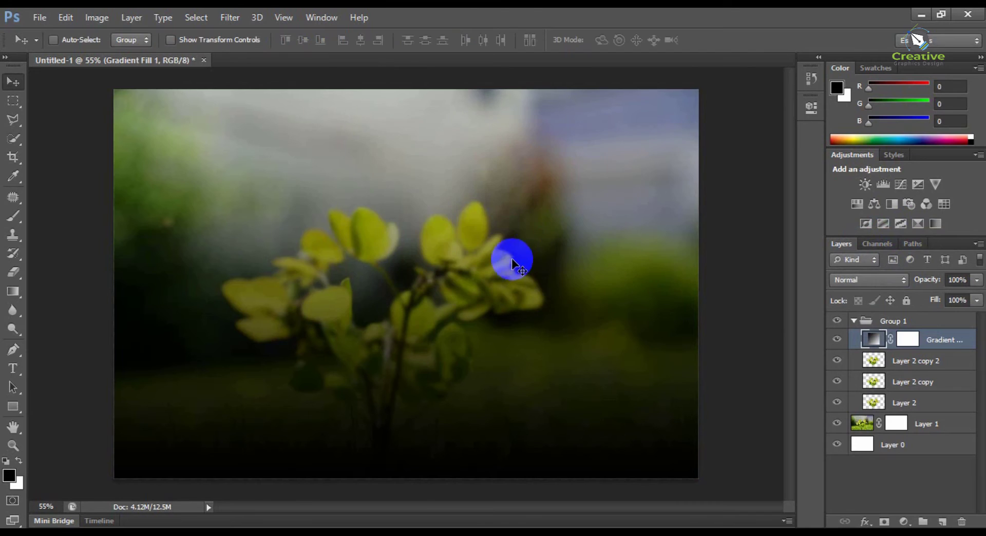
# Step: Try several preset gradients on the gradient fill, including the blue-red-yellow, red-green and grey-to-transparent ones
pyautogui.doubleClick(874, 340)
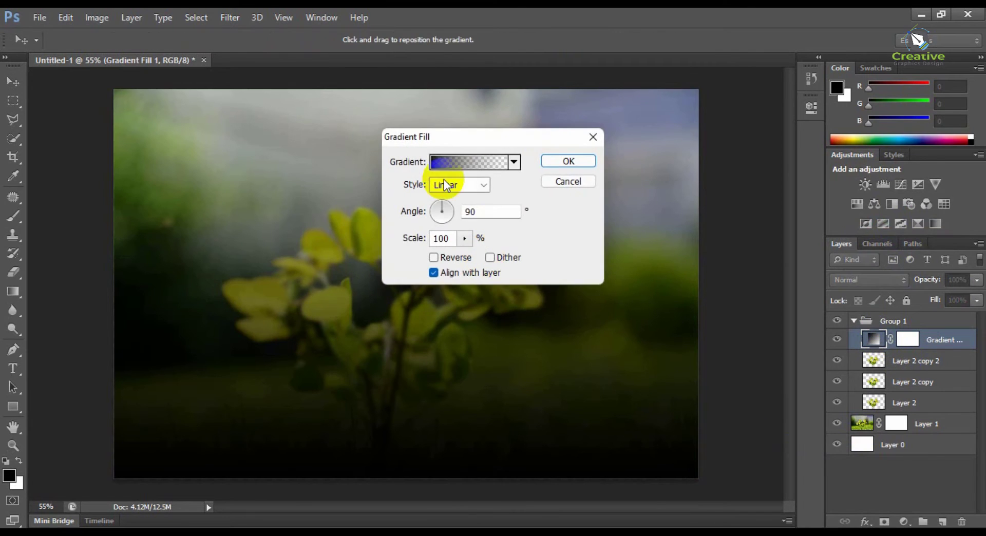
pyautogui.click(515, 165)
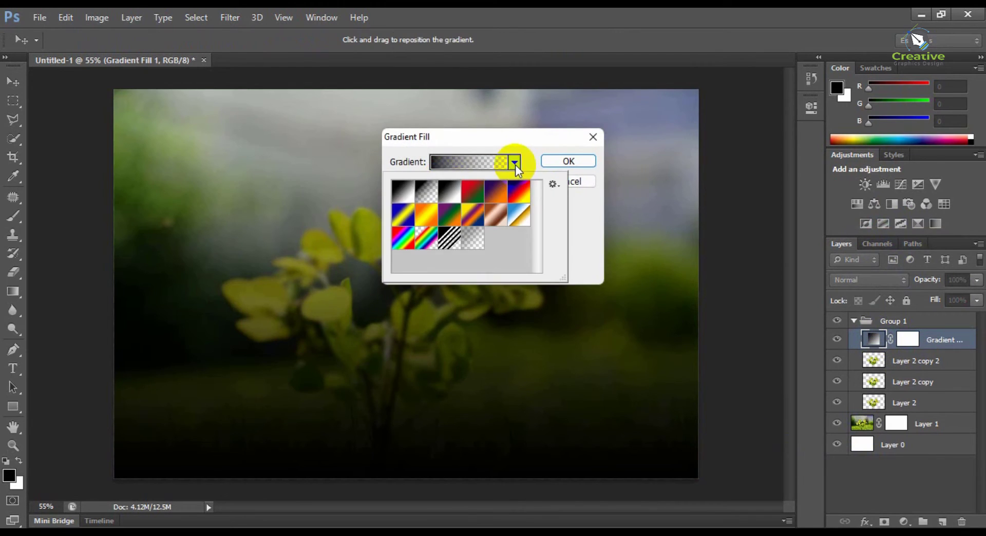
pyautogui.click(475, 244)
pyautogui.click(517, 214)
pyautogui.click(519, 192)
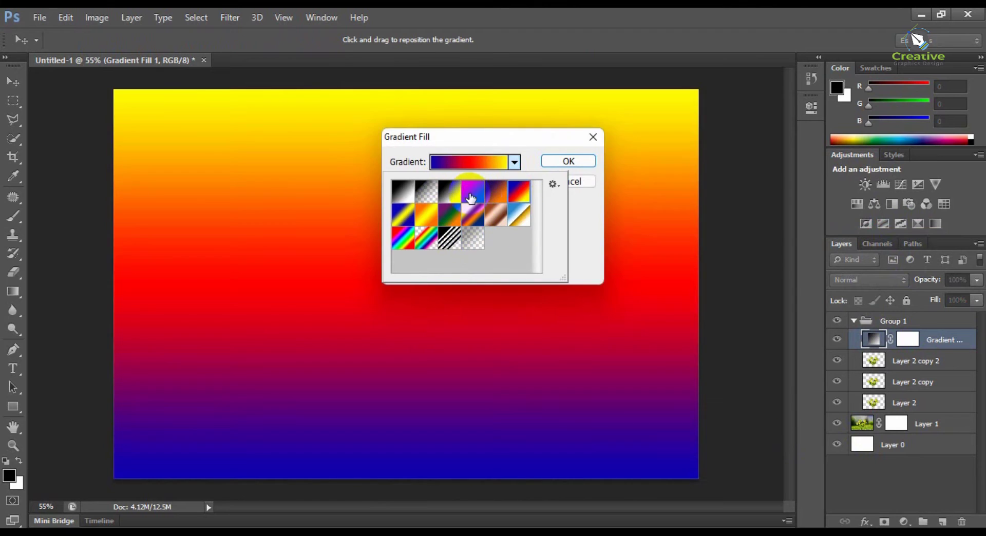
pyautogui.click(471, 192)
pyautogui.click(430, 204)
pyautogui.click(473, 250)
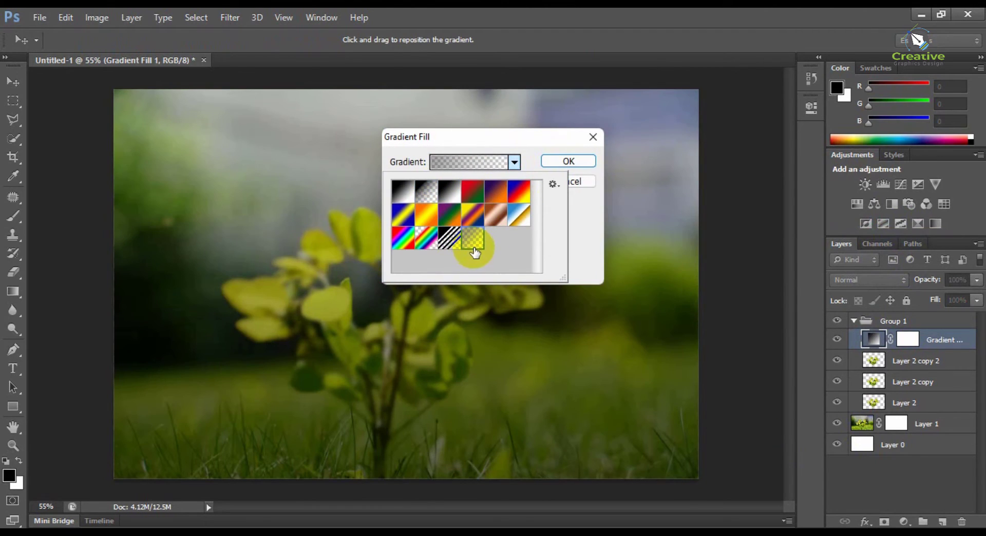
pyautogui.click(514, 163)
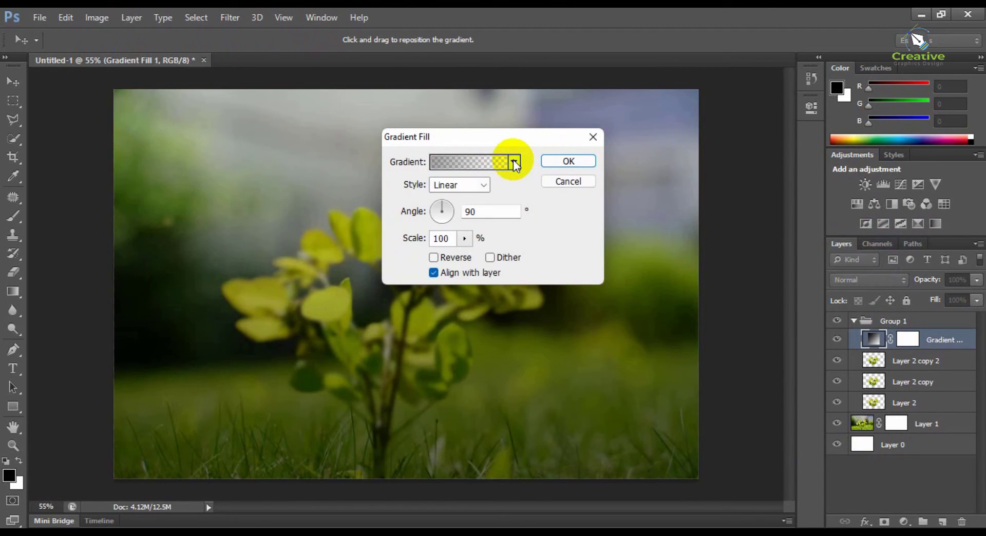
# Step: Try the Radial, Angle, Reflected and Diamond styles on the gradient fill and return it to Linear
pyautogui.click(482, 184)
pyautogui.click(462, 211)
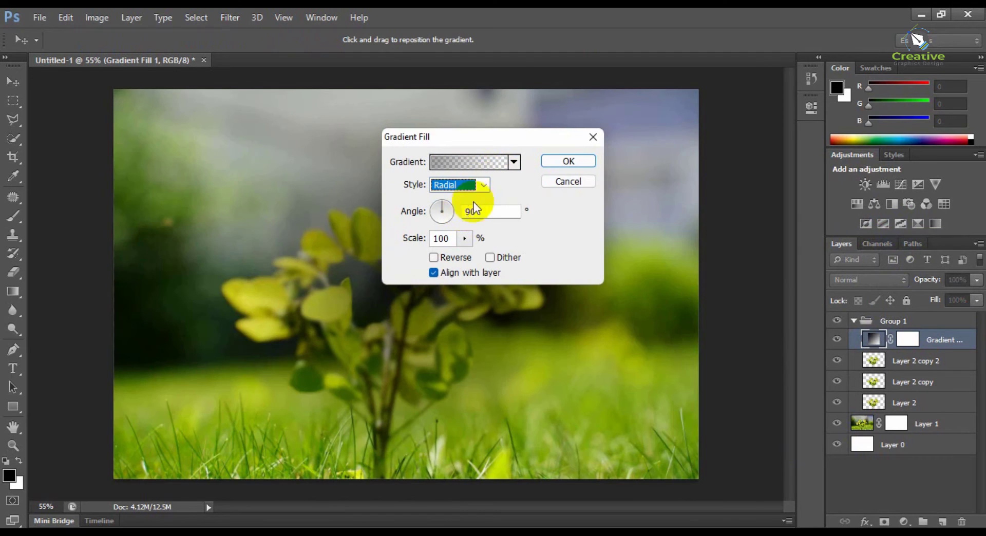
pyautogui.click(483, 184)
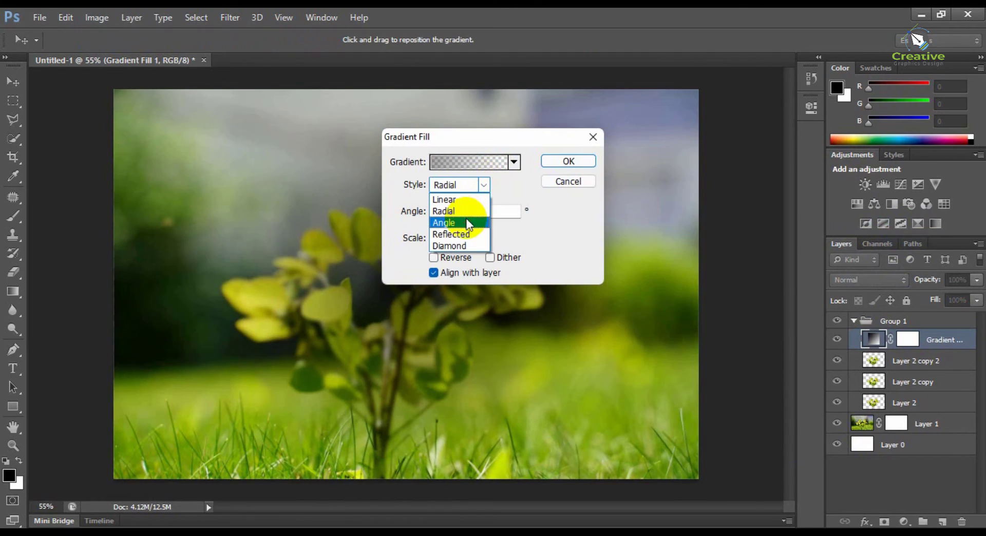
pyautogui.click(468, 221)
pyautogui.click(479, 188)
pyautogui.click(465, 232)
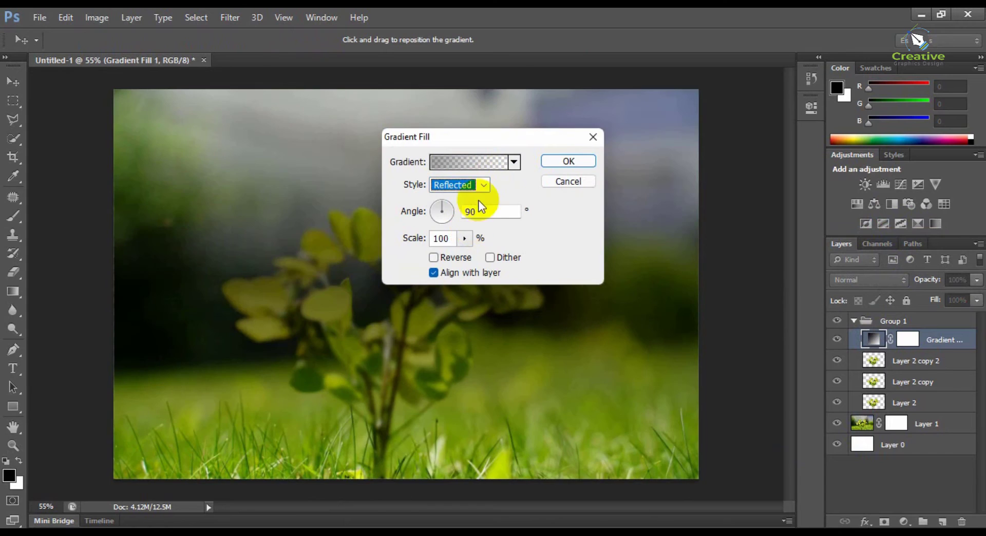
pyautogui.click(481, 189)
pyautogui.click(462, 237)
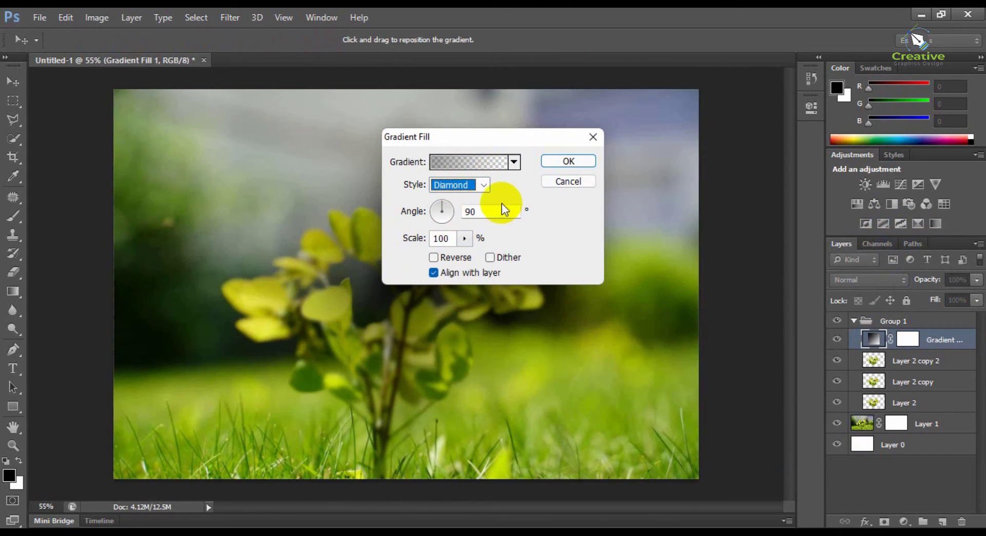
pyautogui.click(453, 197)
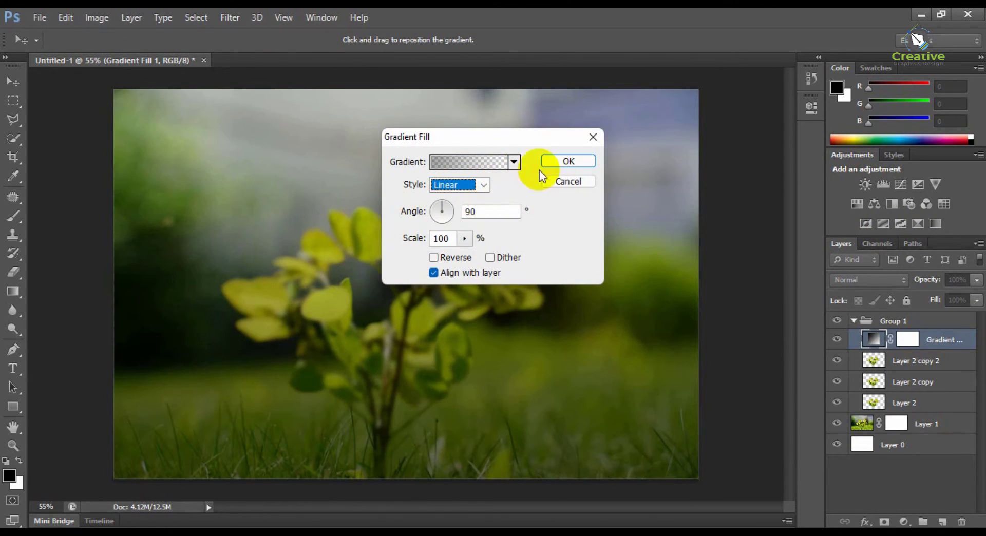
pyautogui.click(513, 162)
pyautogui.click(562, 162)
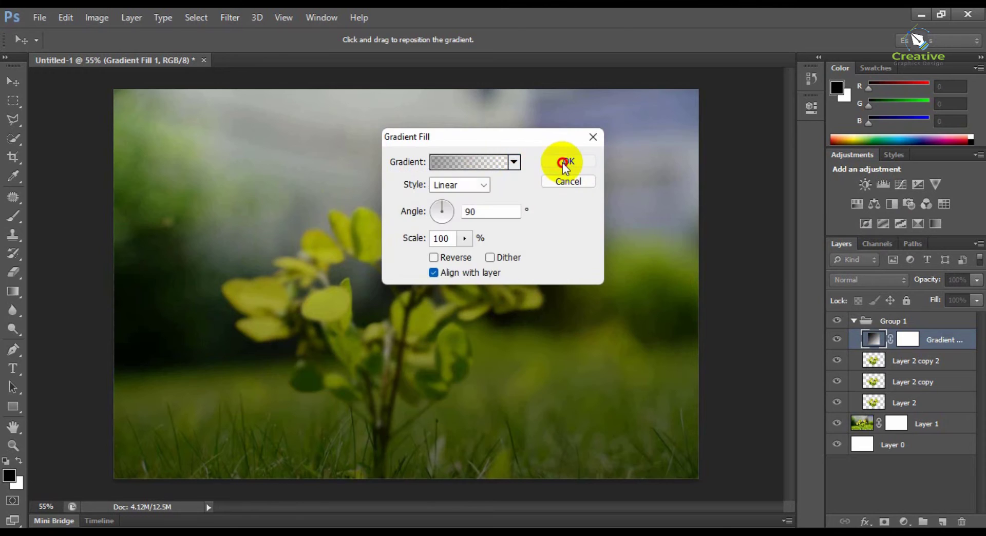
pyautogui.click(562, 161)
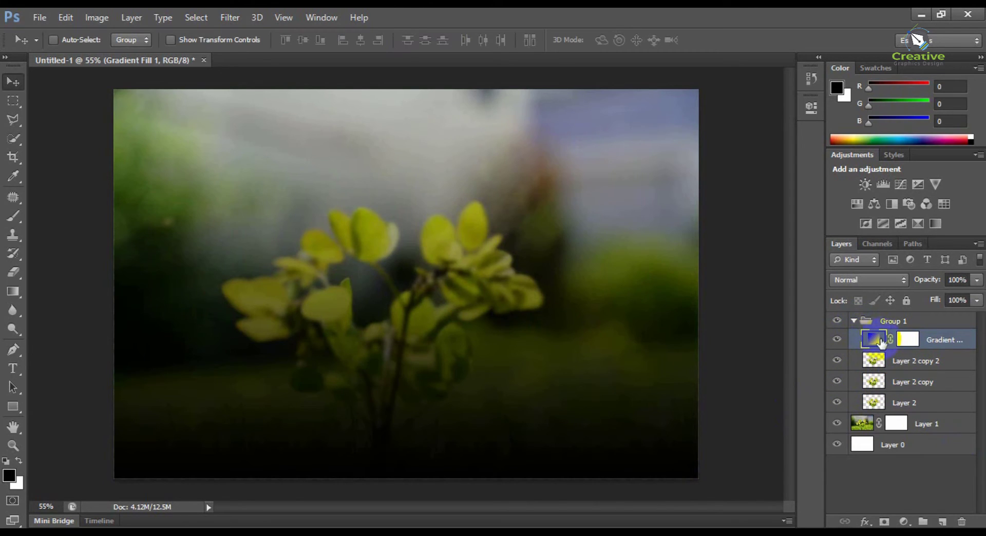
# Step: Move the gradient fill layer below Layer 2 inside Group 1 and set its opacity to 77%
pyautogui.moveTo(873, 338); pyautogui.dragTo(930, 404)
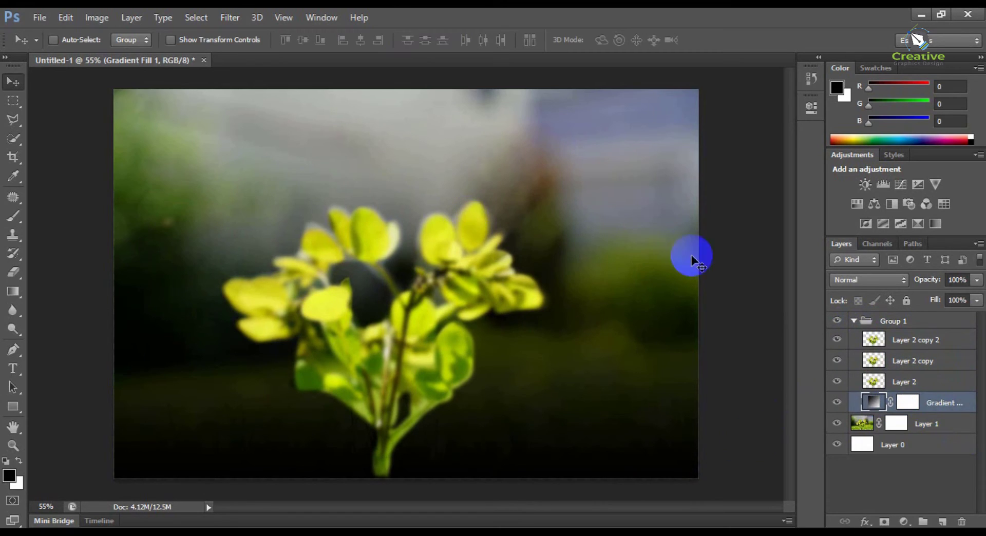
pyautogui.click(895, 407)
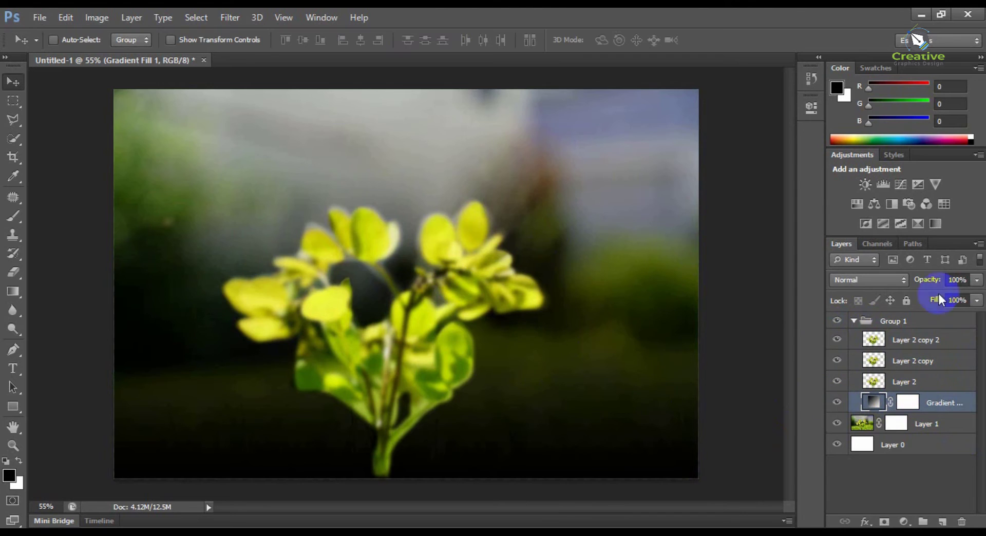
pyautogui.click(977, 280)
pyautogui.moveTo(954, 292)
pyautogui.mouseDown()
pyautogui.moveTo(929, 297)
pyautogui.moveTo(960, 300)
pyautogui.mouseUp()
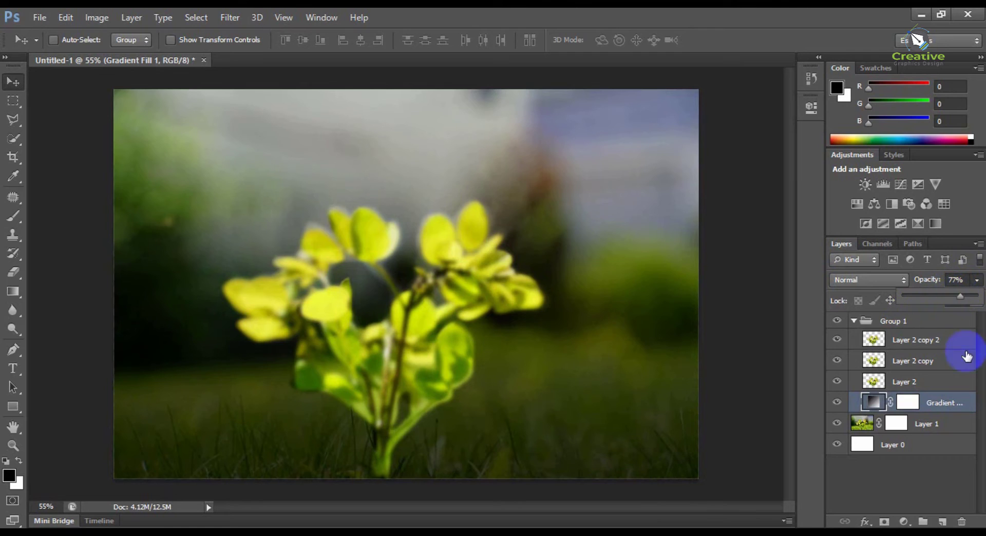
pyautogui.click(904, 476)
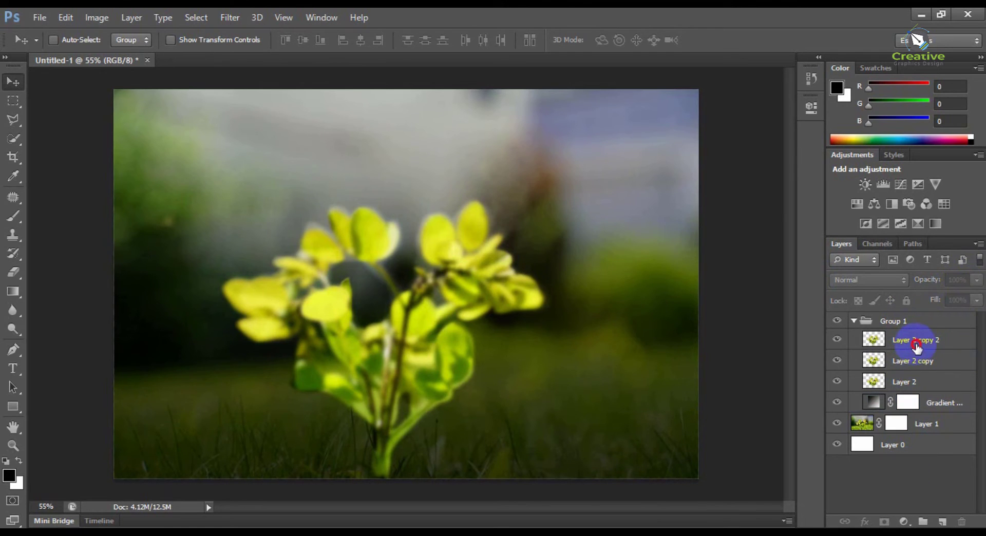
# Step: Duplicate Layer 2 copy 2 inside the group, keeping the default name Layer 2 copy 3
pyautogui.click(916, 347)
pyautogui.rightClick(917, 347)
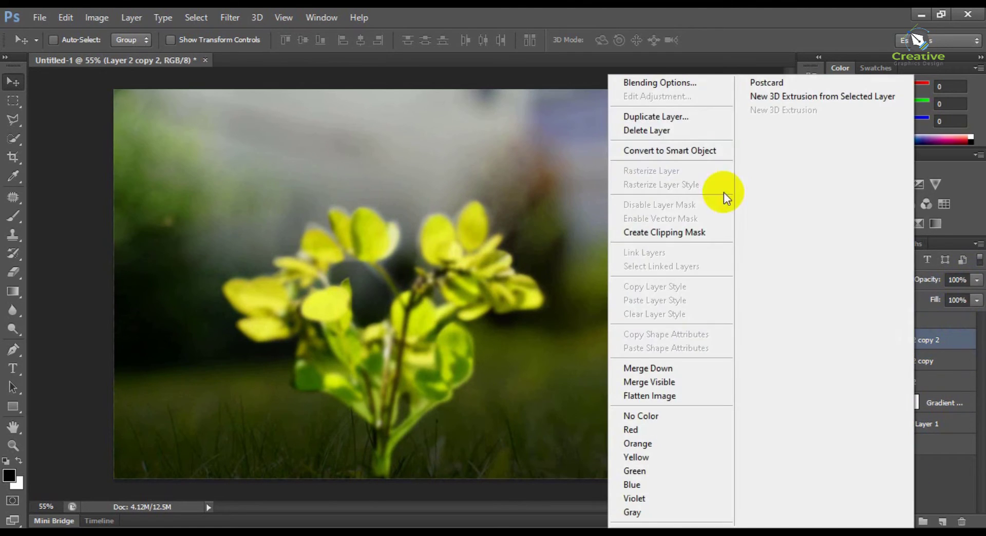
pyautogui.click(683, 122)
pyautogui.click(614, 170)
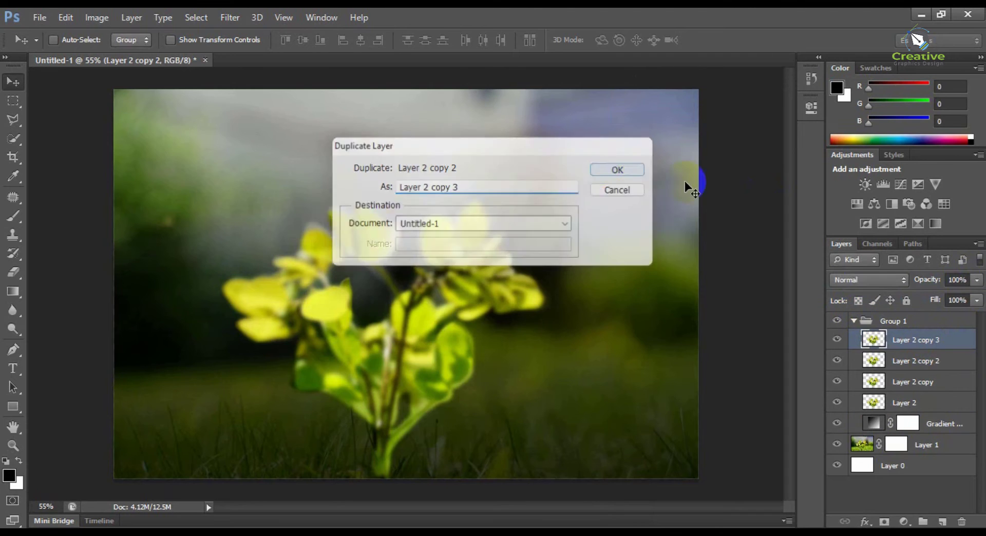
# Step: Apply a Gaussian Blur with a radius of 5.1 pixels to Layer 2 copy 3
pyautogui.click(221, 18)
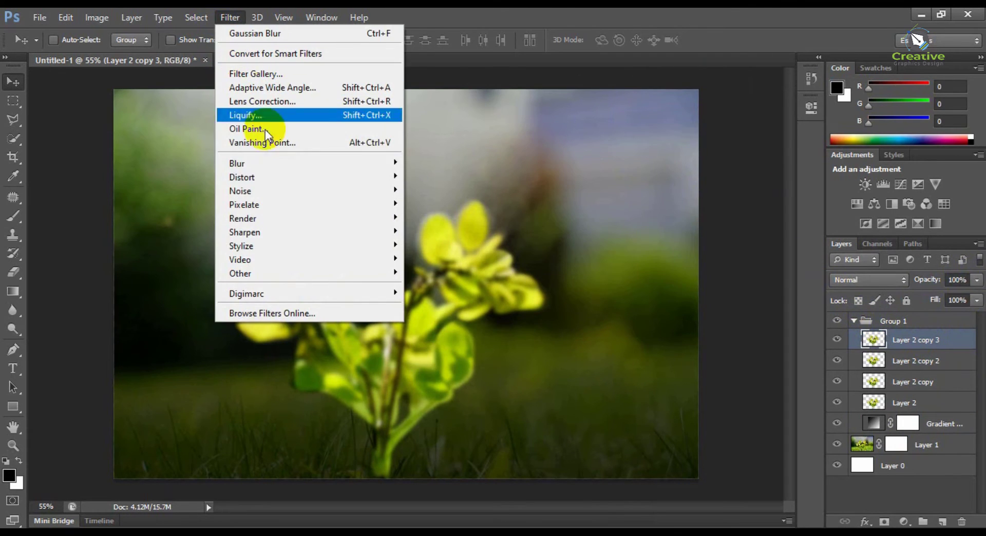
pyautogui.moveTo(323, 165)
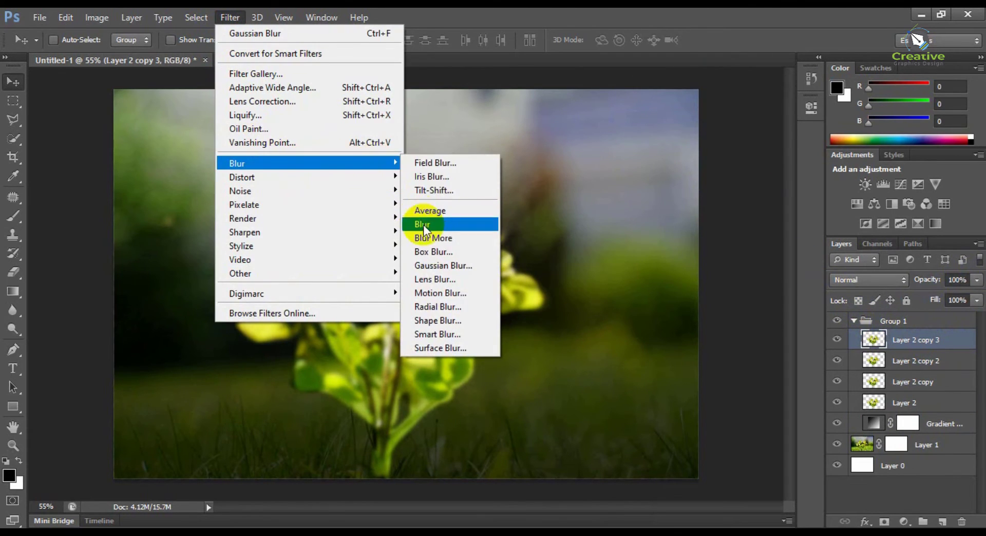
pyautogui.click(444, 264)
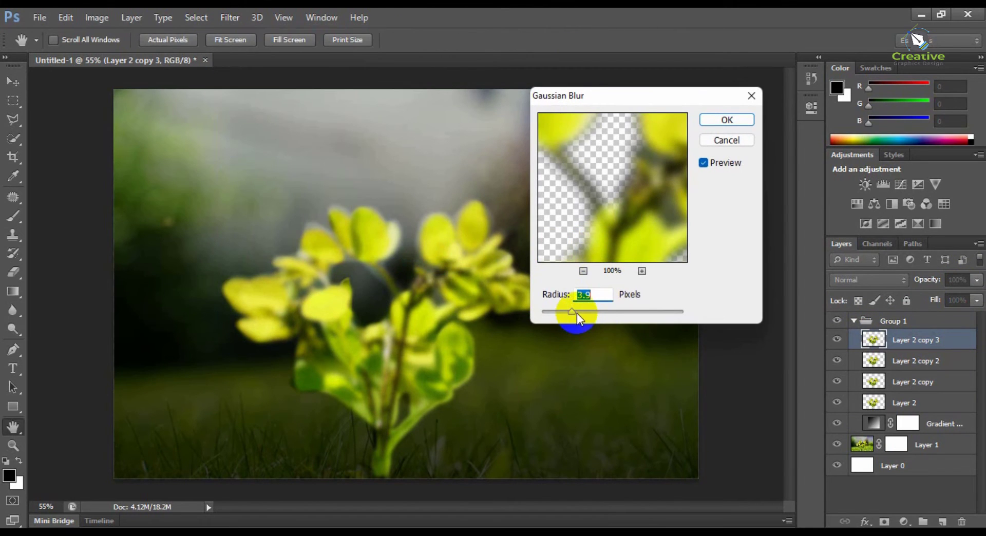
pyautogui.moveTo(576, 314); pyautogui.dragTo(580, 310)
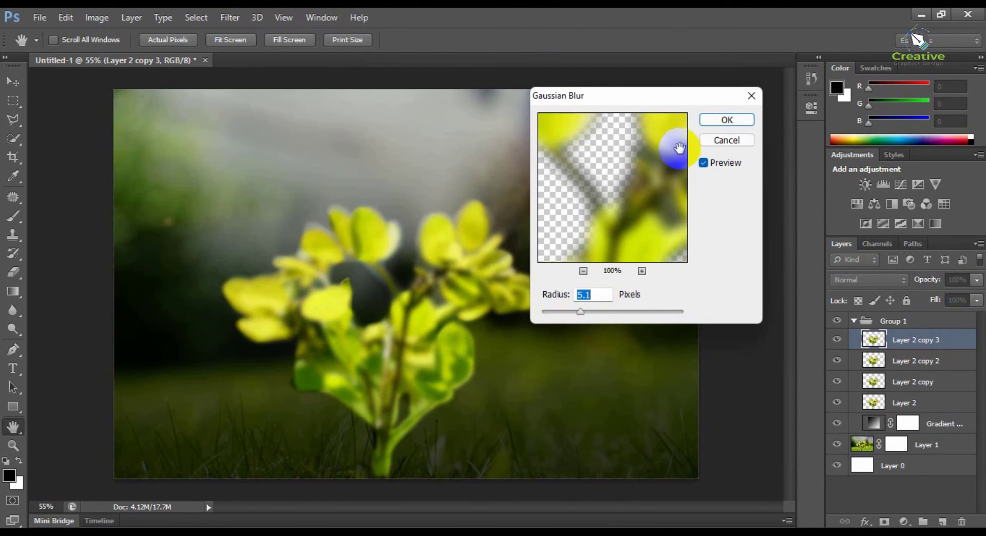
pyautogui.click(717, 121)
# Step: Collapse Group 1 and set its blend mode to Screen
pyautogui.click(855, 321)
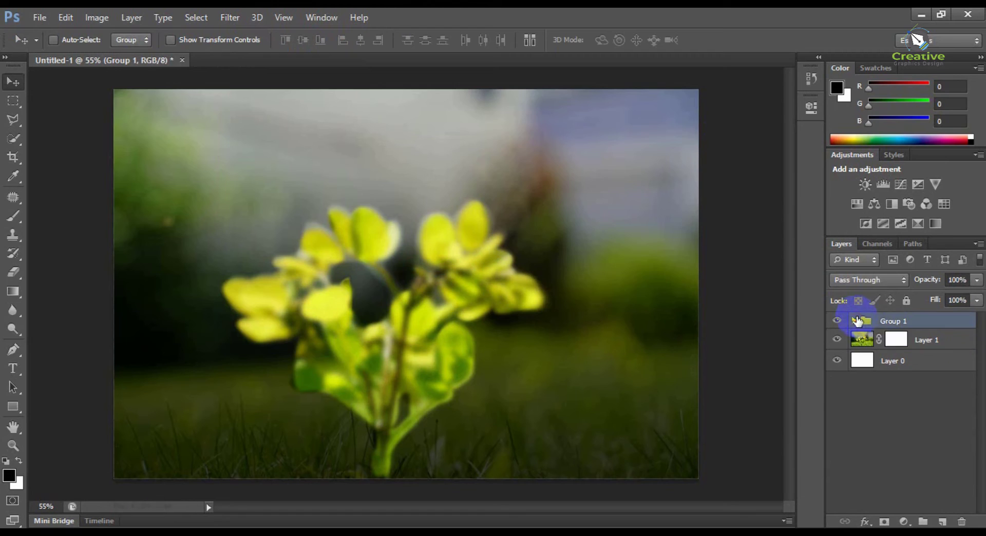
pyautogui.click(882, 280)
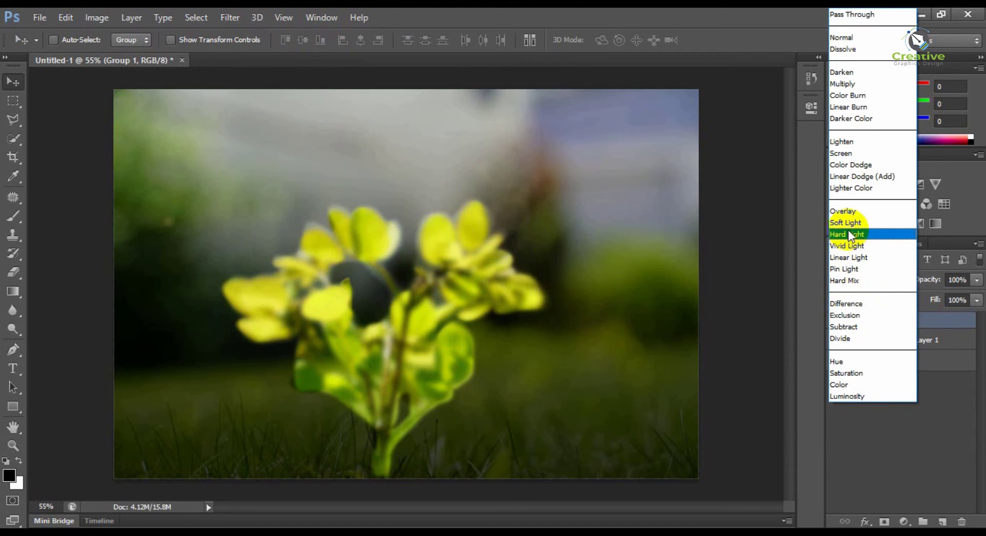
pyautogui.click(851, 154)
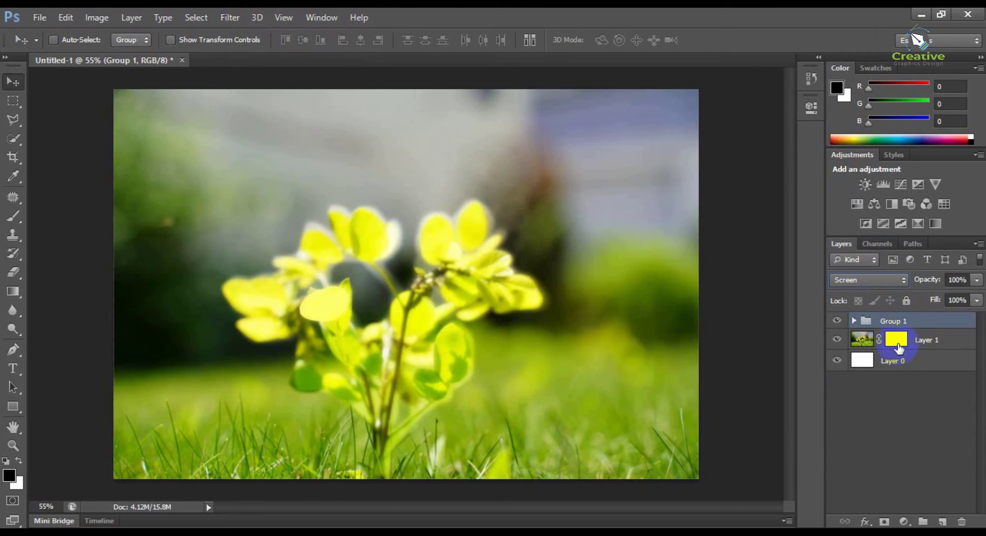
pyautogui.rightClick(913, 322)
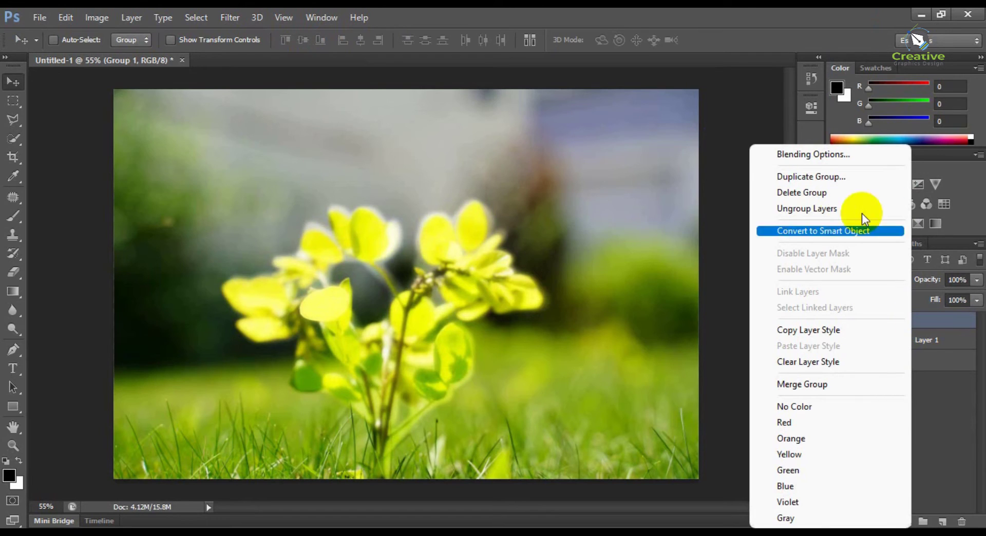
pyautogui.click(817, 156)
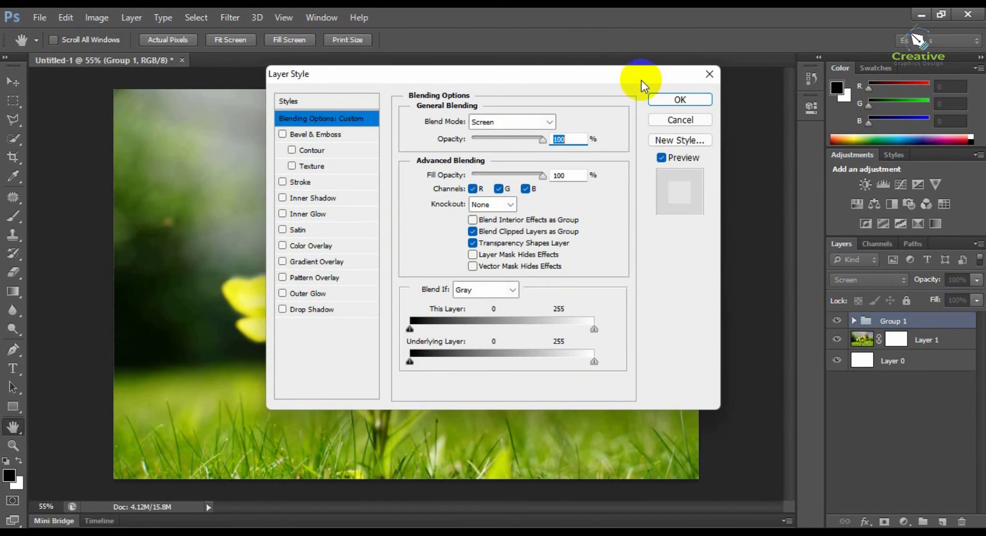
pyautogui.moveTo(642, 81); pyautogui.dragTo(674, 100)
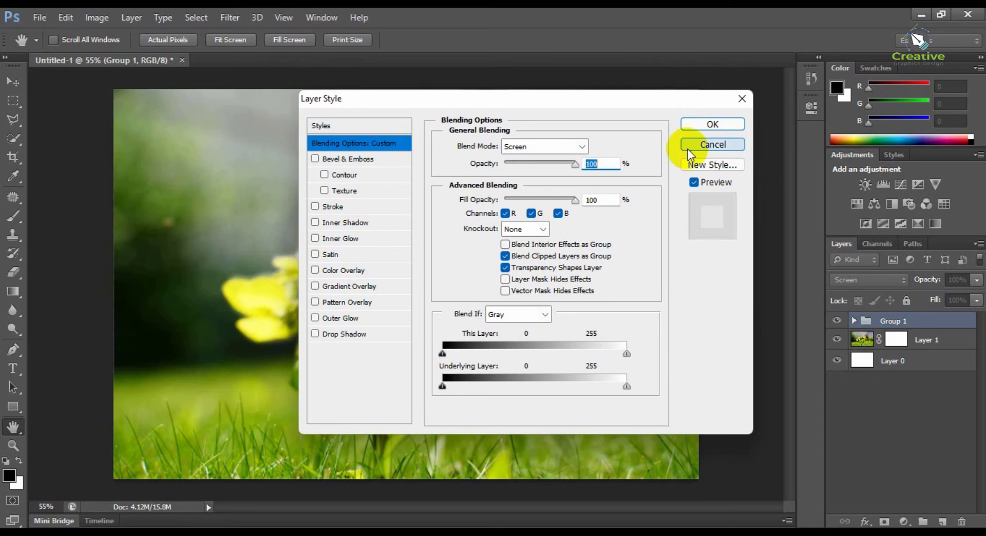
pyautogui.click(702, 137)
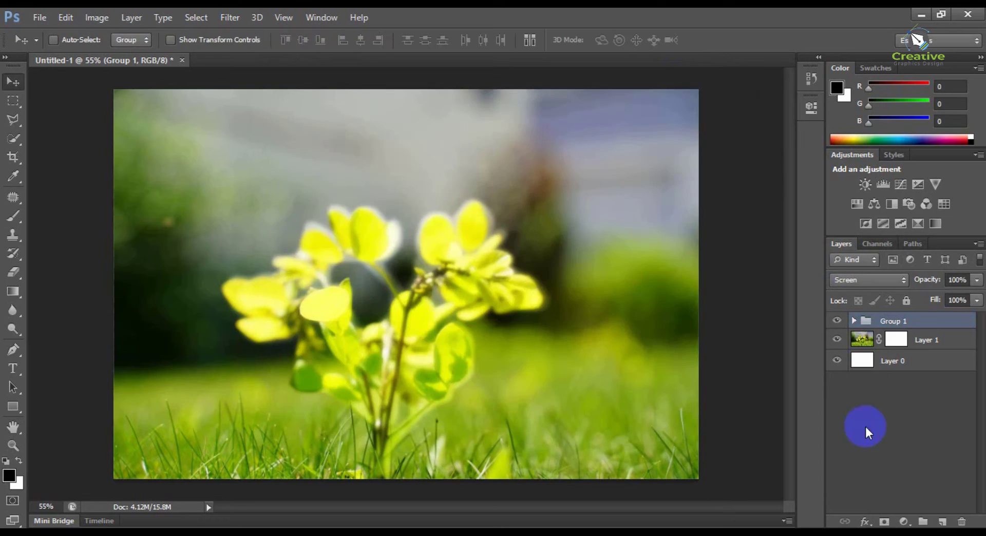
# Step: Add a layer mask to Group 1
pyautogui.click(892, 521)
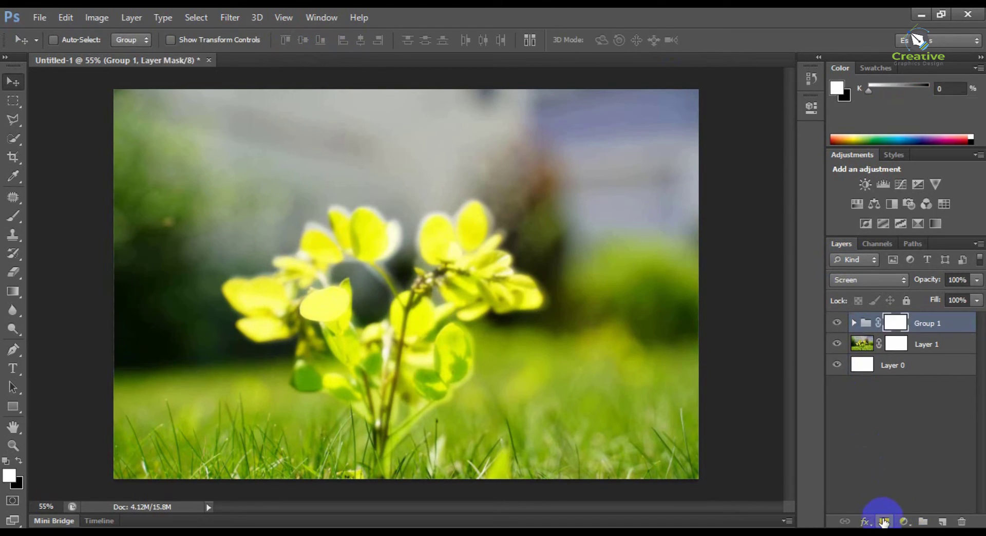
pyautogui.rightClick(918, 327)
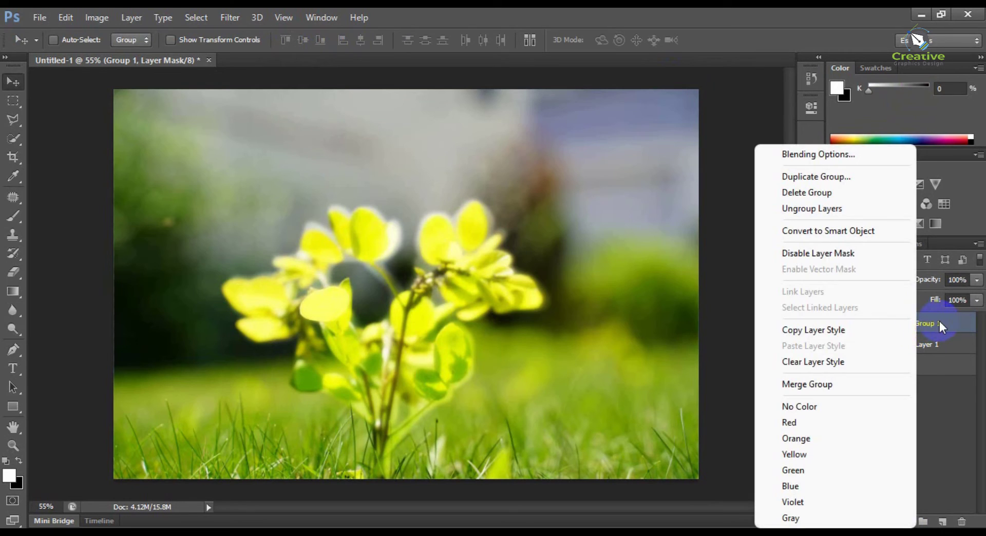
pyautogui.click(938, 321)
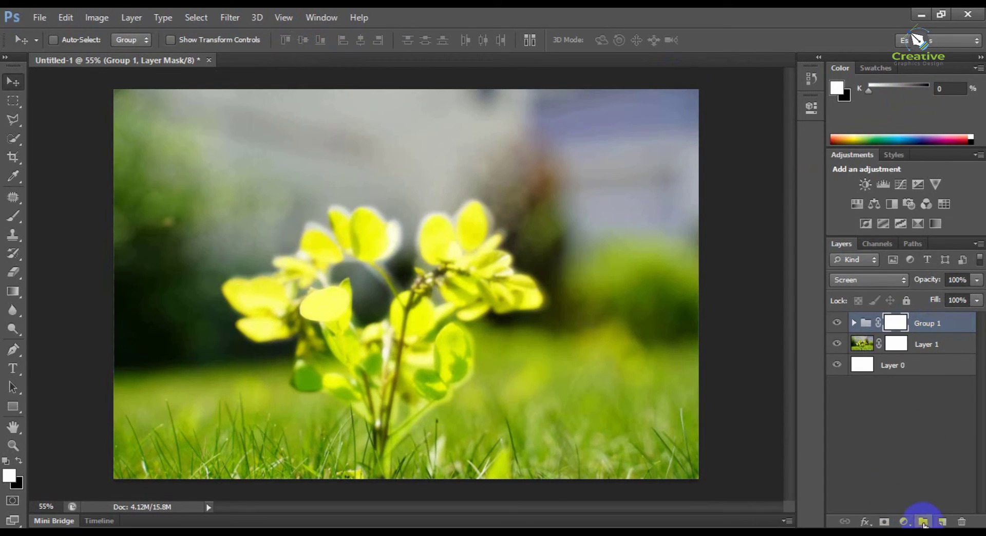
# Step: Add a Hue/Saturation adjustment layer with Hue -7 and Saturation +8, and move it into Group 1
pyautogui.click(903, 521)
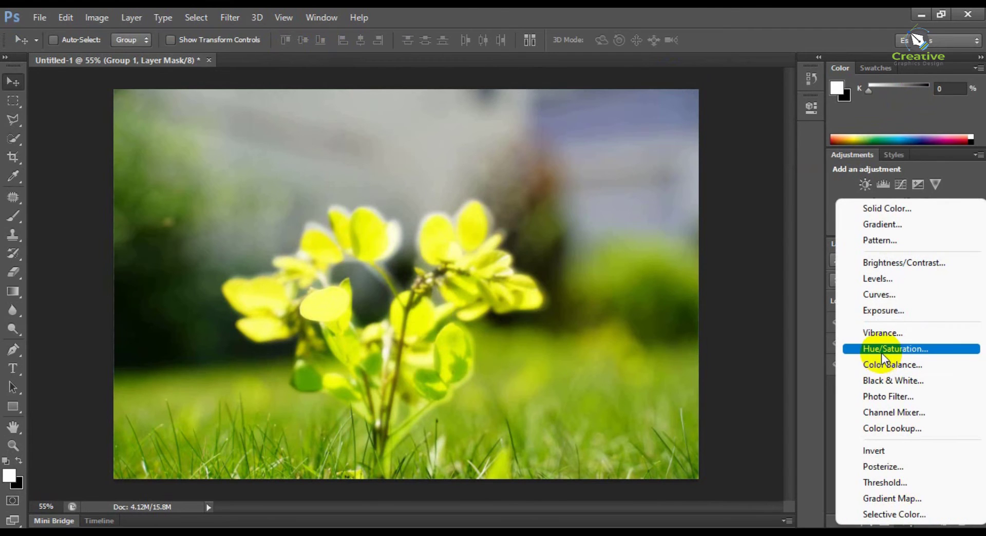
pyautogui.click(881, 351)
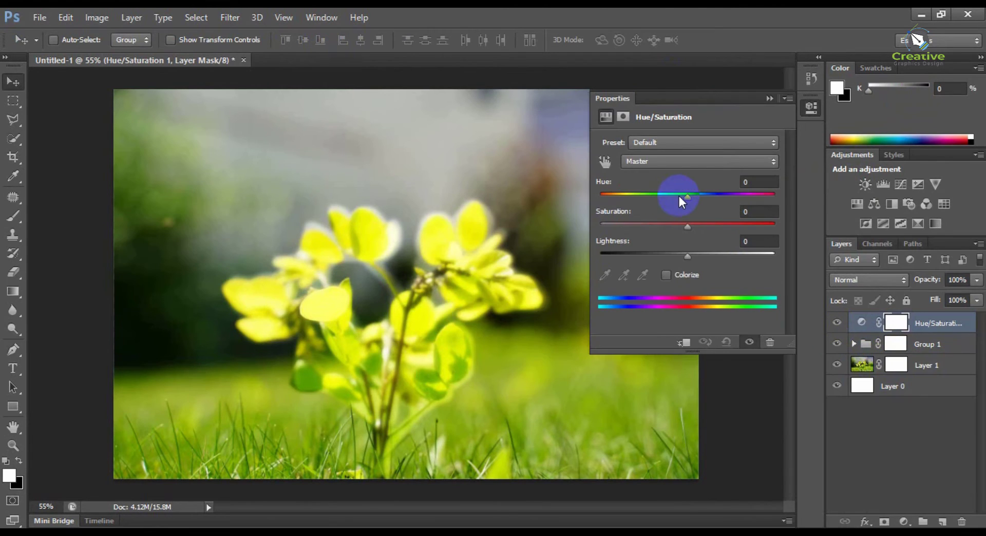
pyautogui.moveTo(679, 197)
pyautogui.mouseDown()
pyautogui.moveTo(650, 192)
pyautogui.moveTo(747, 200)
pyautogui.moveTo(682, 195)
pyautogui.mouseUp()
pyautogui.moveTo(685, 229)
pyautogui.mouseDown()
pyautogui.moveTo(713, 227)
pyautogui.moveTo(697, 226)
pyautogui.mouseUp()
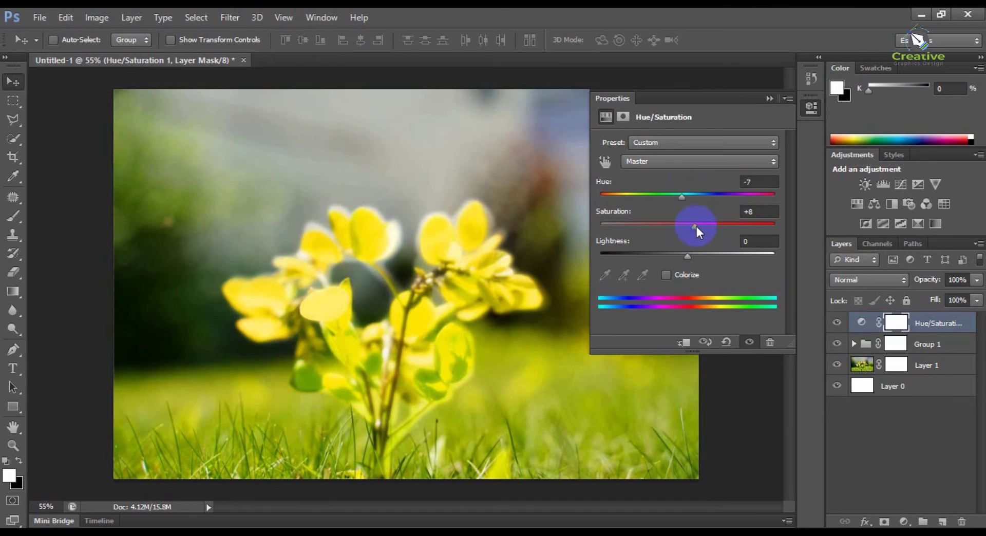
pyautogui.click(910, 345)
pyautogui.moveTo(924, 323); pyautogui.dragTo(938, 345)
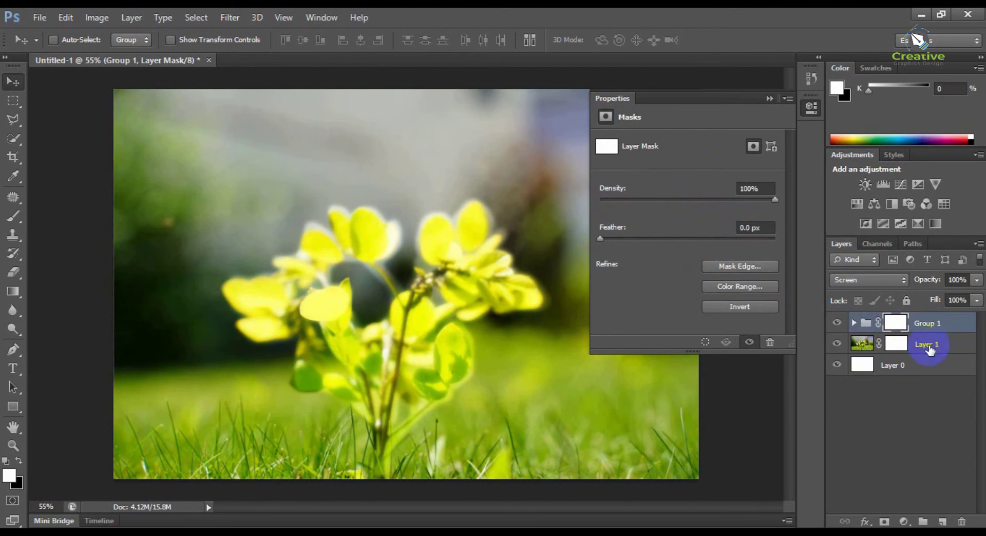
# Step: Set the density of Group 1's layer mask to 49%
pyautogui.click(685, 199)
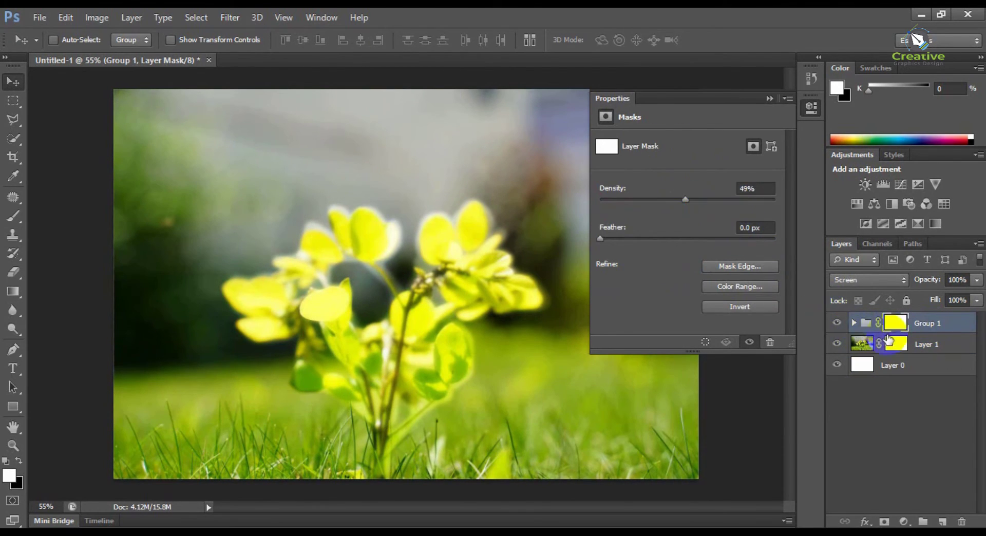
pyautogui.click(922, 344)
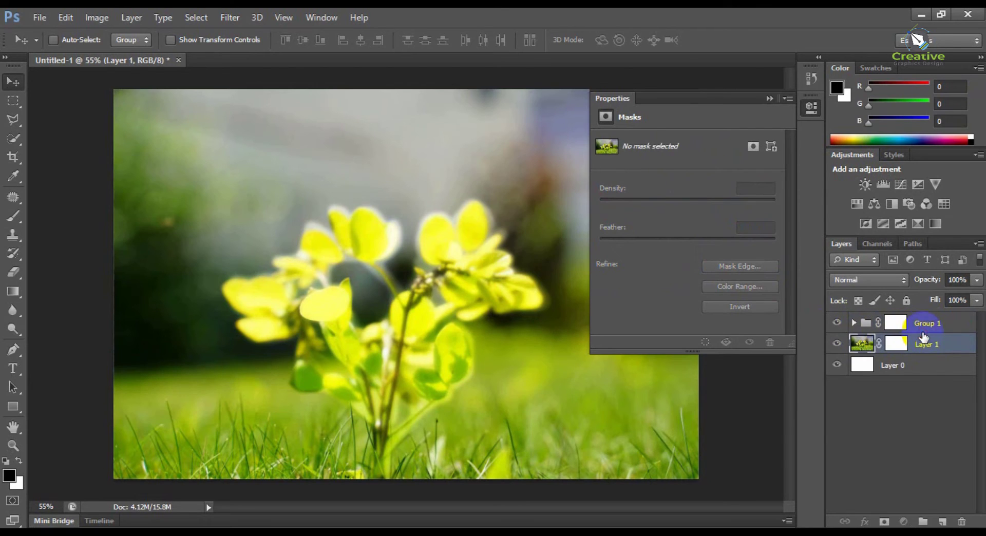
pyautogui.click(924, 324)
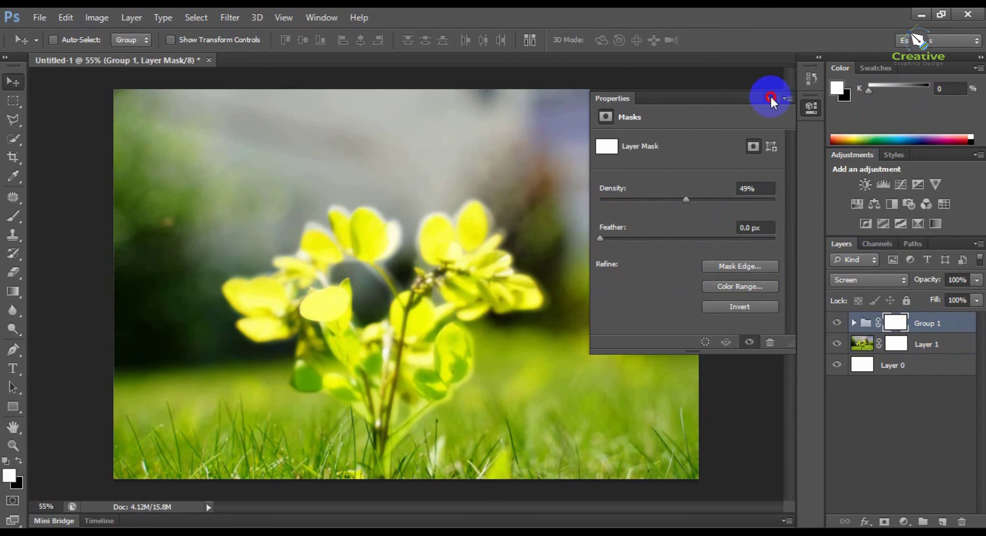
pyautogui.click(770, 97)
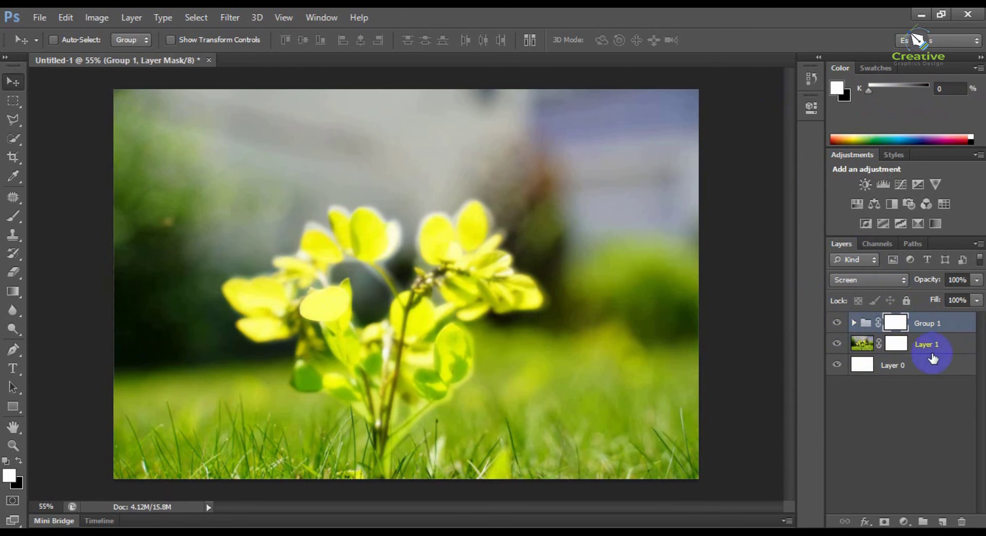
# Step: Add a Hue/Saturation adjustment layer above Group 1 with Hue -9 and Saturation +26
pyautogui.click(905, 522)
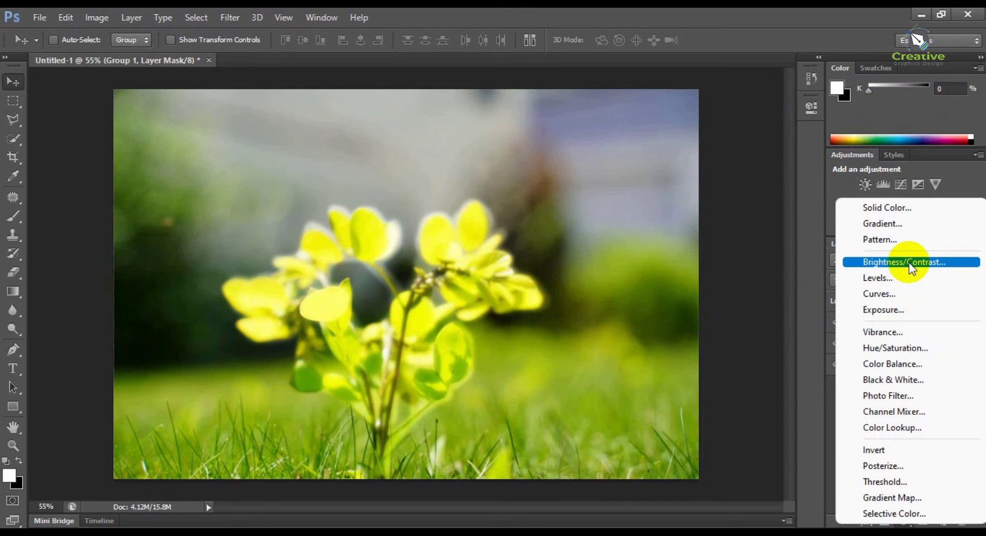
pyautogui.click(894, 348)
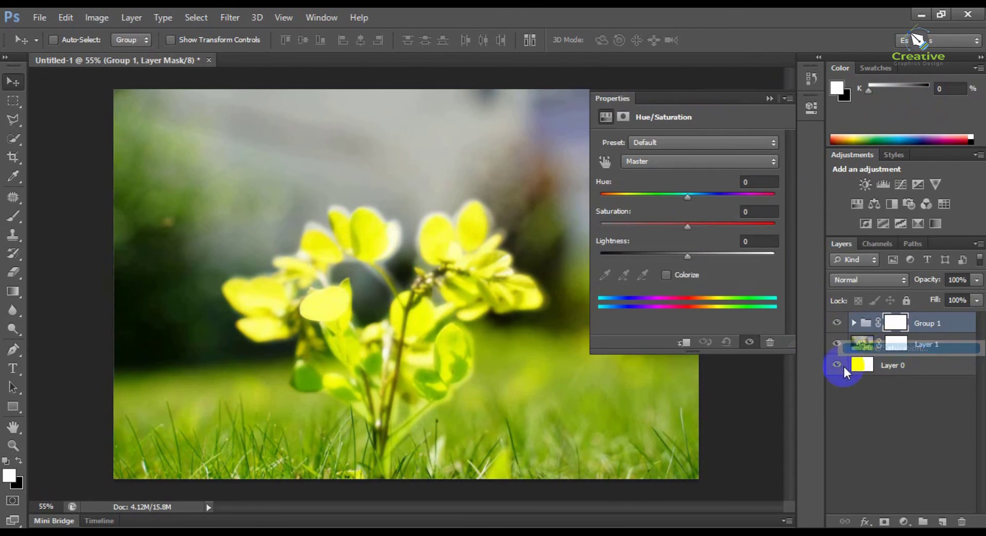
pyautogui.moveTo(678, 197)
pyautogui.mouseDown()
pyautogui.moveTo(629, 191)
pyautogui.moveTo(770, 197)
pyautogui.moveTo(680, 190)
pyautogui.mouseUp()
pyautogui.moveTo(676, 223); pyautogui.dragTo(710, 227)
# Step: Hide and show Layer 1 and Group 1 to compare the image with and without them
pyautogui.click(837, 365)
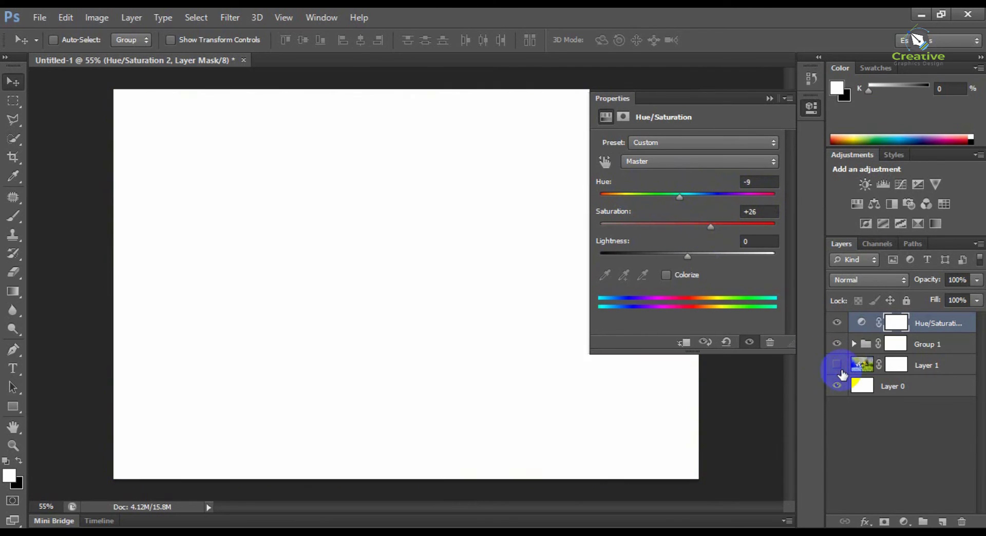
pyautogui.click(840, 370)
pyautogui.click(841, 369)
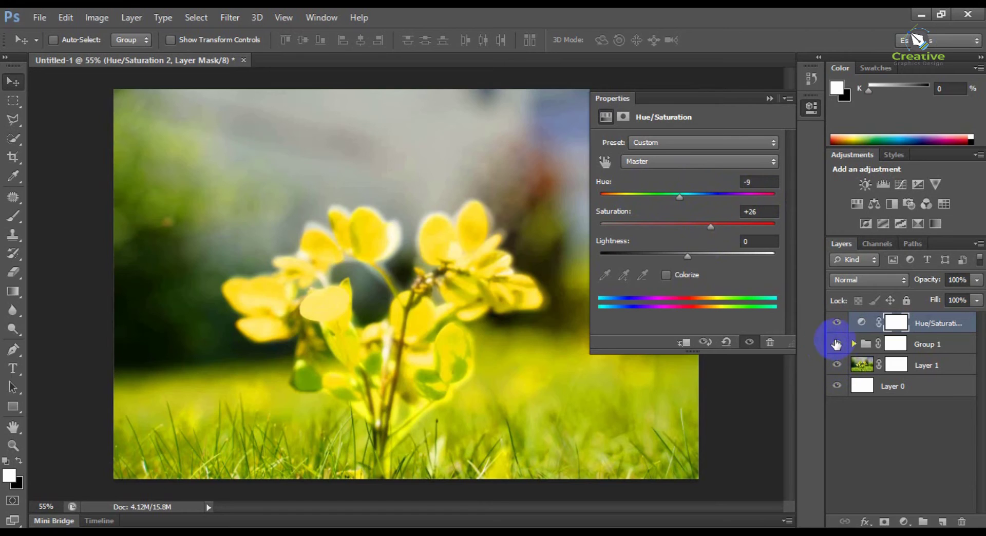
pyautogui.click(835, 341)
pyautogui.click(836, 343)
pyautogui.click(836, 343)
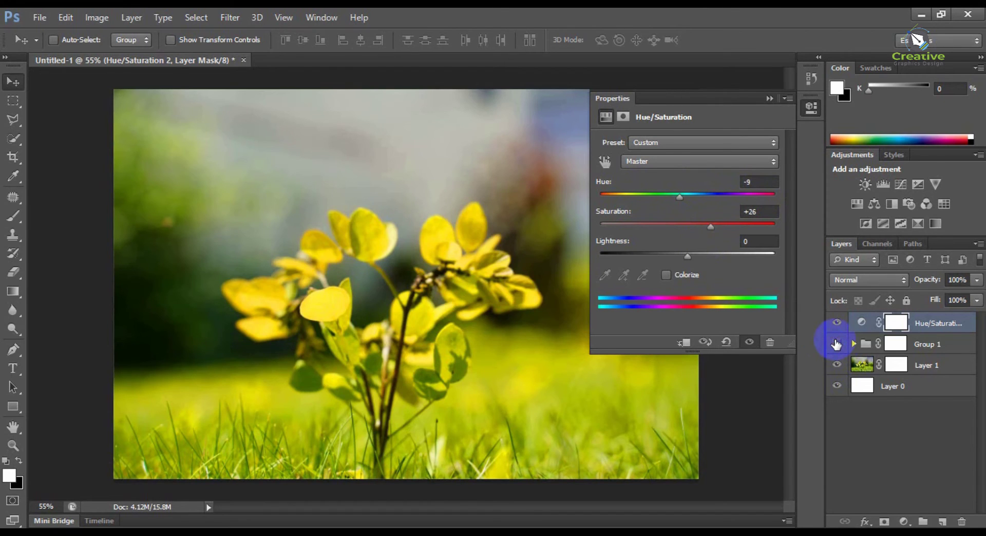
pyautogui.click(850, 349)
pyautogui.click(839, 345)
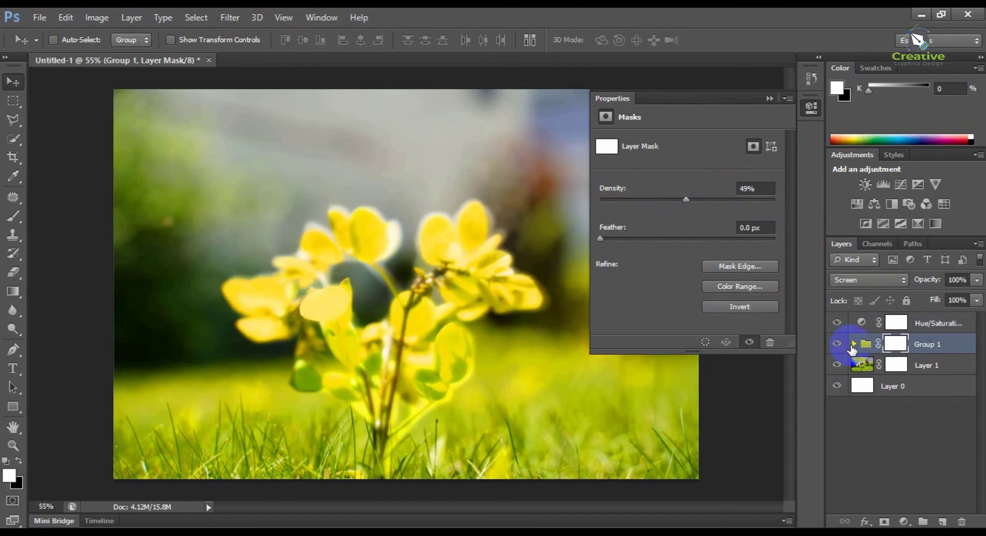
# Step: Expand Group 1 and add a Hue/Saturation adjustment above Layer 2 copy 3 with Hue -103 and Saturation -15
pyautogui.click(853, 344)
pyautogui.click(832, 371)
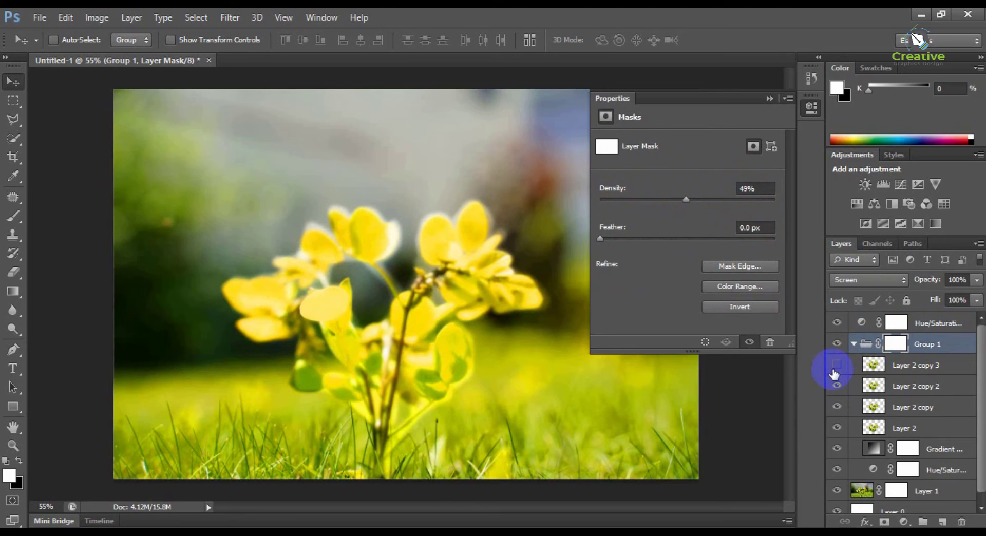
pyautogui.click(832, 371)
pyautogui.click(905, 377)
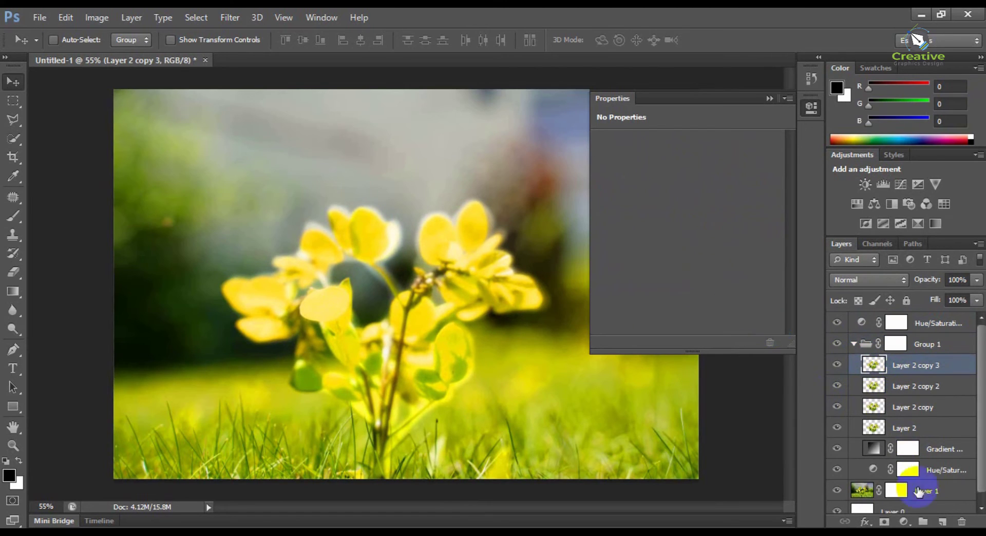
pyautogui.click(904, 522)
pyautogui.click(888, 348)
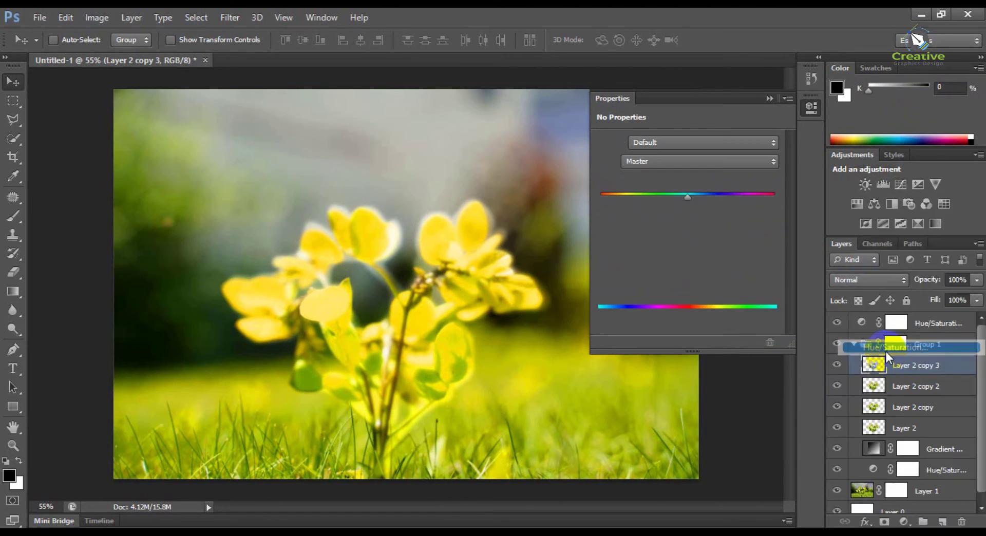
pyautogui.moveTo(692, 231)
pyautogui.mouseDown()
pyautogui.moveTo(635, 223)
pyautogui.moveTo(676, 237)
pyautogui.mouseUp()
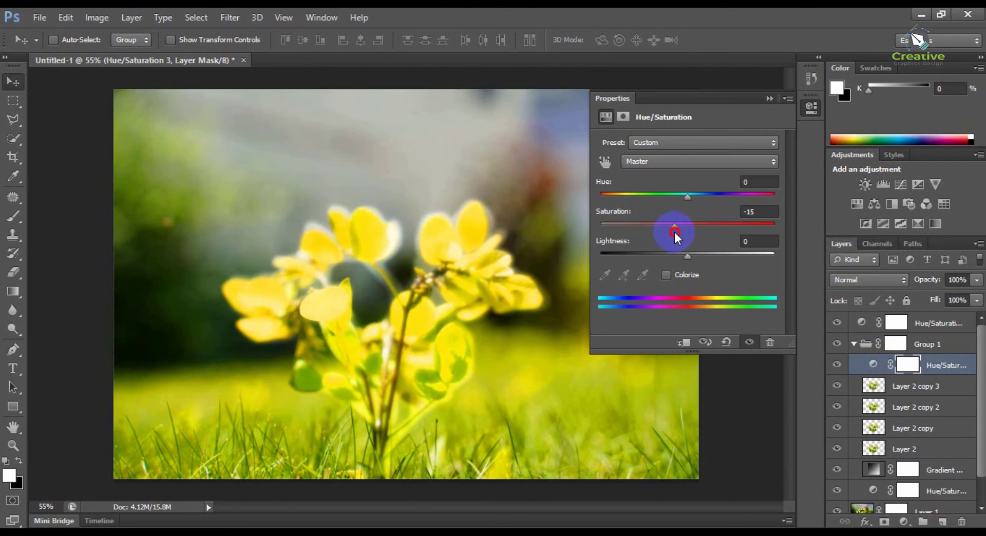
pyautogui.moveTo(665, 201); pyautogui.dragTo(625, 196)
pyautogui.moveTo(615, 192)
pyautogui.mouseDown()
pyautogui.moveTo(655, 200)
pyautogui.moveTo(627, 198)
pyautogui.mouseUp()
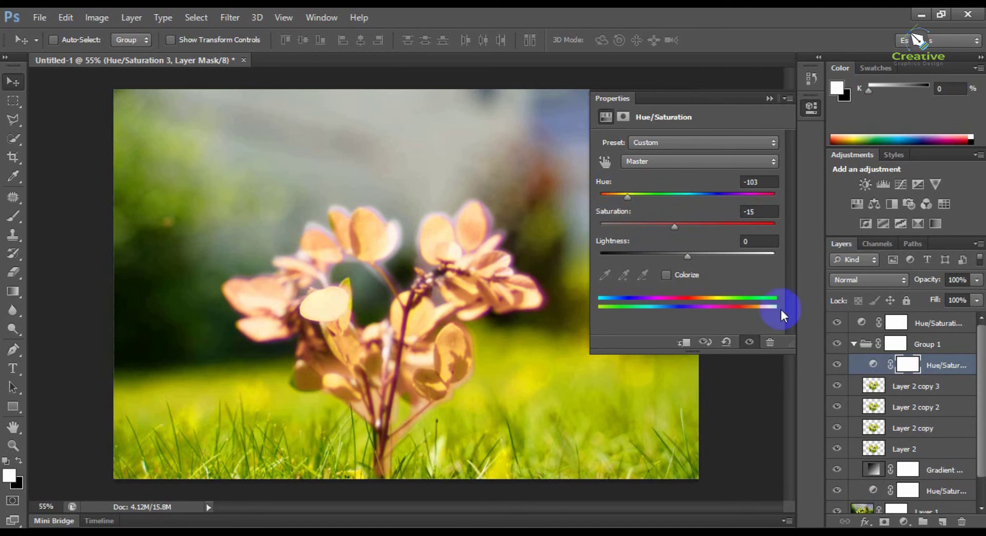
# Step: Add another Hue/Saturation adjustment directly above Layer 2 copy 3 and set its Hue to -172
pyautogui.click(906, 388)
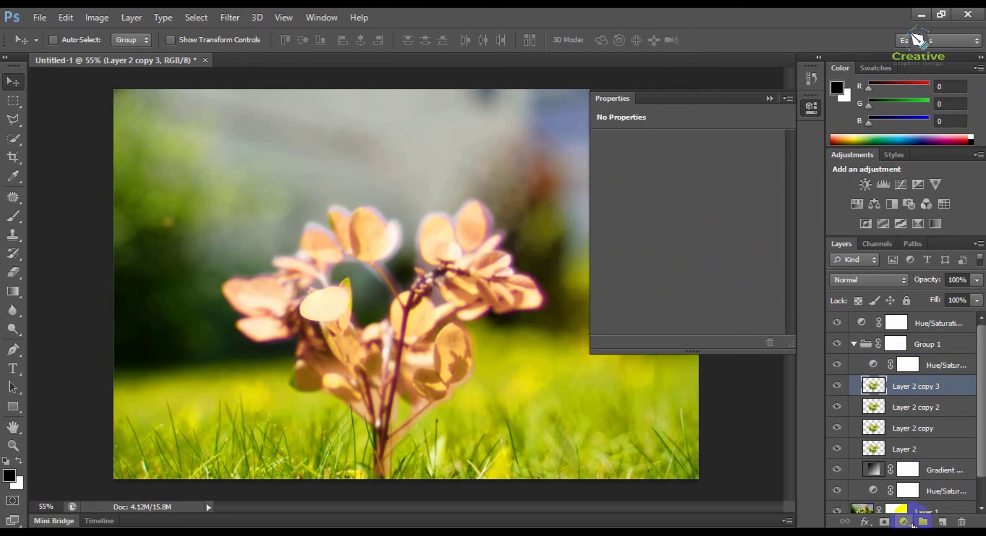
pyautogui.click(904, 522)
pyautogui.click(886, 347)
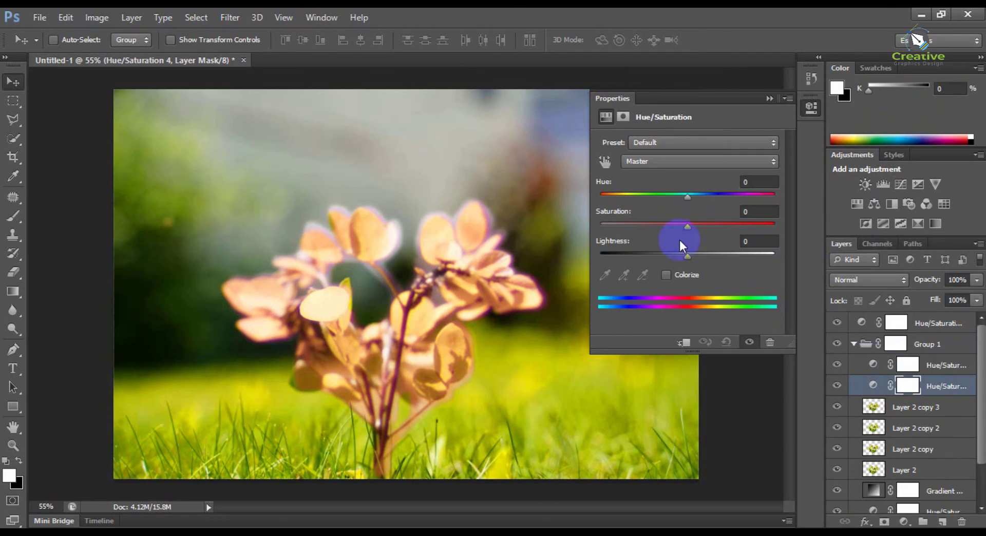
pyautogui.moveTo(675, 200); pyautogui.dragTo(603, 186)
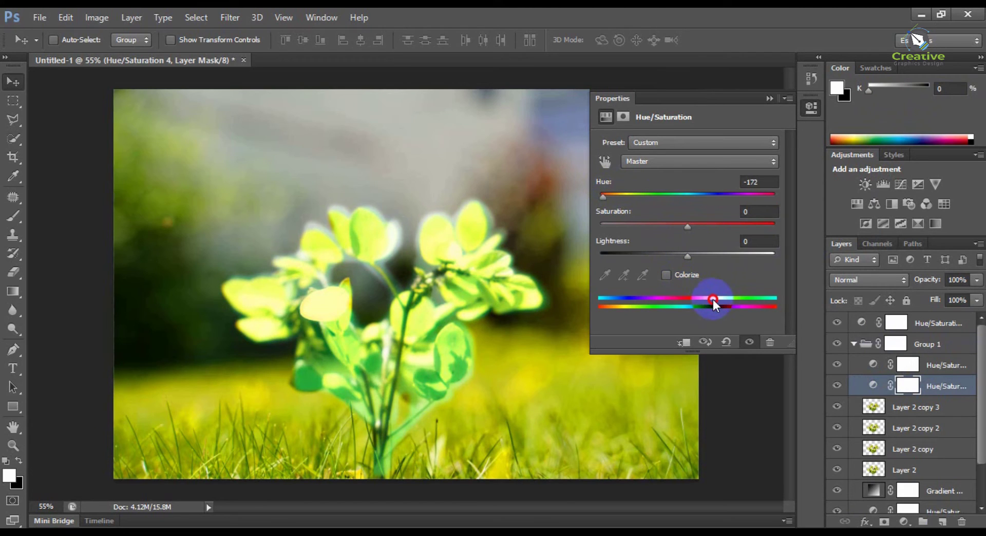
# Step: Hide and show the Hue/Saturation adjustment directly above Layer 2 copy 3 to compare its effect on the plant
pyautogui.click(837, 388)
pyautogui.click(837, 386)
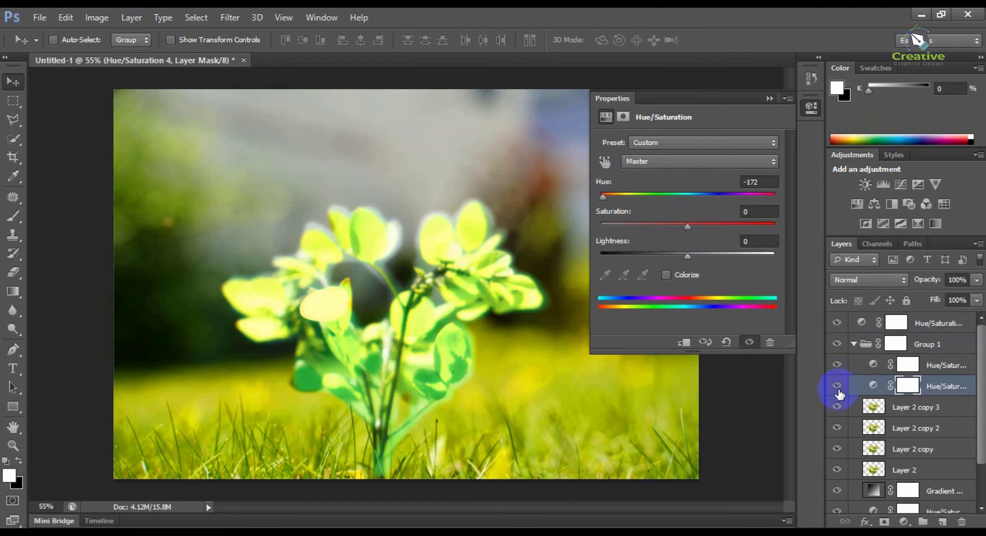
pyautogui.click(837, 386)
pyautogui.click(837, 386)
pyautogui.click(837, 428)
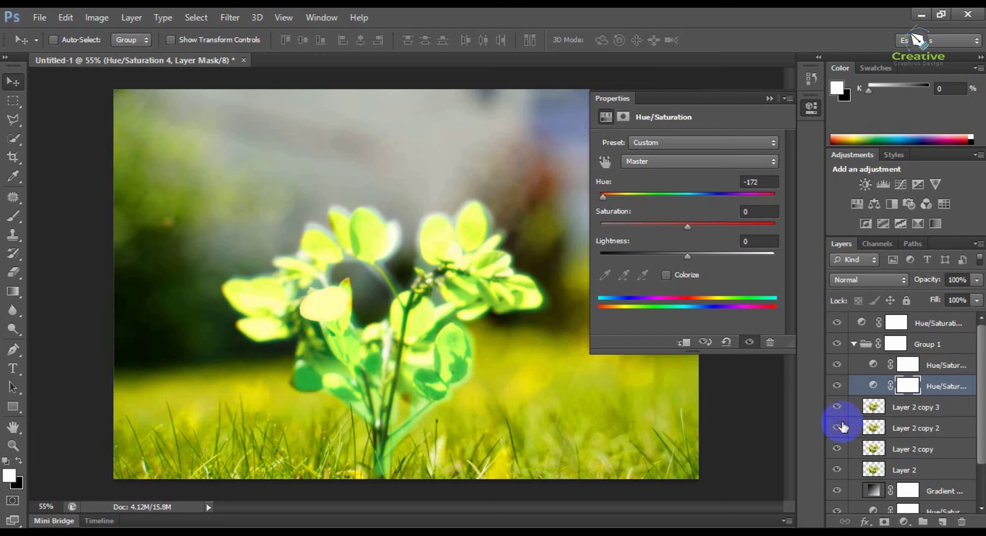
# Step: Set the Hue/Saturation adjustment directly above Layer 2 copy 3 to Hue -95 and Saturation +100
pyautogui.moveTo(675, 227); pyautogui.dragTo(671, 196)
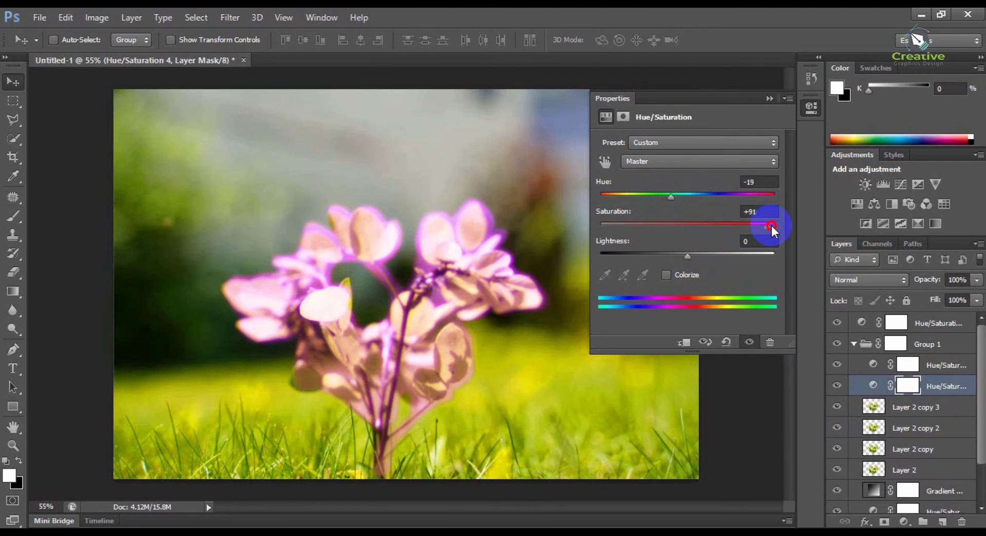
pyautogui.moveTo(771, 226); pyautogui.dragTo(810, 239)
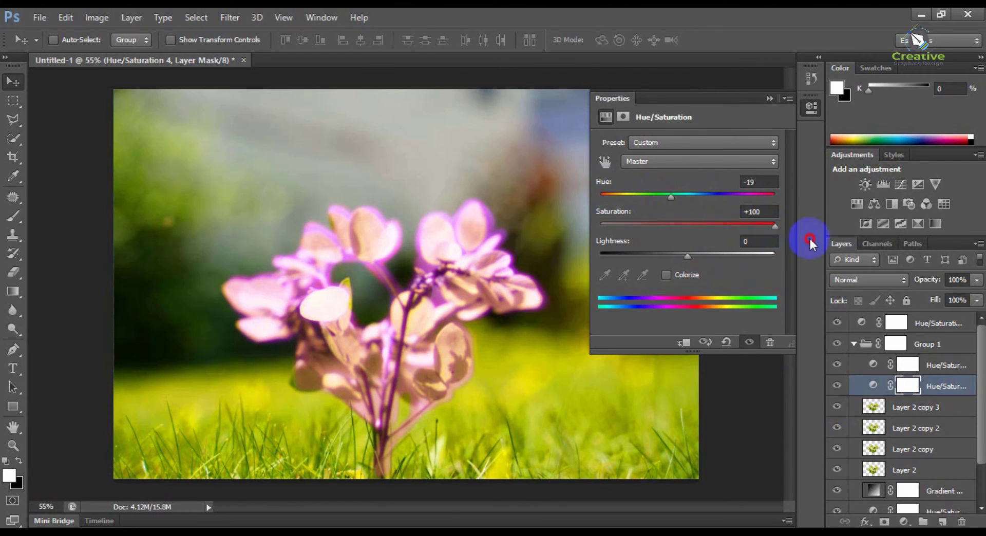
pyautogui.moveTo(671, 196); pyautogui.dragTo(630, 194)
pyautogui.click(756, 180)
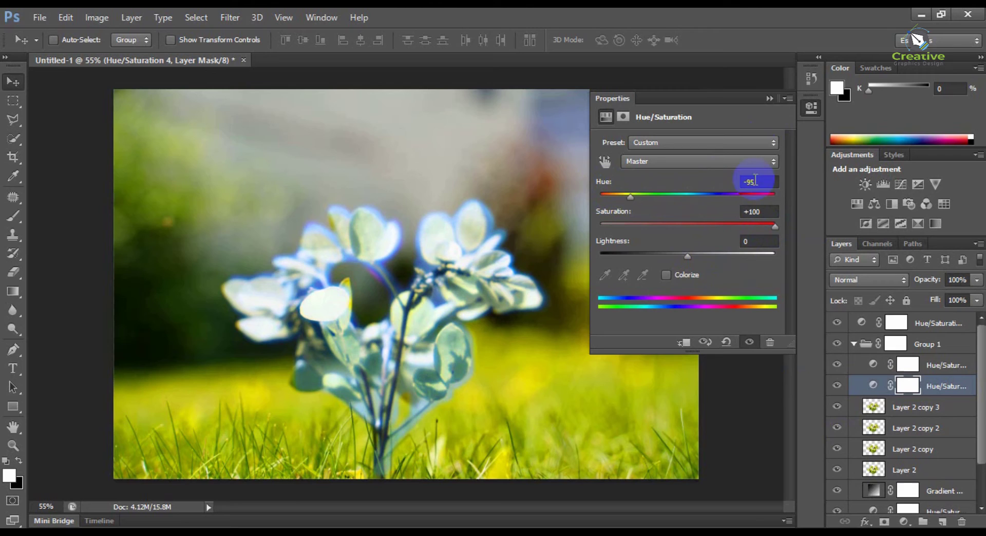
# Step: Select Layer 2 copy 3 and hide and show it to check its contribution to the glow
pyautogui.click(908, 411)
pyautogui.click(837, 409)
pyautogui.click(837, 408)
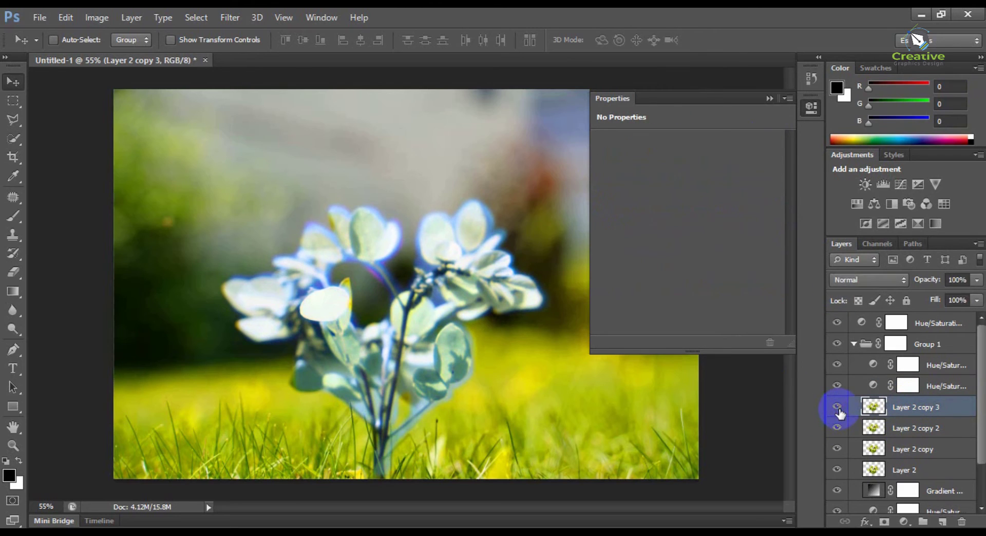
# Step: Apply a Gaussian Blur with a 55-pixel radius to Layer 2 copy 3
pyautogui.rightClick(904, 410)
pyautogui.click(942, 411)
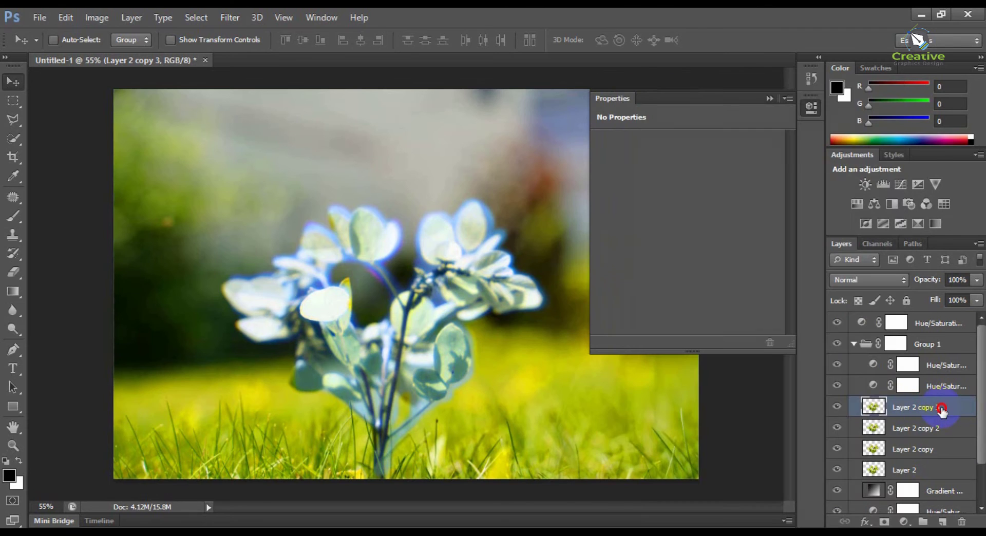
pyautogui.click(226, 20)
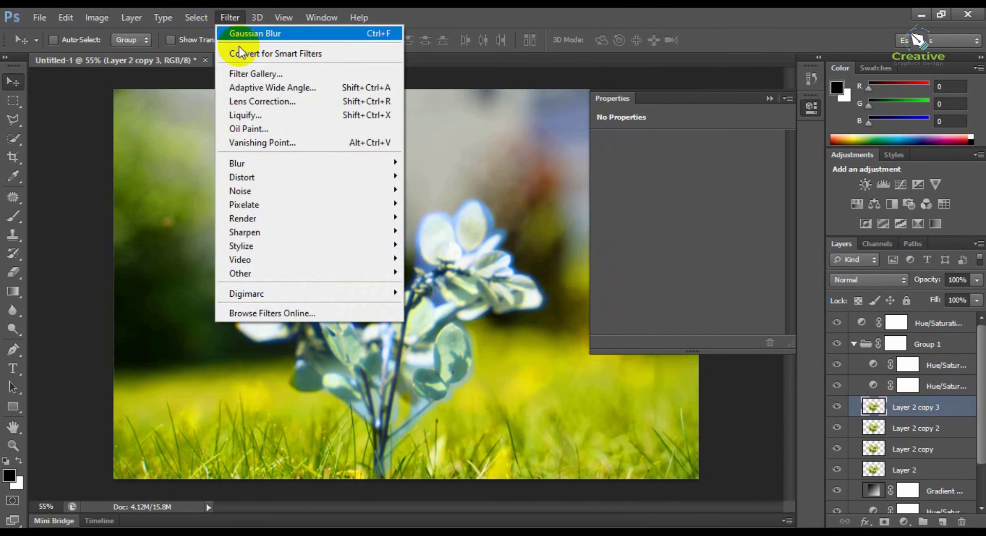
pyautogui.moveTo(401, 167)
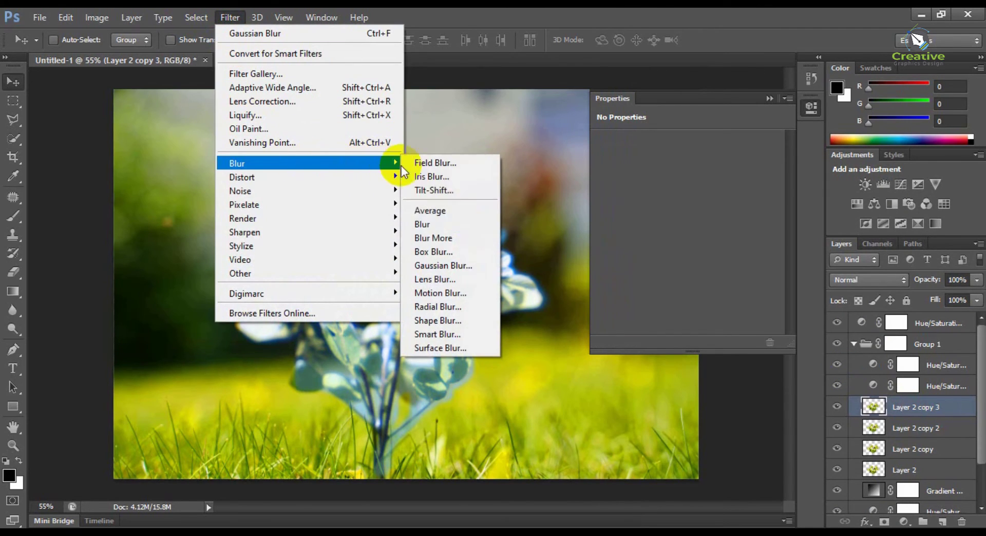
pyautogui.click(465, 265)
pyautogui.moveTo(585, 310); pyautogui.dragTo(621, 310)
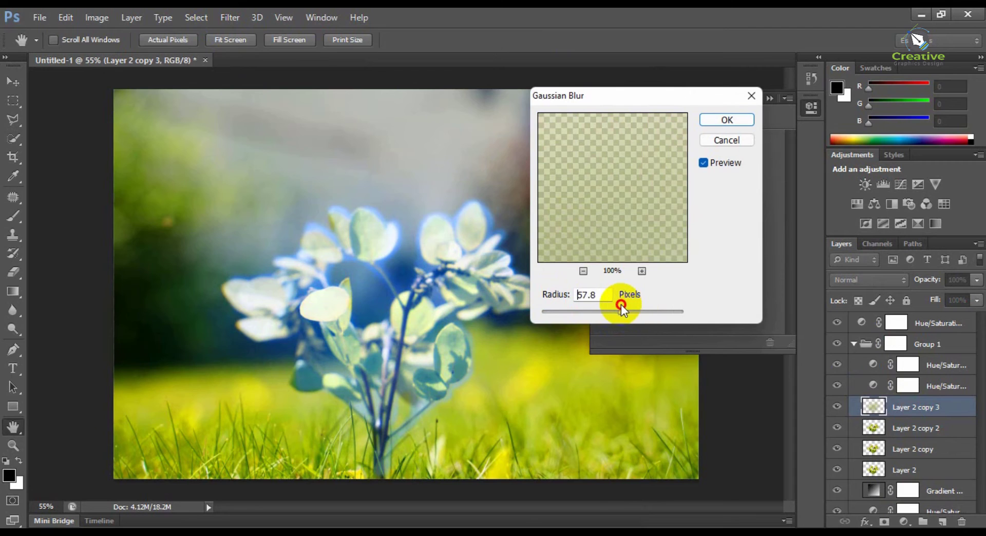
pyautogui.click(710, 124)
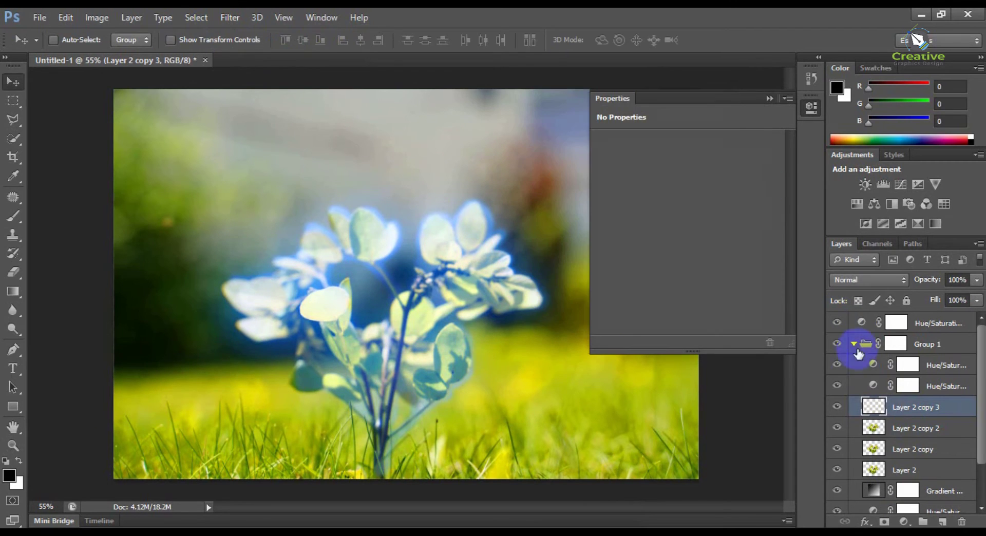
# Step: Collapse the adjustment properties and apply a Gaussian Blur with a 72.1-pixel radius to Layer 2 copy 2
pyautogui.click(918, 430)
pyautogui.click(321, 17)
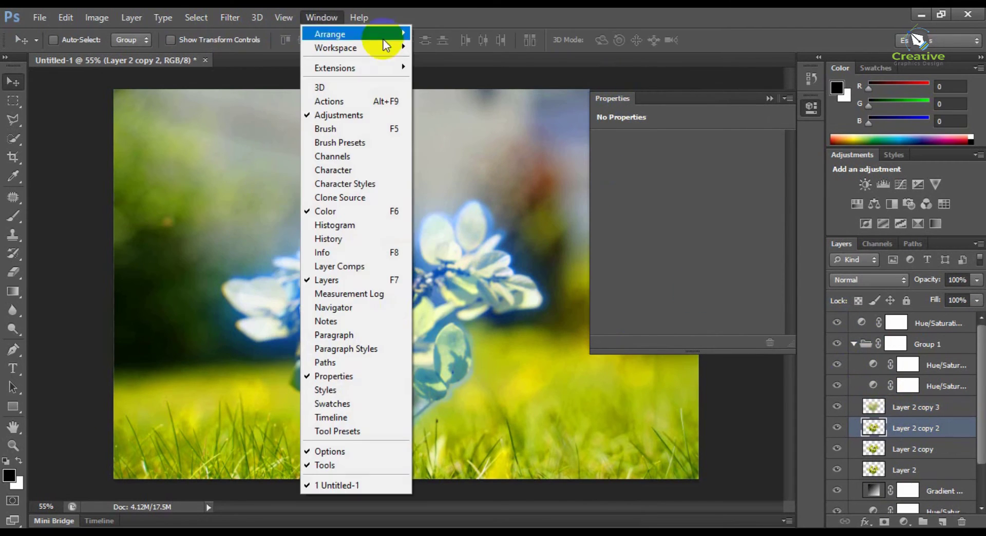
pyautogui.click(764, 98)
pyautogui.click(764, 99)
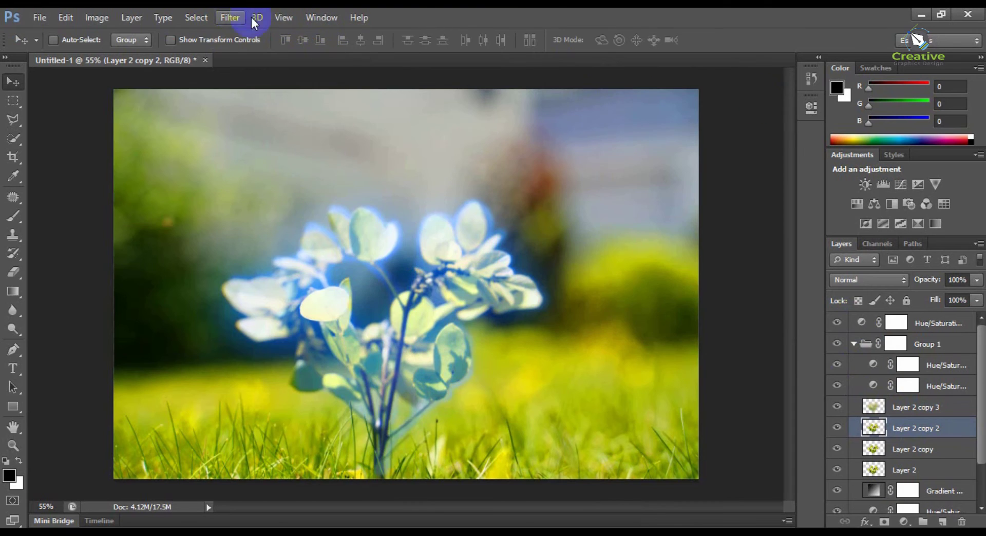
pyautogui.click(234, 17)
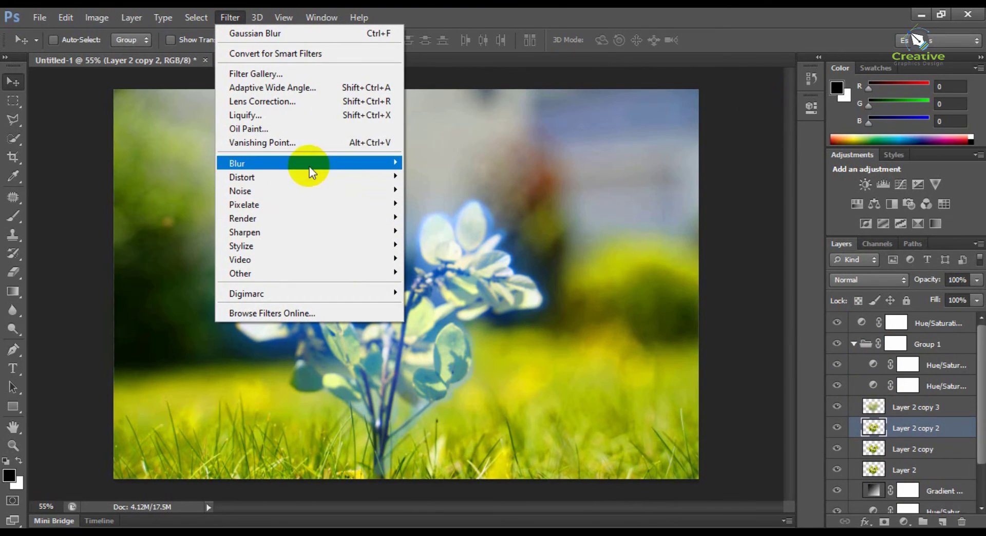
pyautogui.moveTo(354, 165)
pyautogui.click(455, 262)
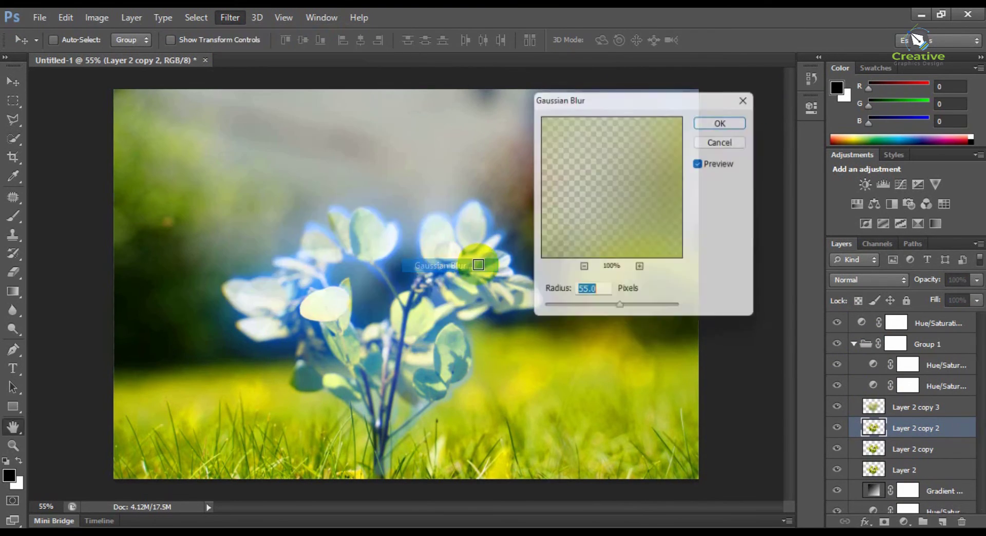
pyautogui.moveTo(605, 314)
pyautogui.mouseDown()
pyautogui.moveTo(635, 314)
pyautogui.moveTo(624, 312)
pyautogui.mouseUp()
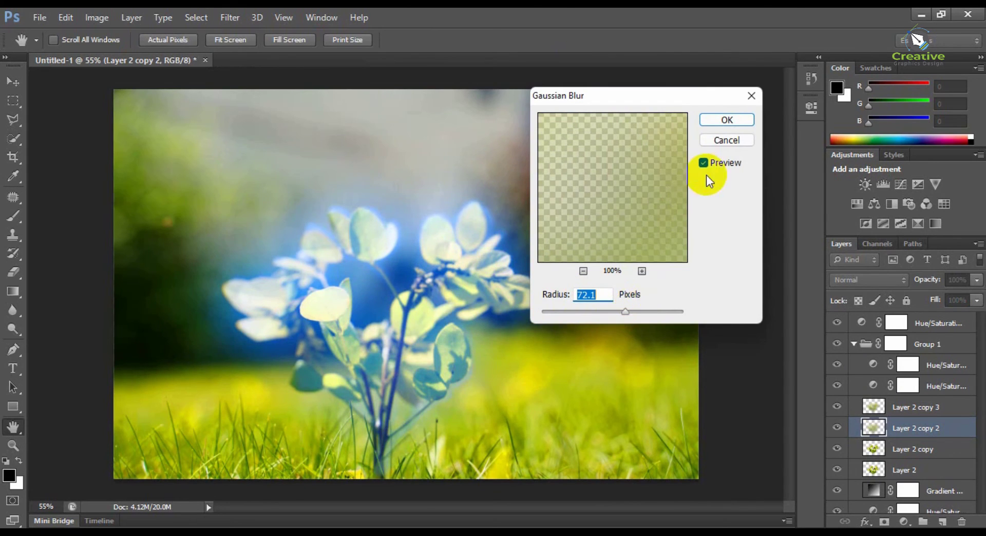
pyautogui.click(719, 121)
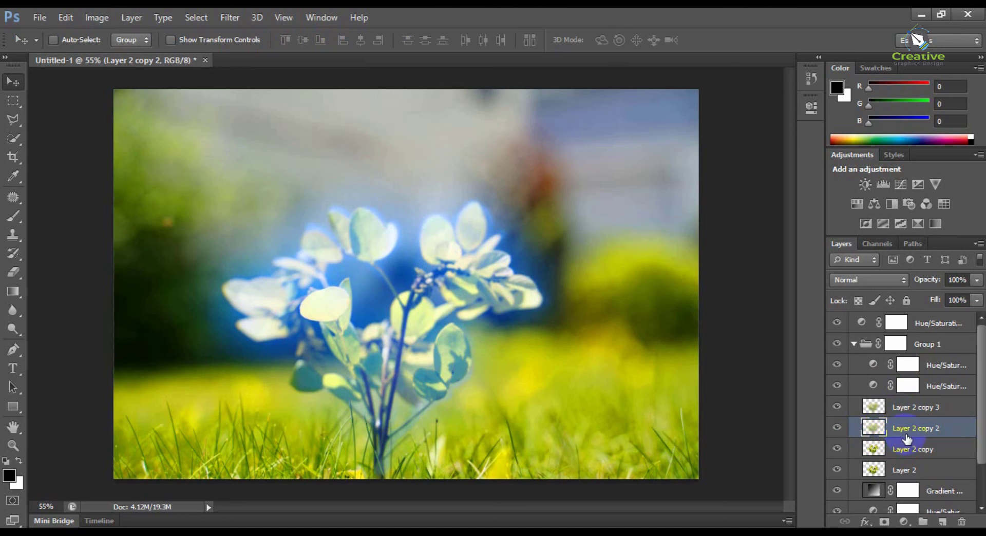
# Step: Add a Hue/Saturation adjustment directly above Layer 2 copy 2 with Hue -91 and Saturation -7
pyautogui.click(904, 522)
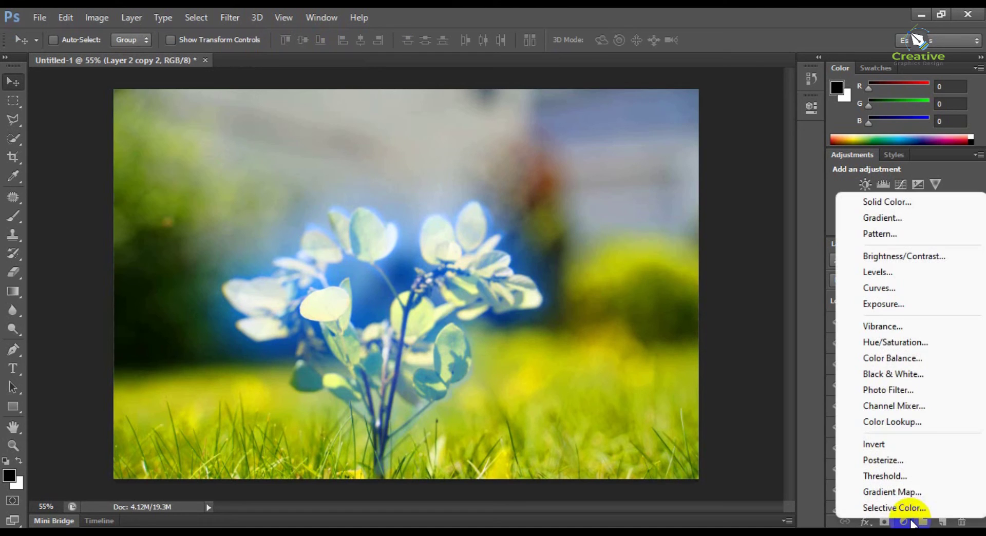
pyautogui.click(896, 343)
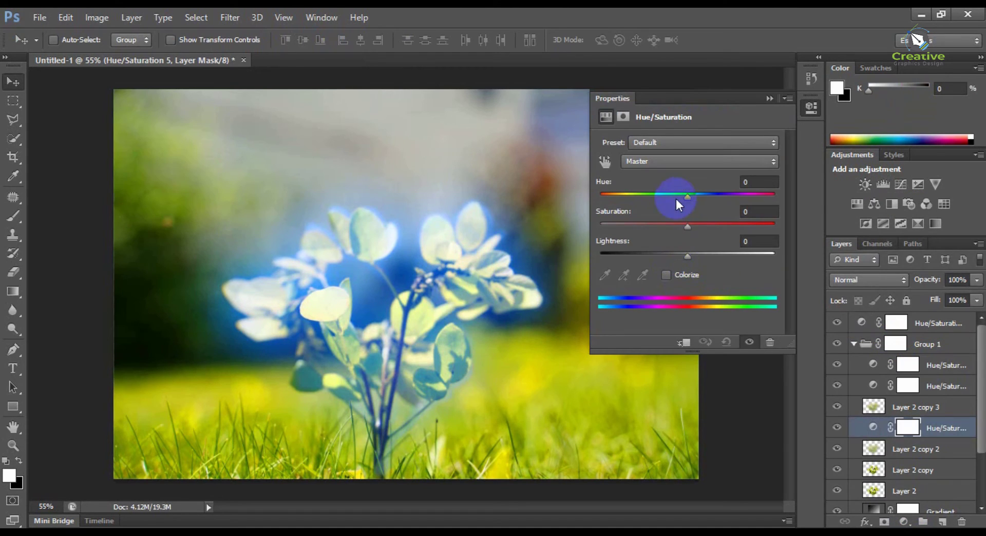
pyautogui.moveTo(665, 194)
pyautogui.mouseDown()
pyautogui.moveTo(598, 194)
pyautogui.moveTo(666, 196)
pyautogui.mouseUp()
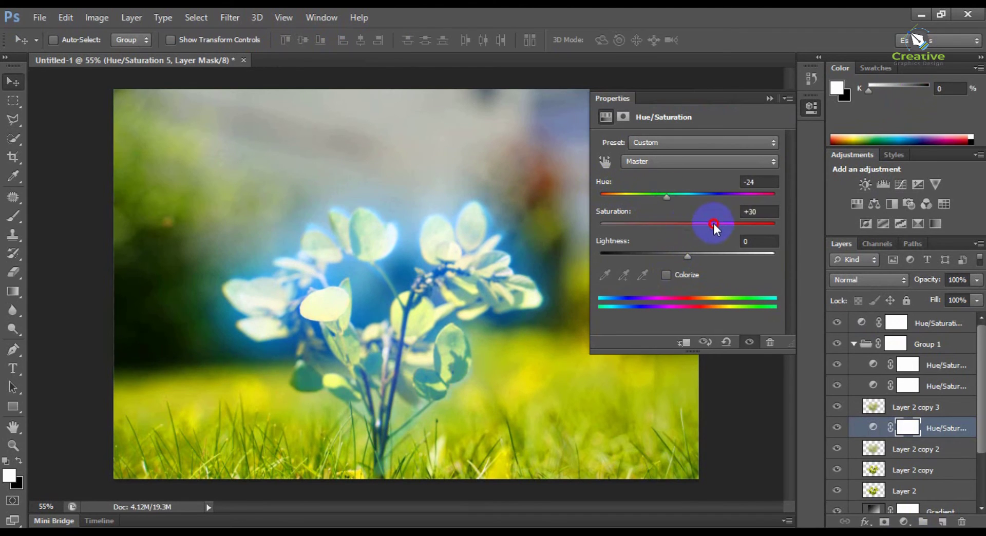
pyautogui.moveTo(753, 225); pyautogui.dragTo(631, 197)
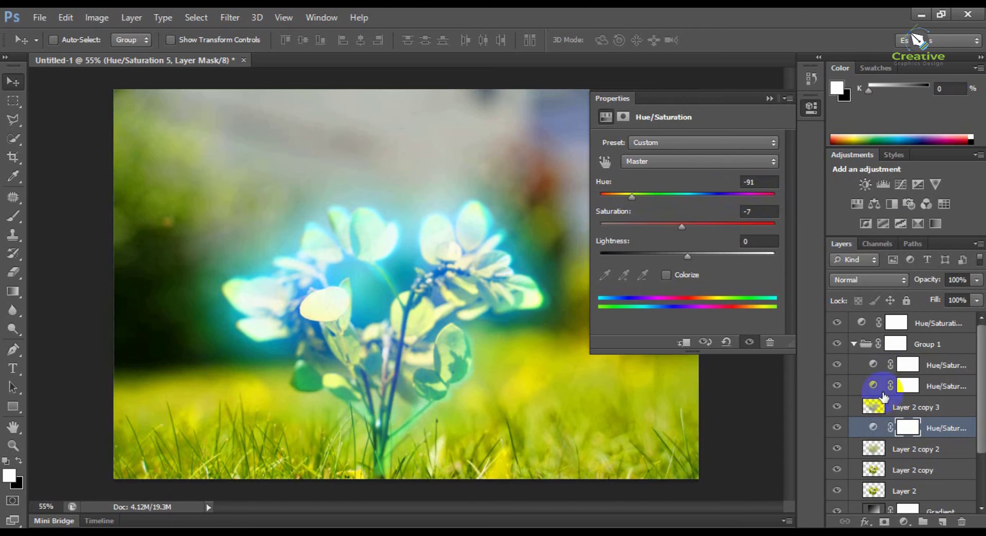
# Step: Add a Hue/Saturation adjustment directly above Layer 2 and set its Hue to -37
pyautogui.click(924, 452)
pyautogui.click(926, 470)
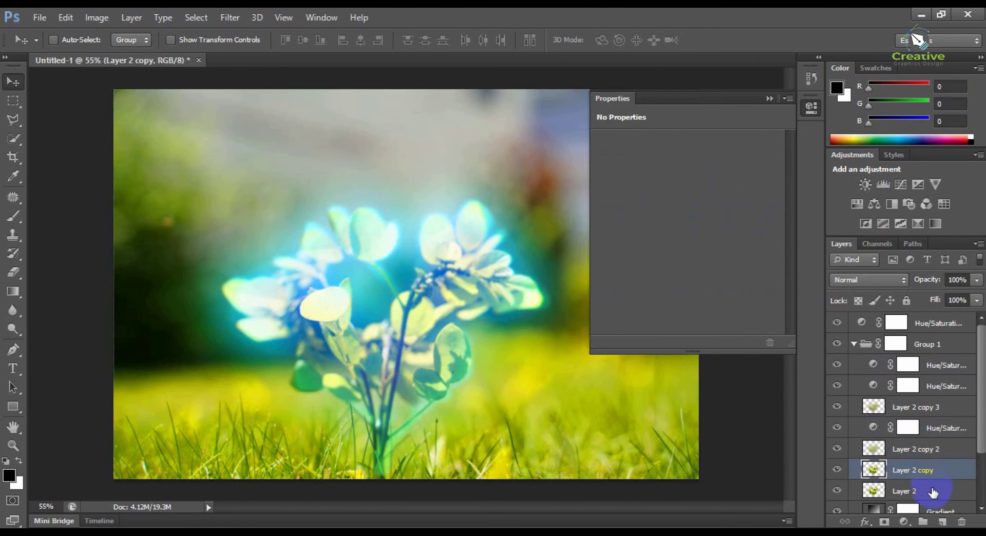
pyautogui.click(933, 492)
pyautogui.rightClick(917, 485)
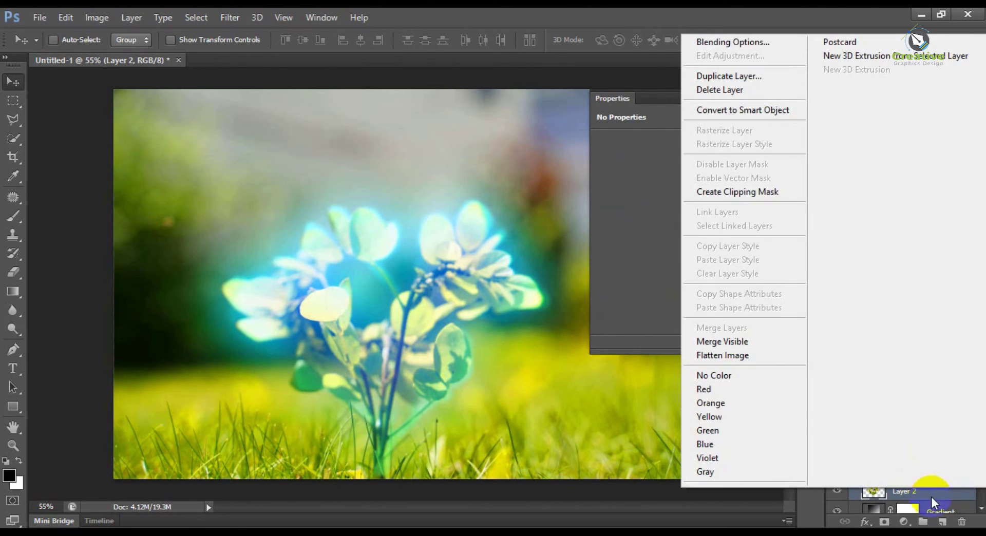
pyautogui.click(767, 122)
pyautogui.click(767, 94)
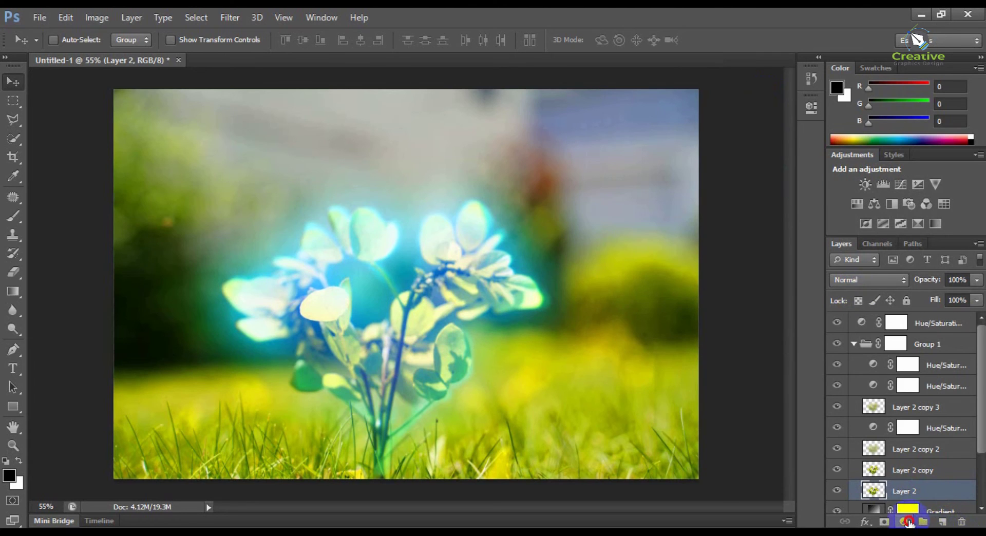
pyautogui.click(904, 522)
pyautogui.click(893, 343)
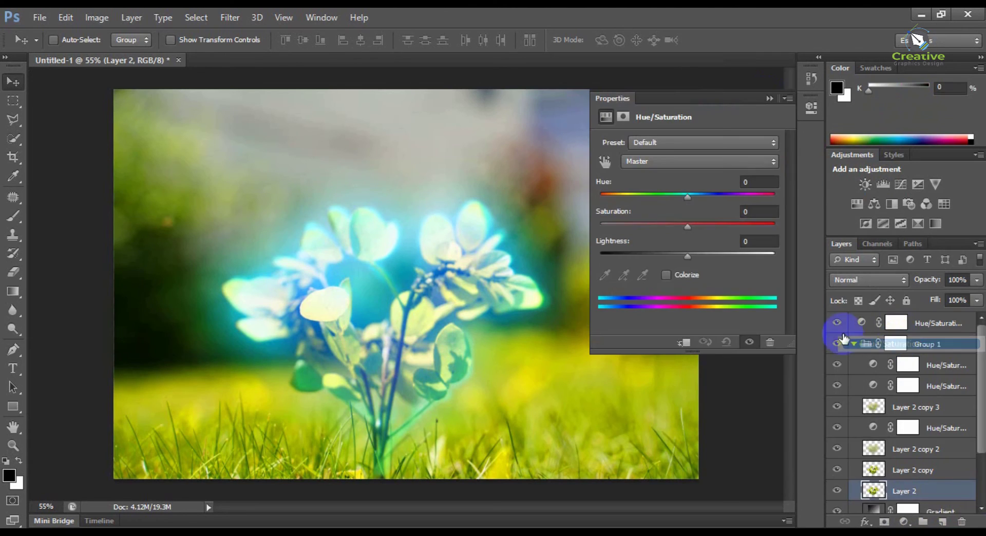
pyautogui.moveTo(656, 192)
pyautogui.mouseDown()
pyautogui.moveTo(594, 189)
pyautogui.moveTo(655, 193)
pyautogui.mouseUp()
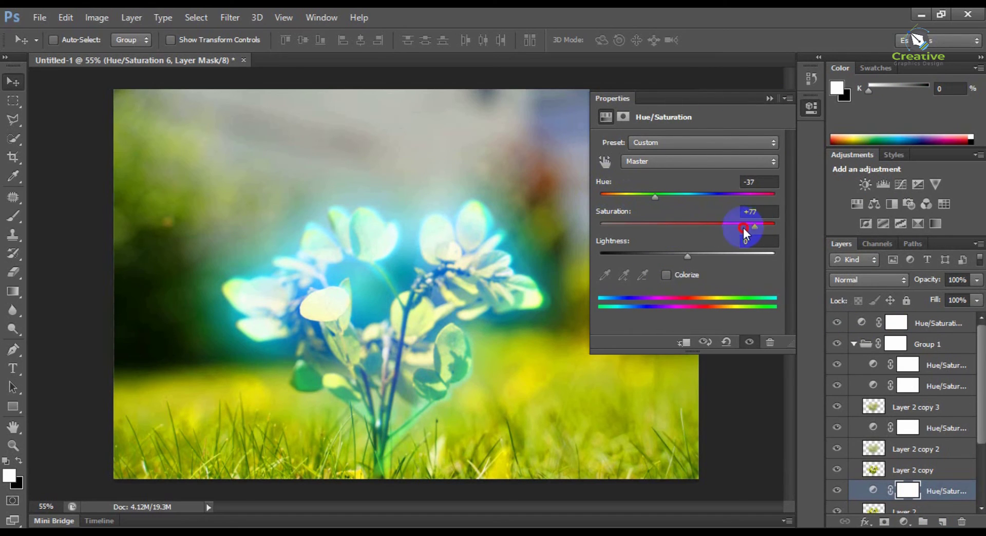
# Step: Try shifting the hue of the Yellows range in the Hue/Saturation adjustment above Layer 2
pyautogui.click(677, 160)
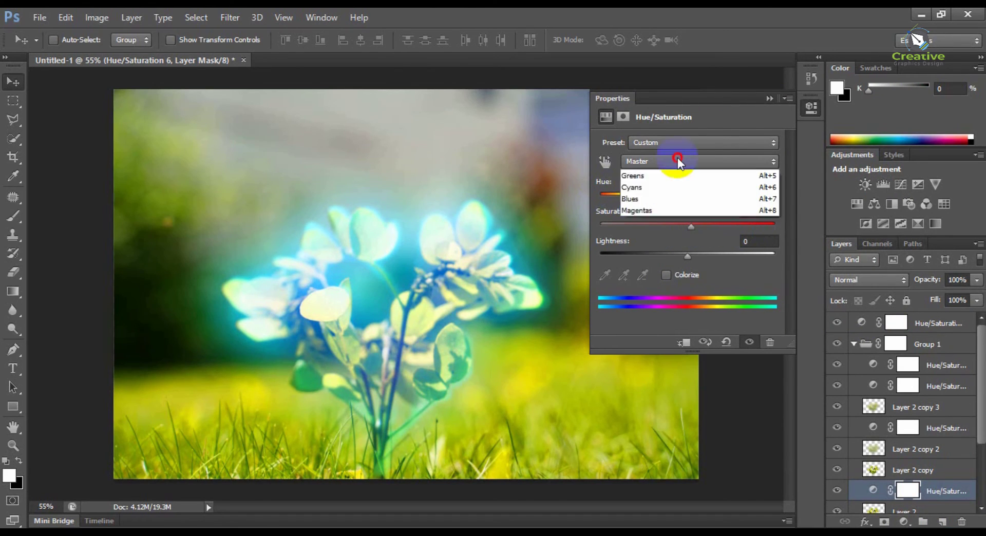
pyautogui.click(663, 193)
pyautogui.click(665, 165)
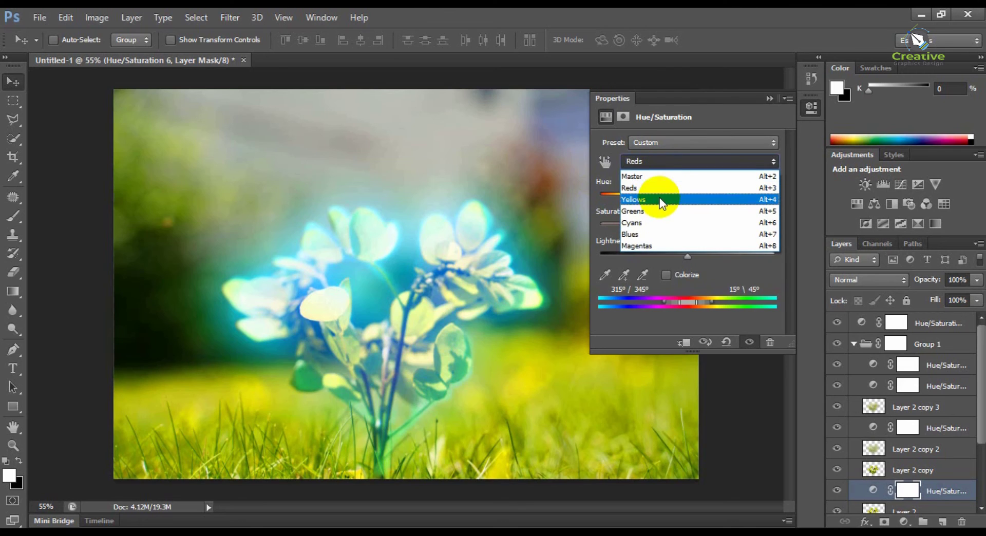
pyautogui.click(659, 199)
pyautogui.moveTo(665, 193); pyautogui.dragTo(645, 198)
# Step: Colorize the Hue/Saturation adjustment above Layer 2 with Hue 192 and Saturation 50, starting from the Sepia preset
pyautogui.click(669, 142)
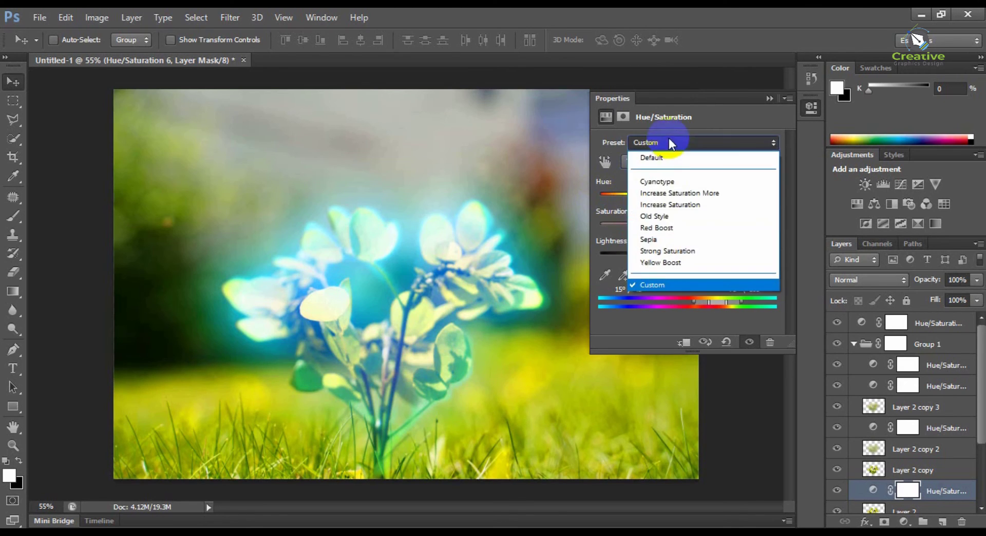
pyautogui.click(675, 242)
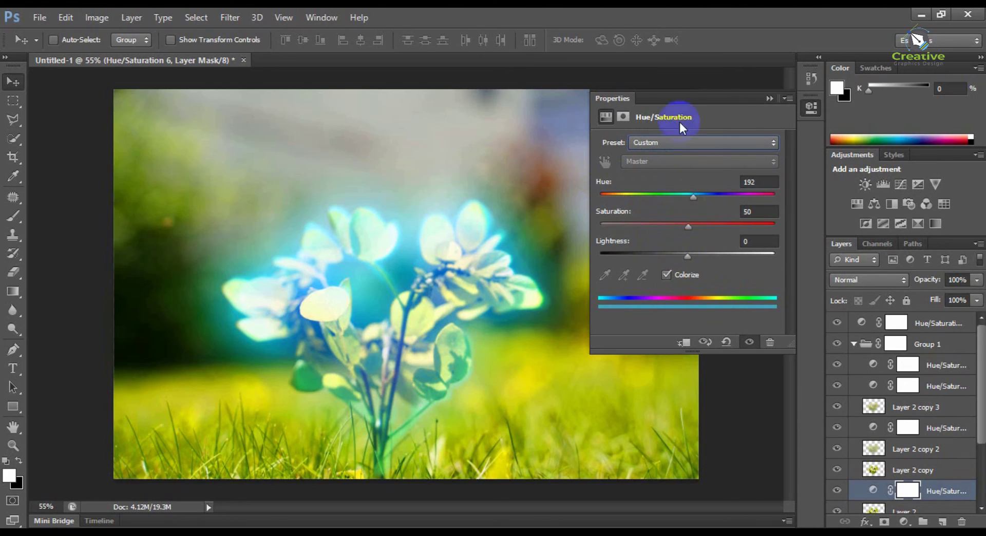
pyautogui.click(764, 96)
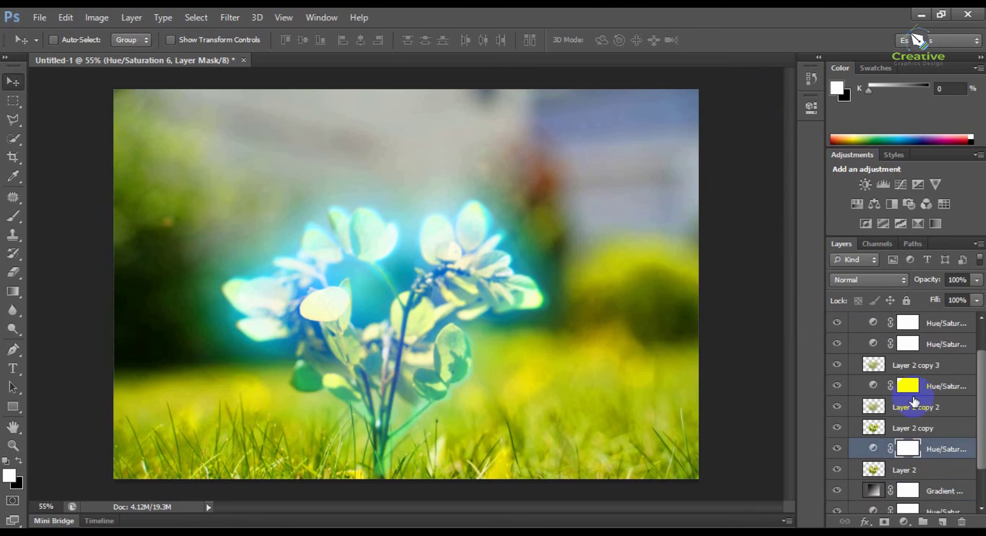
# Step: Open the settings of the gradient fill layer below Layer 2 and try the Copper gradient
pyautogui.scroll(-4, 917, 399)
pyautogui.click(873, 443)
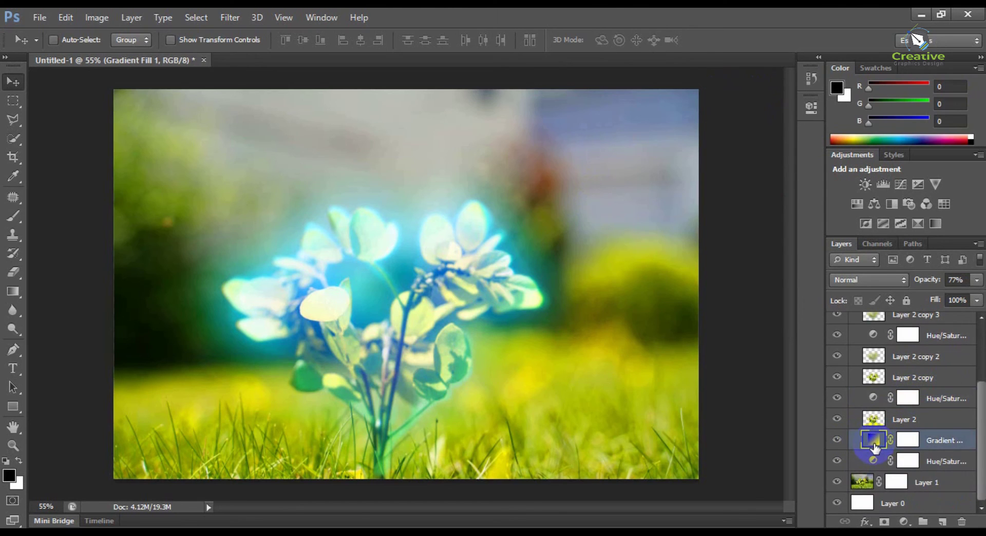
pyautogui.doubleClick(875, 445)
pyautogui.click(514, 161)
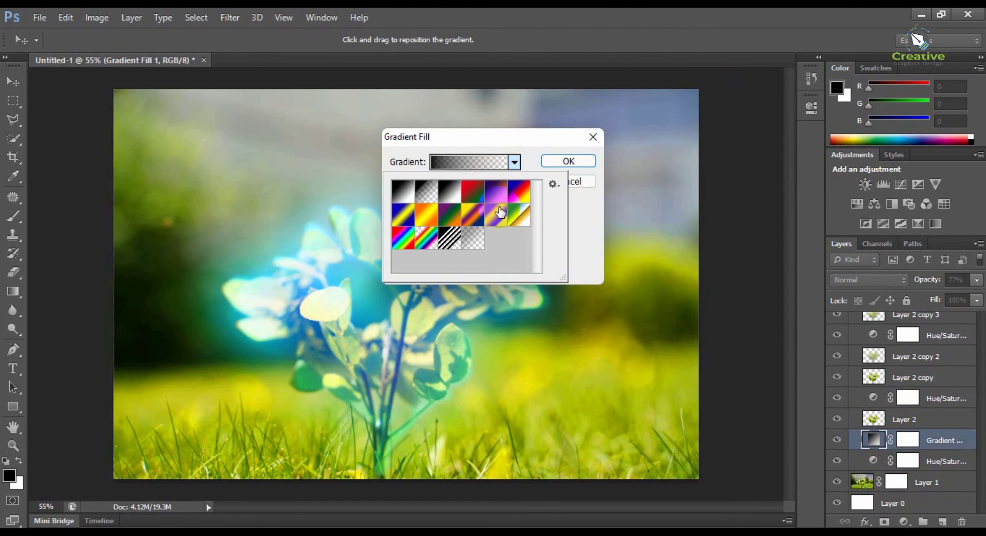
pyautogui.click(500, 212)
# Step: Open the Gradient Editor for the gradient fill and move it aside to uncover the plant
pyautogui.click(514, 162)
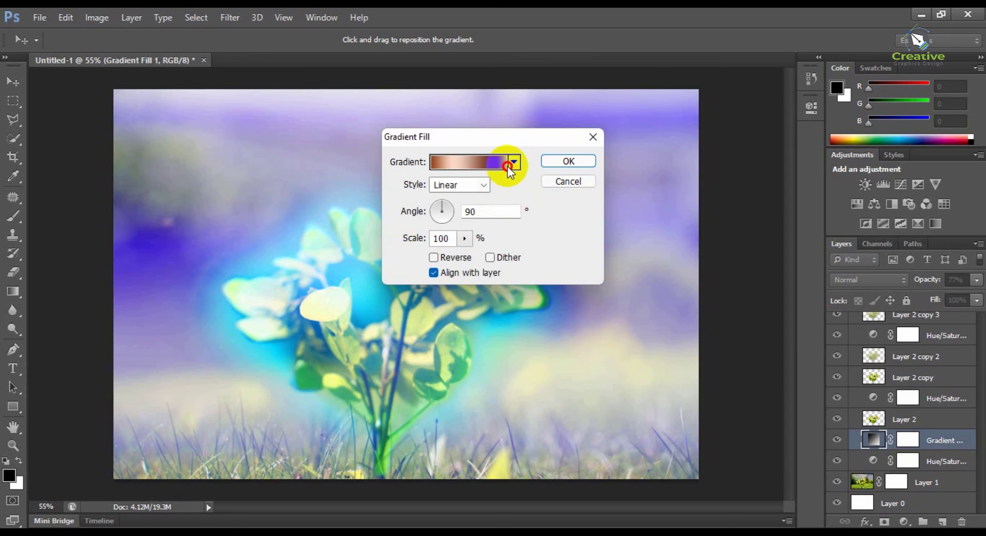
pyautogui.click(495, 162)
pyautogui.click(503, 144)
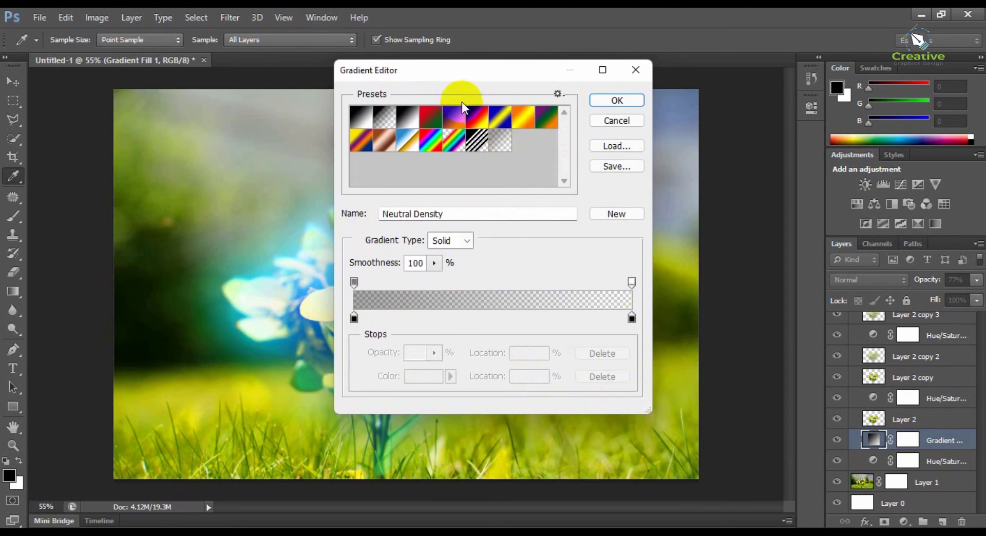
pyautogui.moveTo(451, 69); pyautogui.dragTo(707, 76)
# Step: Try several preset gradients on the fill, including Black, White, Copper and Transparent Rainbow, to compare their effect on the scene
pyautogui.click(643, 126)
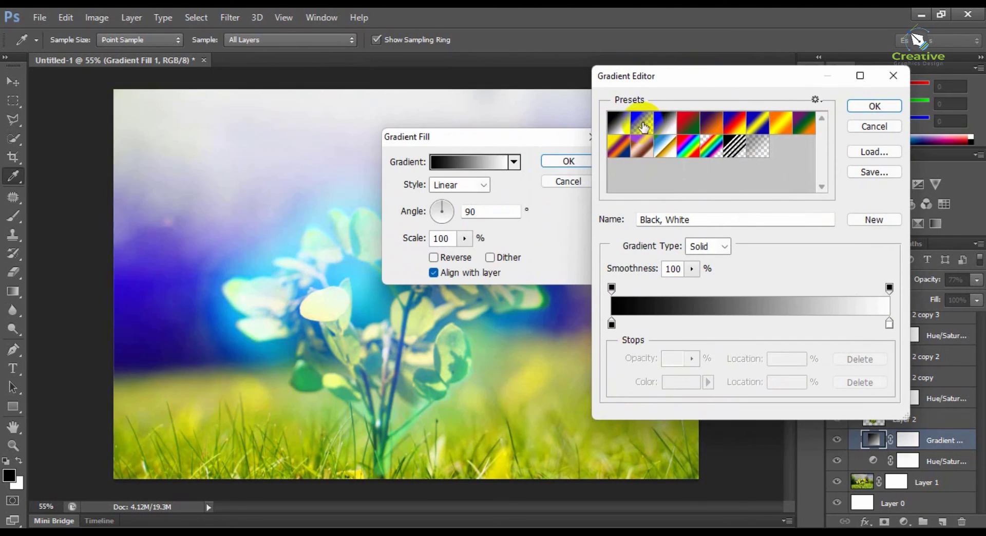
pyautogui.click(623, 122)
pyautogui.click(639, 155)
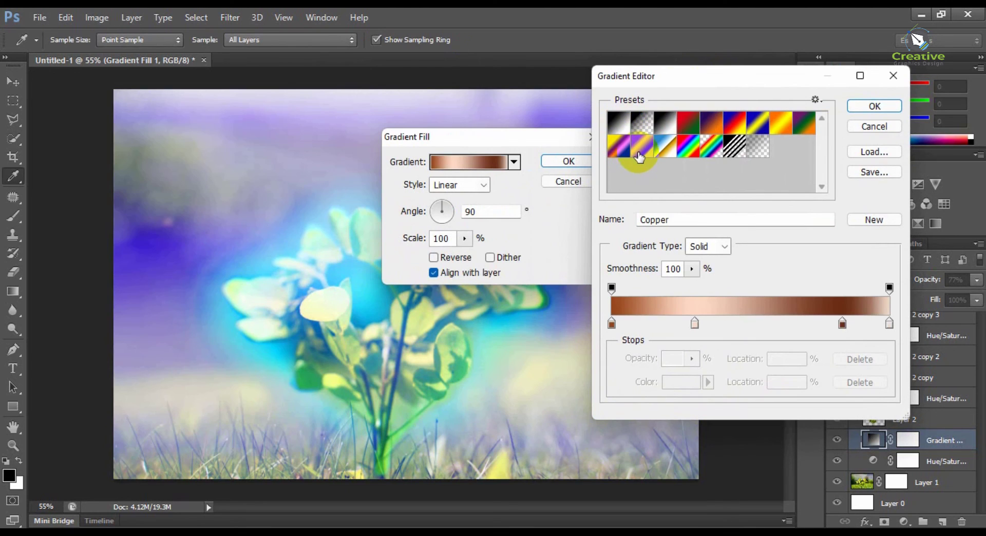
pyautogui.click(641, 123)
pyautogui.click(665, 123)
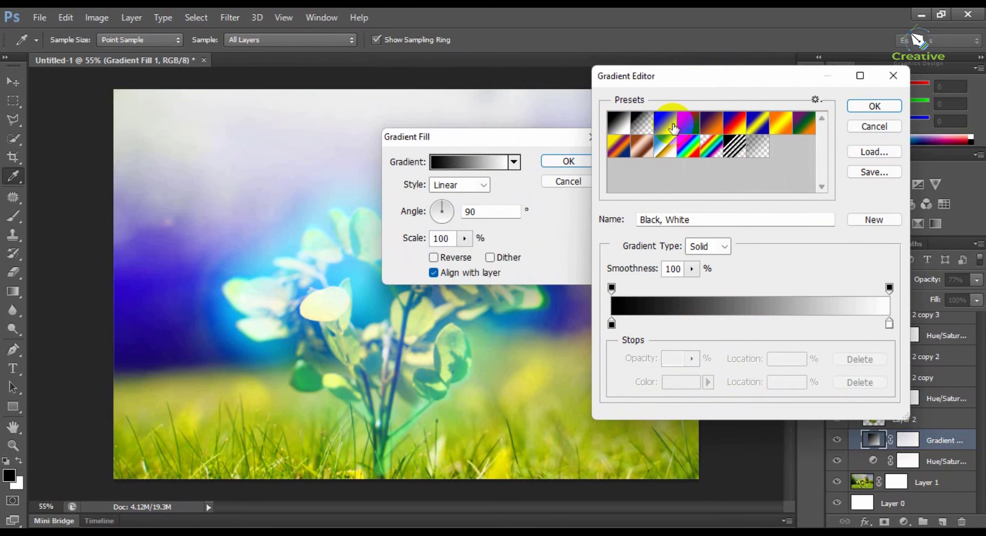
pyautogui.click(688, 148)
pyautogui.click(712, 146)
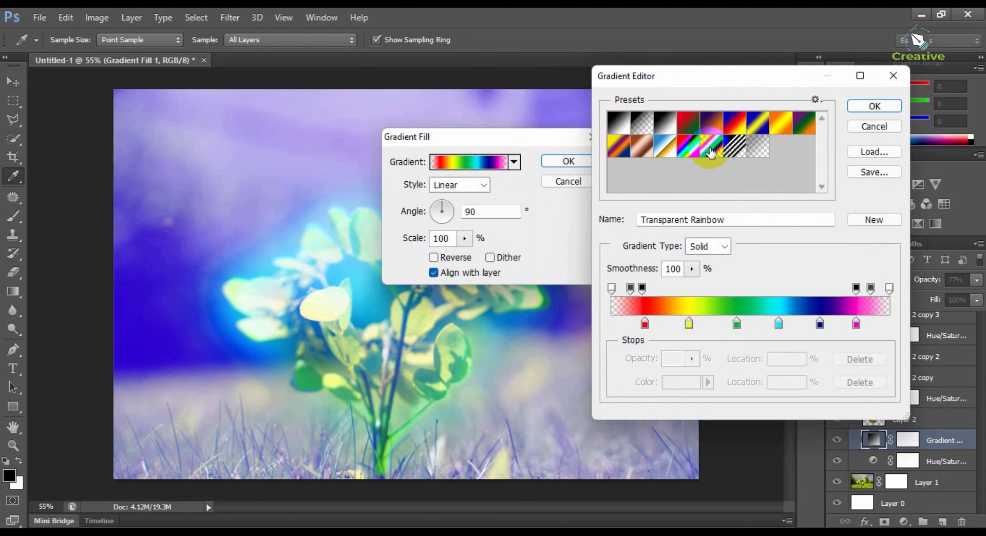
# Step: Try the Violet, Green, Orange preset gradient on the fill to compare its effect on the scene
pyautogui.click(781, 131)
pyautogui.click(803, 123)
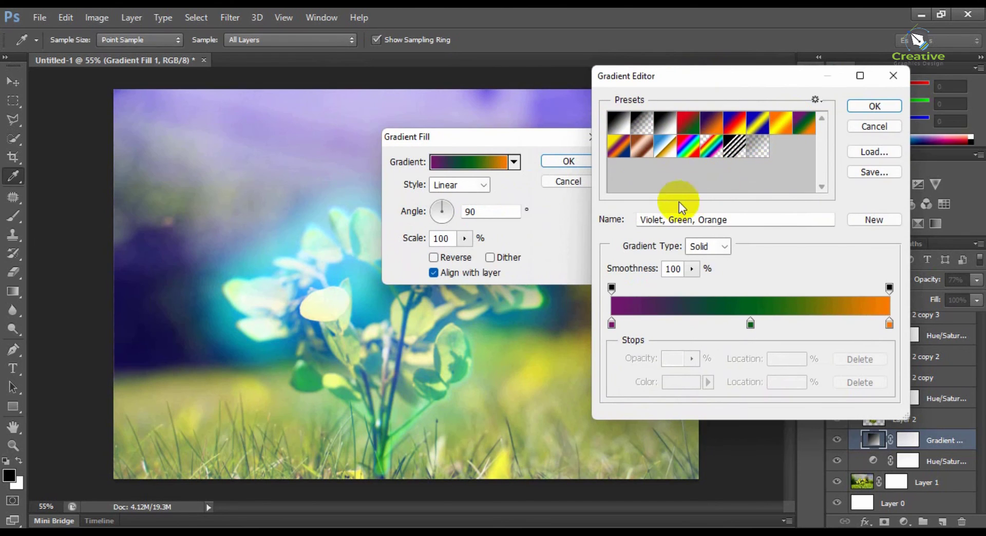
pyautogui.click(761, 220)
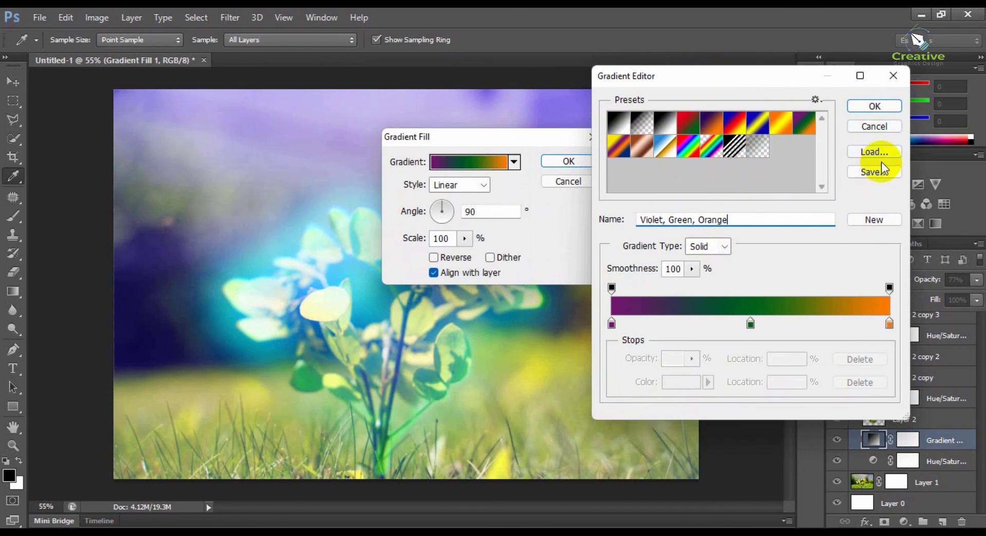
pyautogui.click(484, 185)
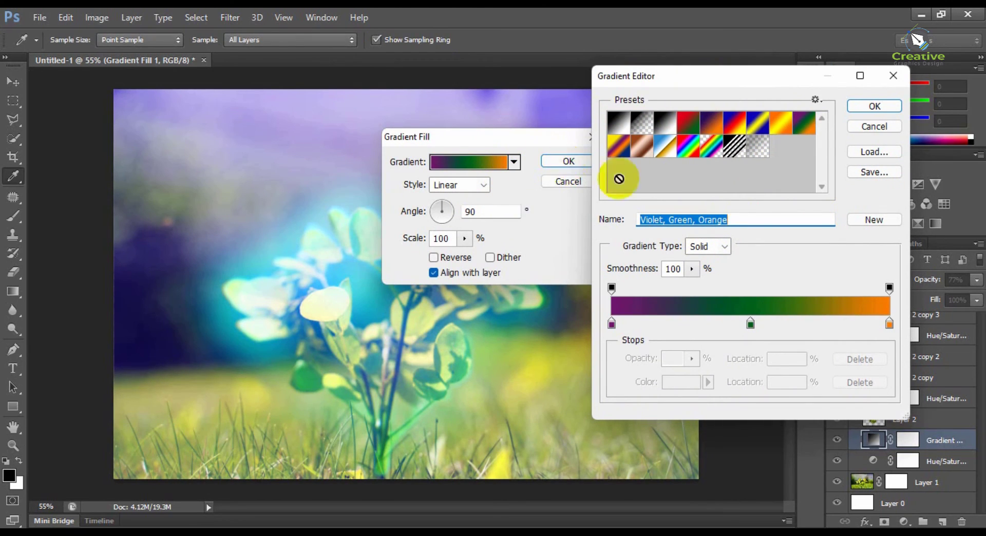
# Step: Apply the Neutral Density preset to the gradient fill, keep its end color stop black, and accept the gradient
pyautogui.click(754, 148)
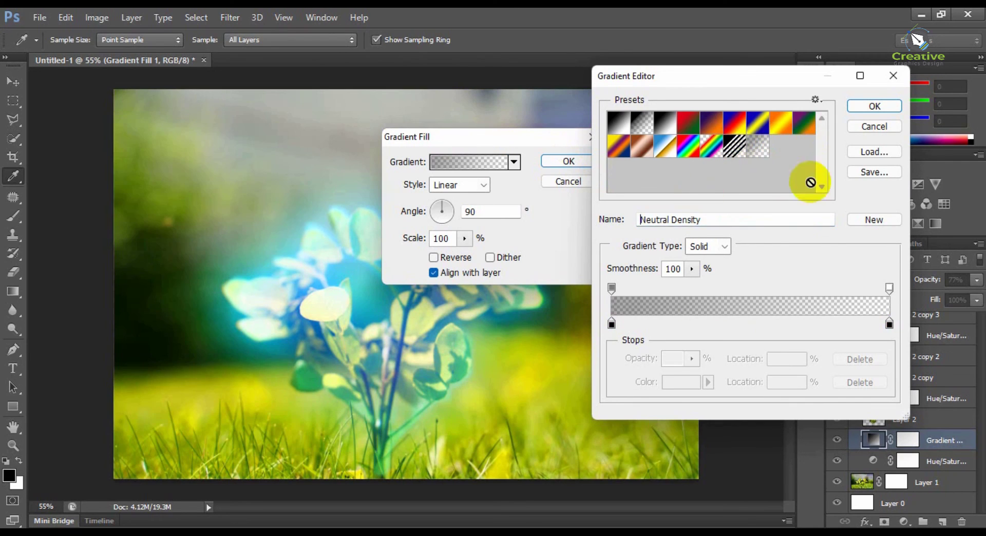
pyautogui.doubleClick(889, 325)
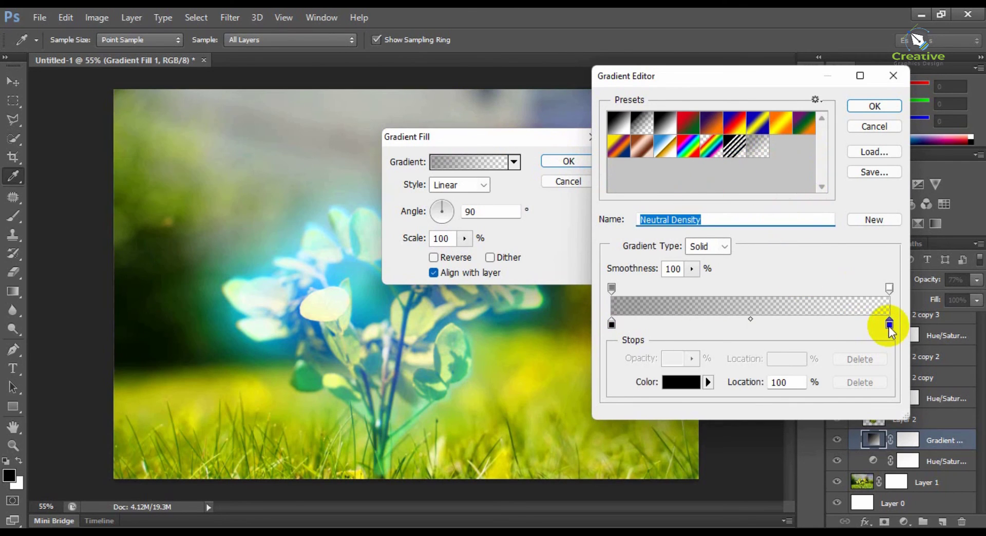
pyautogui.moveTo(456, 169); pyautogui.dragTo(405, 319)
pyautogui.click(668, 131)
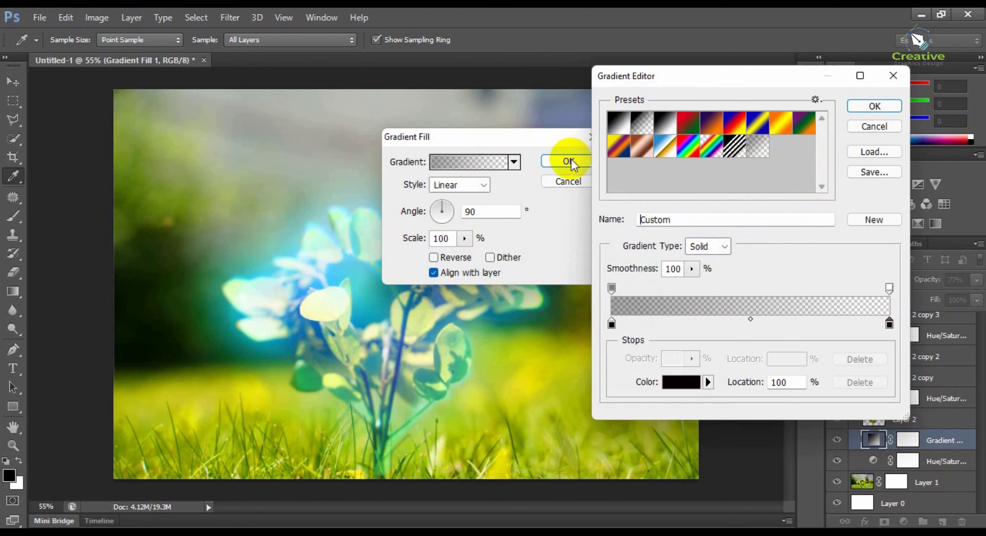
pyautogui.click(570, 161)
pyautogui.click(887, 104)
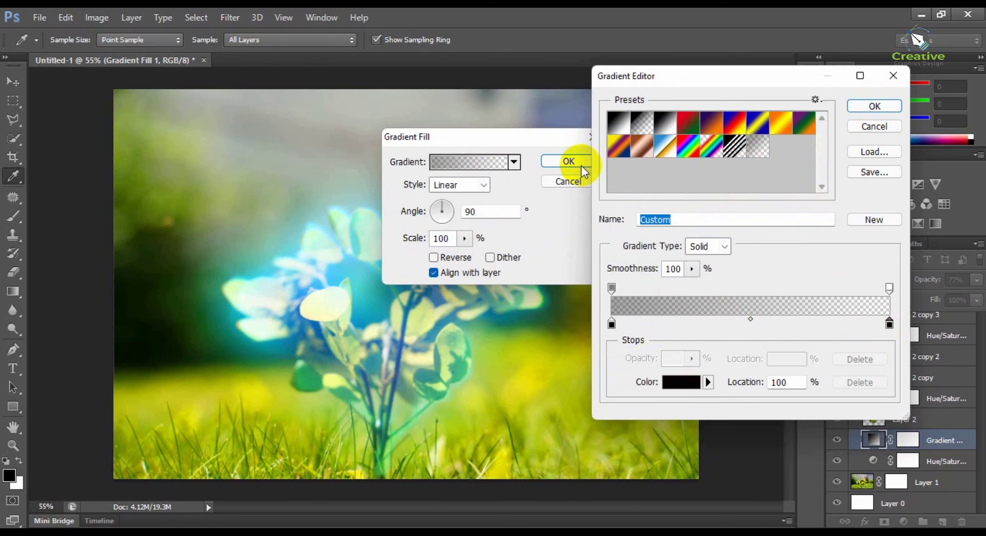
pyautogui.moveTo(703, 81); pyautogui.dragTo(619, 101)
pyautogui.click(790, 126)
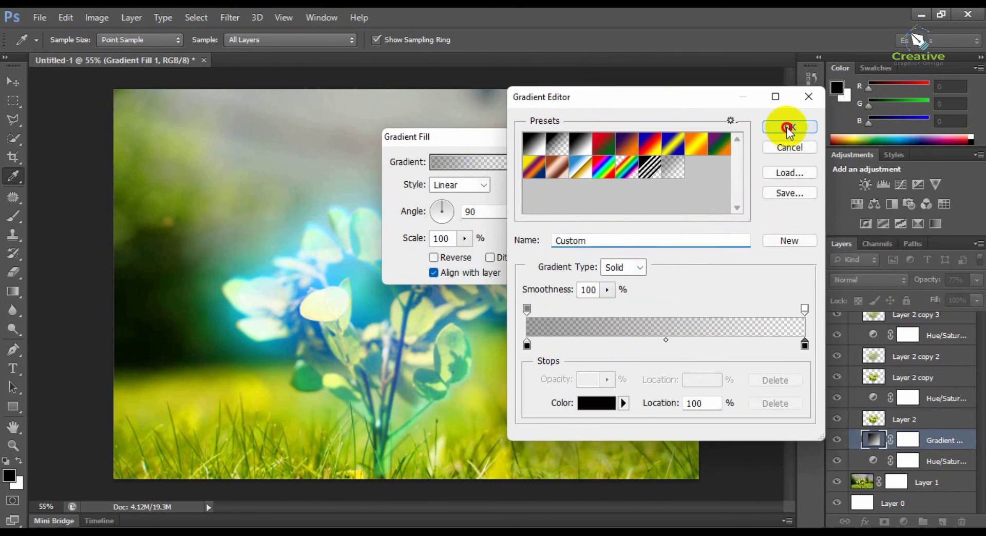
# Step: Set the gradient fill's angle to -82.87° and its layer opacity to 100%
pyautogui.moveTo(539, 145); pyautogui.dragTo(644, 132)
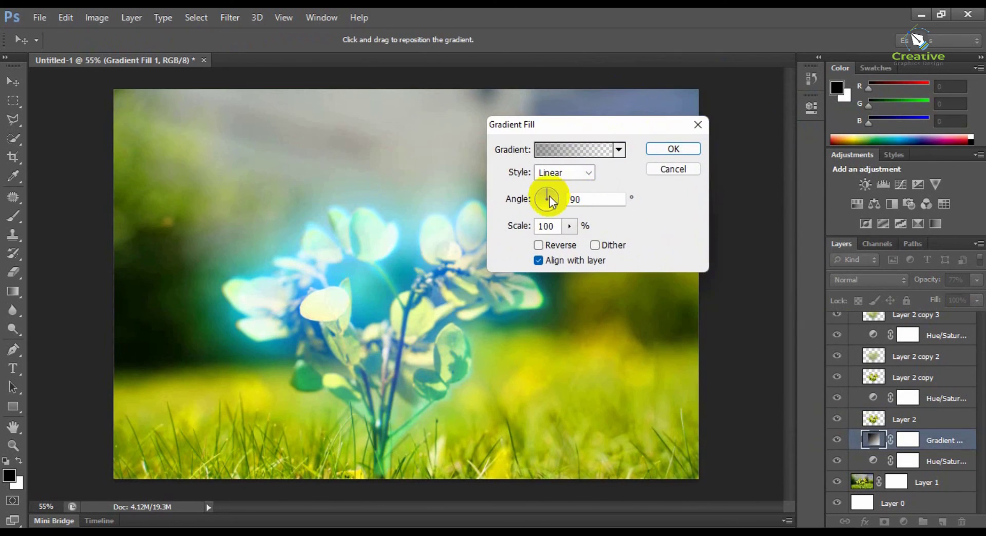
pyautogui.moveTo(557, 199); pyautogui.dragTo(549, 221)
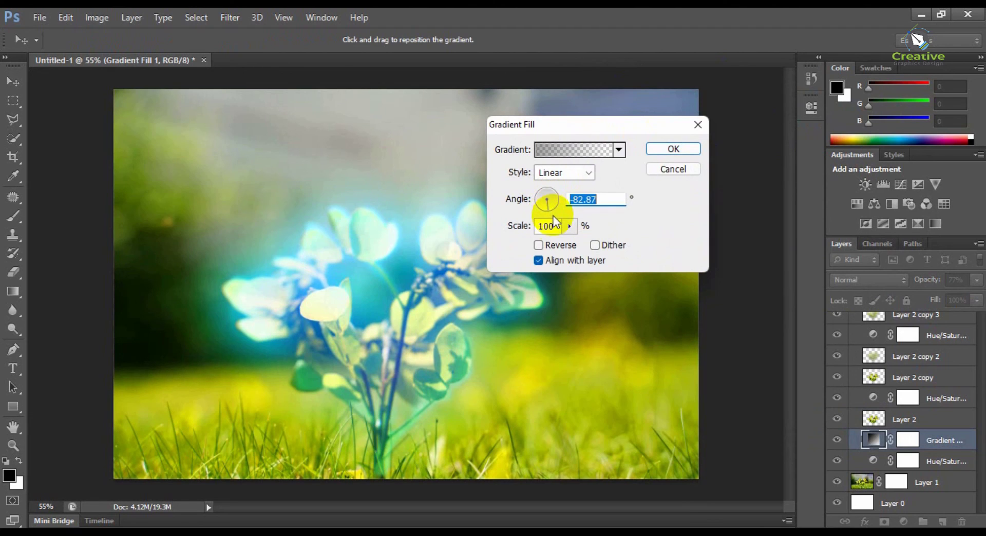
pyautogui.click(653, 152)
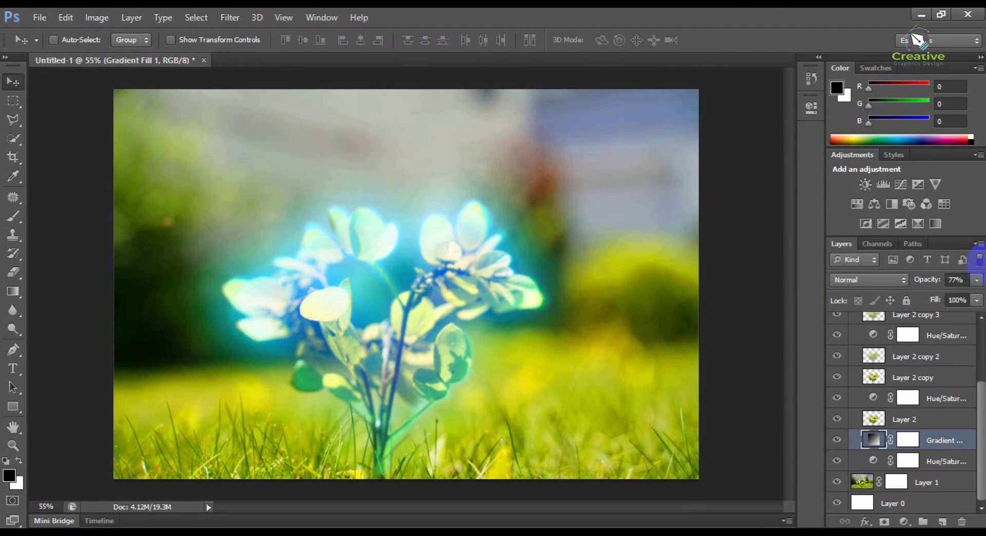
pyautogui.click(978, 281)
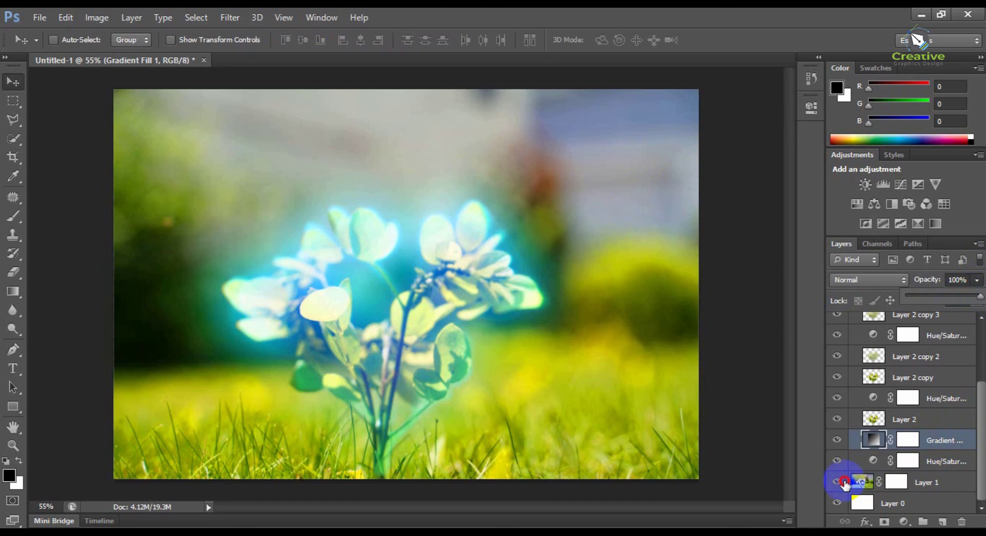
# Step: Toggle Layer 1's visibility several times to compare the scene with and without the background photo
pyautogui.click(837, 485)
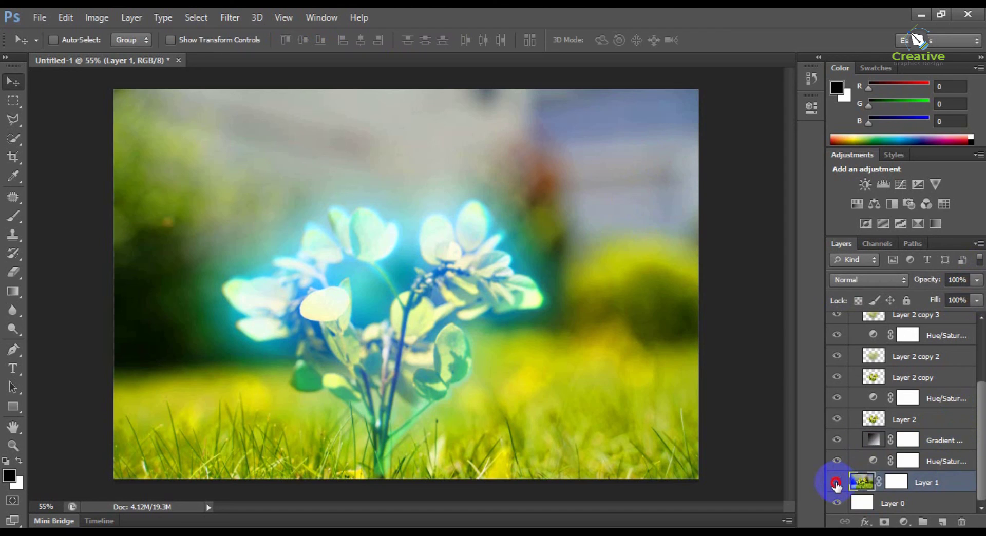
pyautogui.click(837, 485)
pyautogui.click(837, 486)
pyautogui.click(837, 485)
pyautogui.click(837, 486)
# Step: Try the Linear Light, Overlay and Screen blend modes on Layer 1, and return it to Normal
pyautogui.click(898, 485)
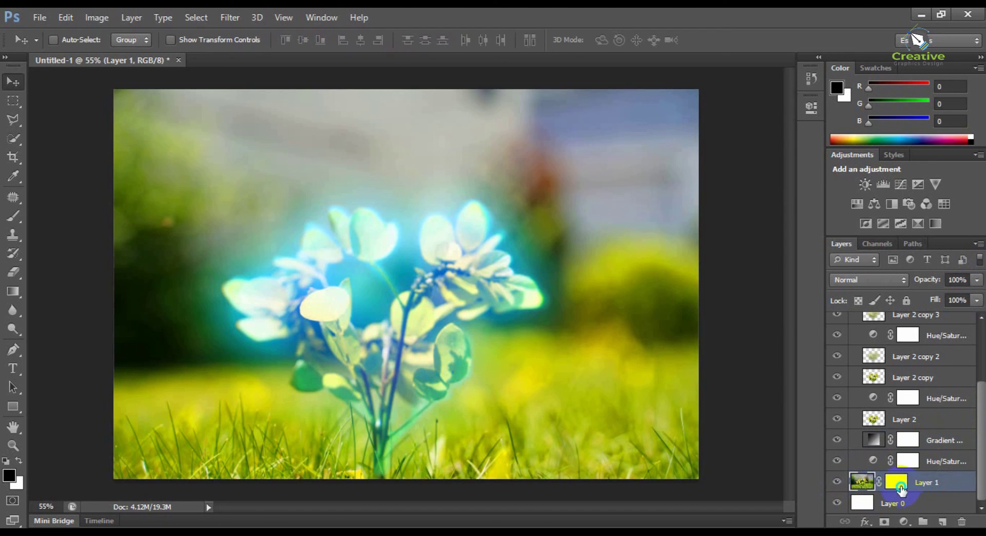
pyautogui.rightClick(900, 487)
pyautogui.click(910, 488)
pyautogui.click(880, 278)
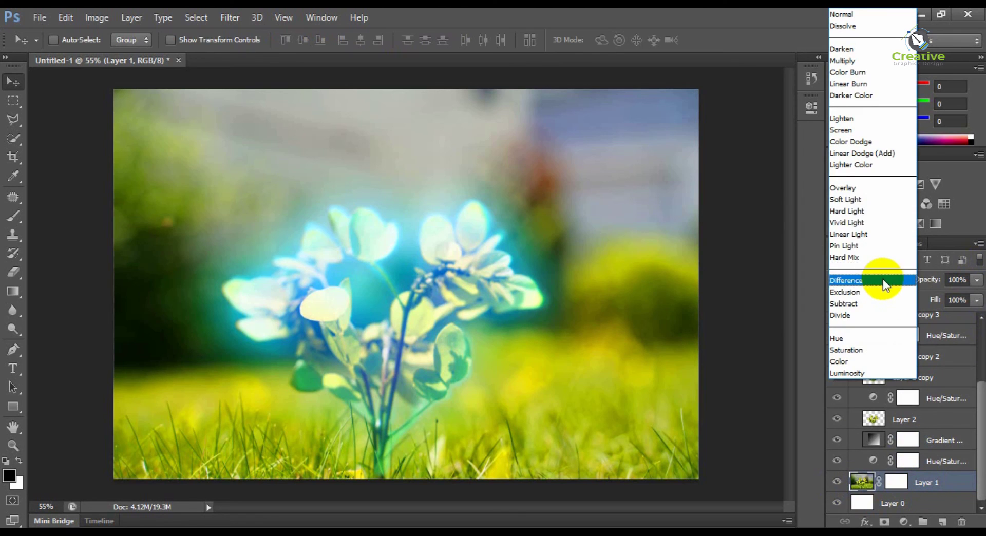
pyautogui.click(858, 230)
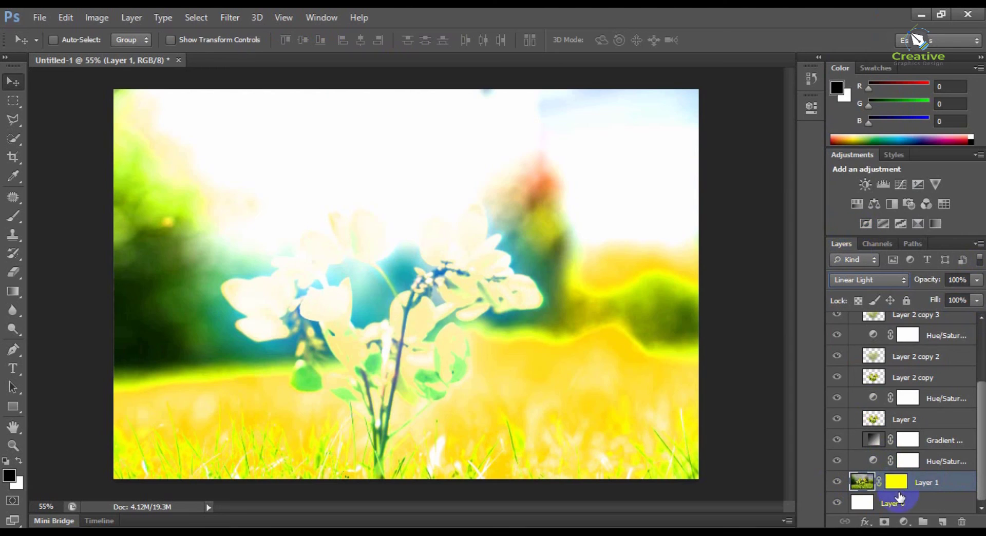
pyautogui.click(874, 279)
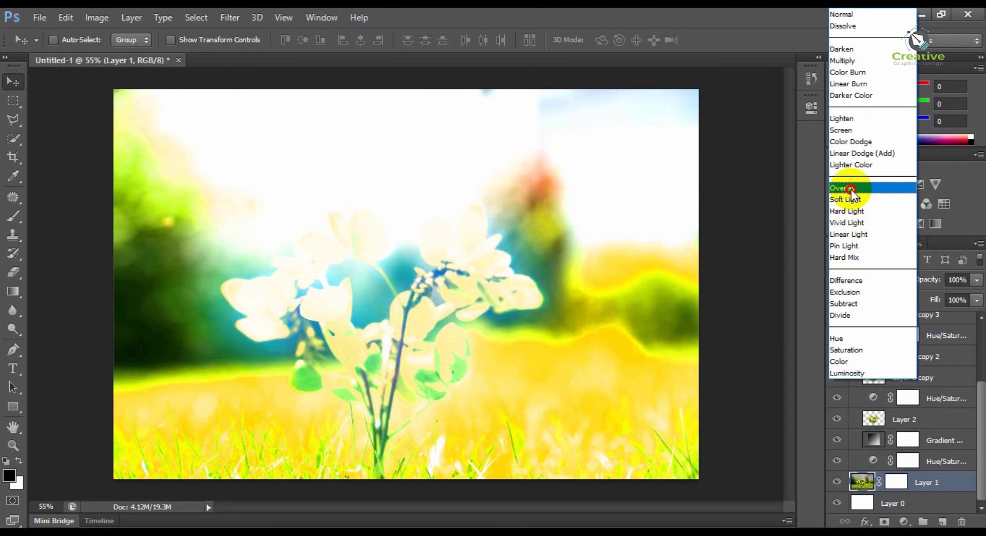
pyautogui.click(855, 190)
pyautogui.click(881, 281)
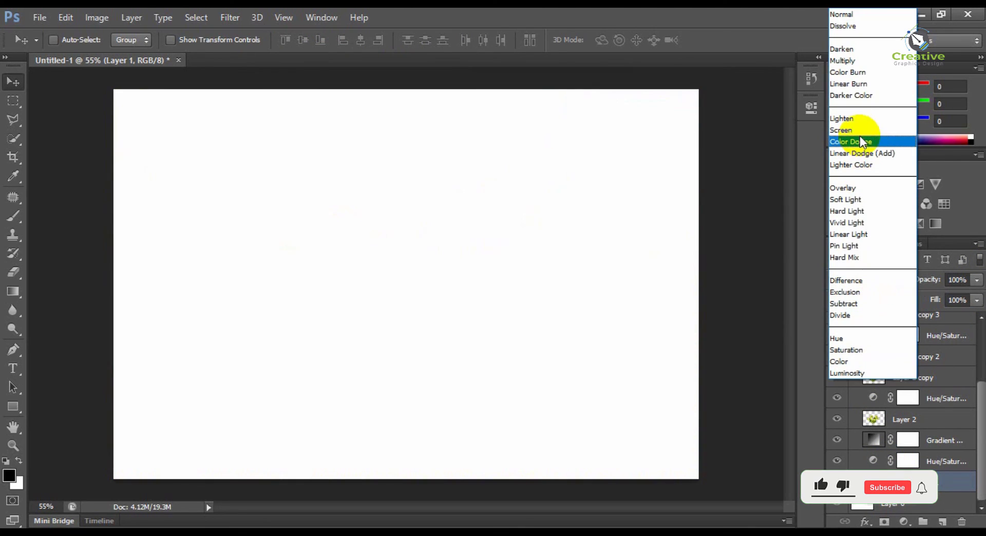
pyautogui.click(859, 130)
pyautogui.click(881, 280)
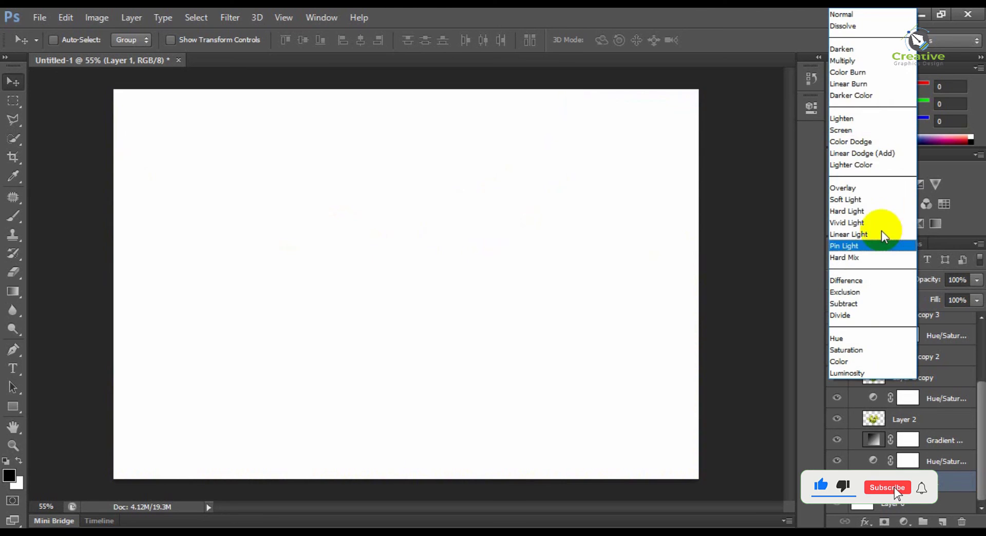
pyautogui.click(850, 14)
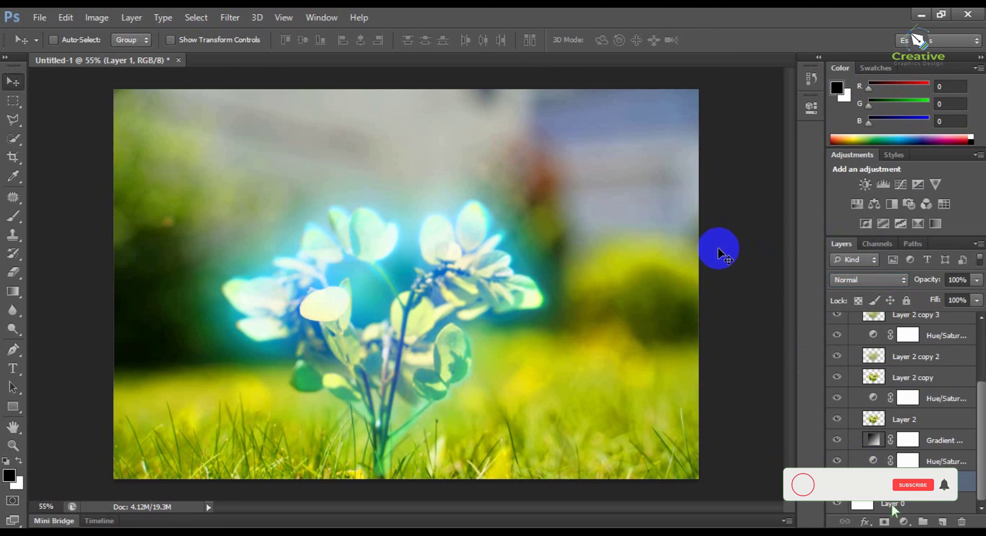
# Step: Examine the glow around the plant and how it blends with the background in the whole composition
pyautogui.scroll(5, 464, 314)
pyautogui.scroll(-4, 465, 316)
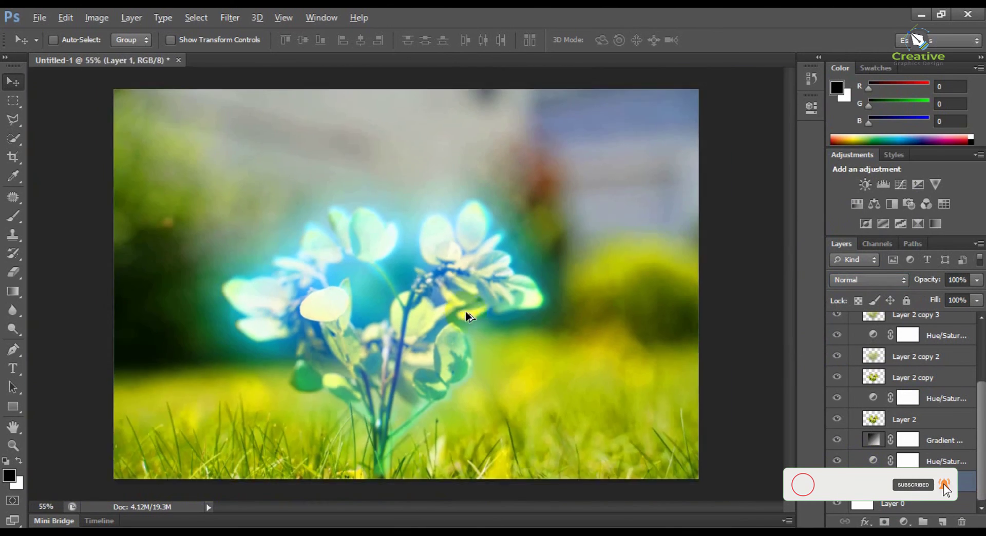
pyautogui.scroll(2, 466, 316)
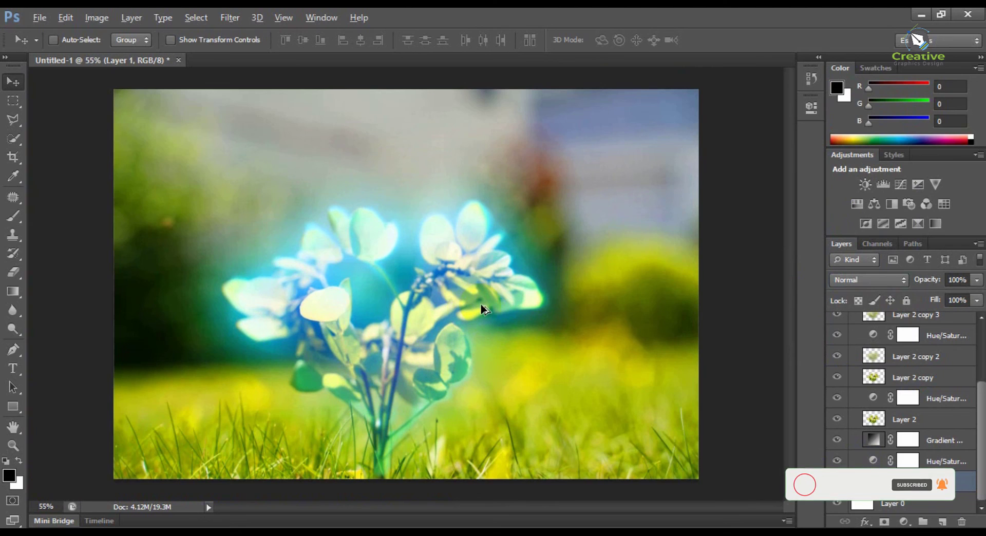
pyautogui.scroll(1, 481, 306)
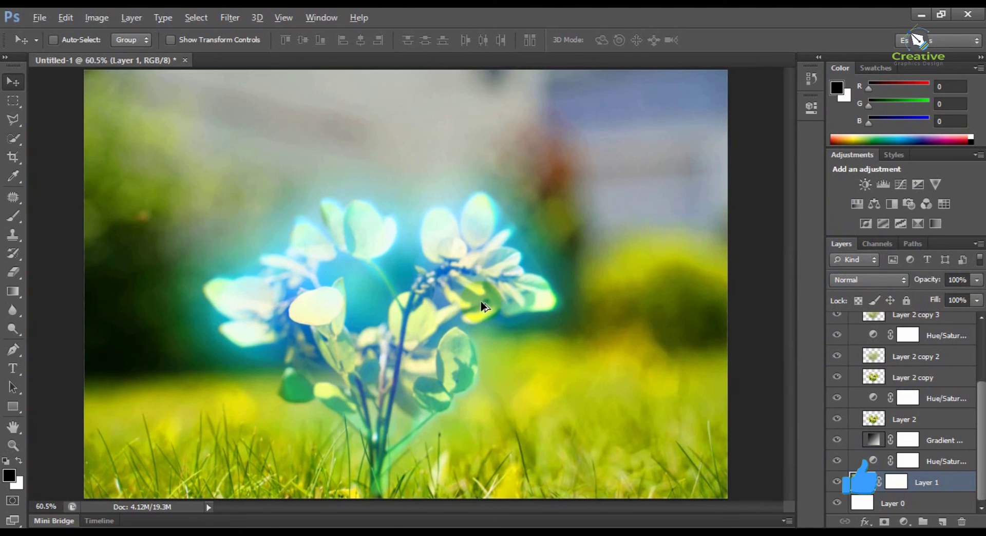
pyautogui.scroll(-1, 482, 307)
pyautogui.scroll(-1, 482, 306)
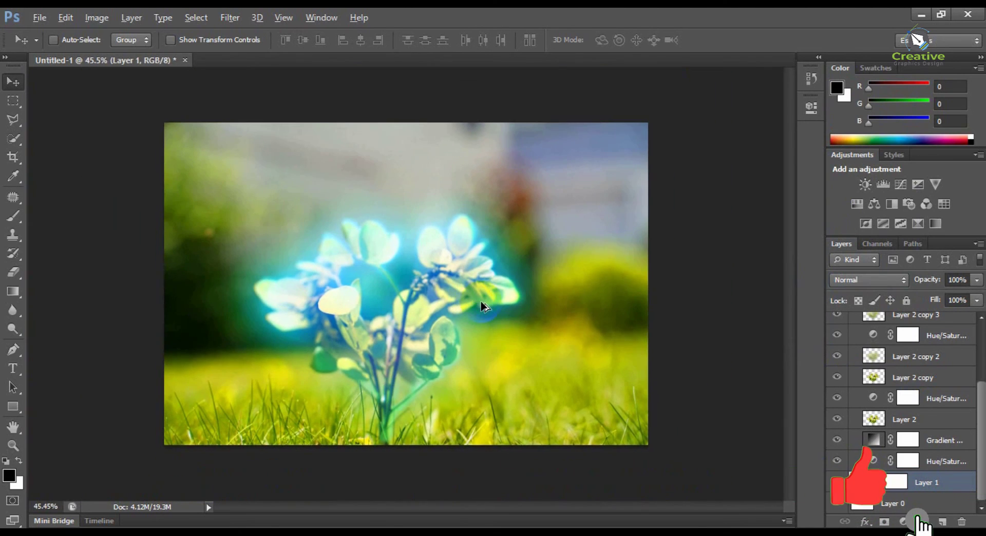
pyautogui.scroll(1, 462, 308)
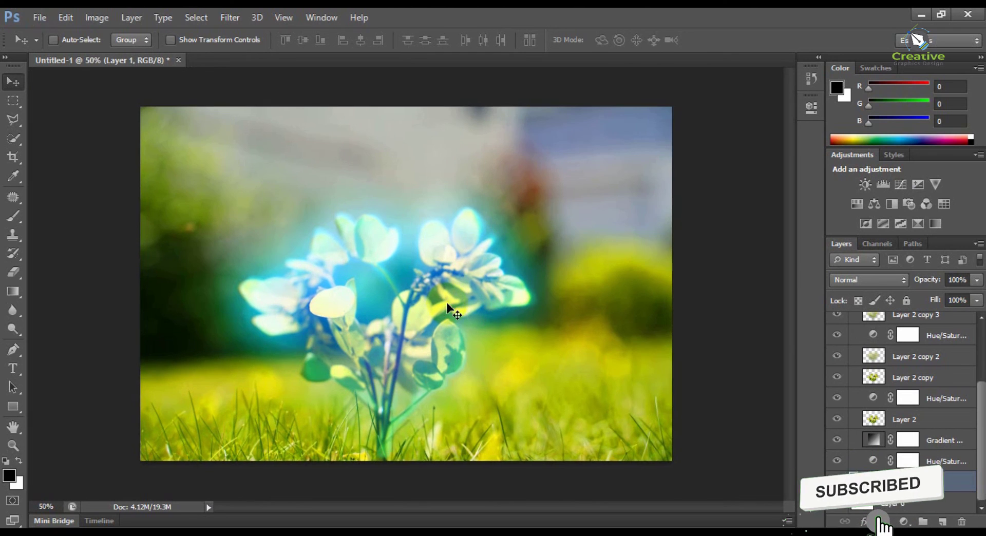
pyautogui.scroll(-1, 446, 307)
pyautogui.scroll(3, 447, 304)
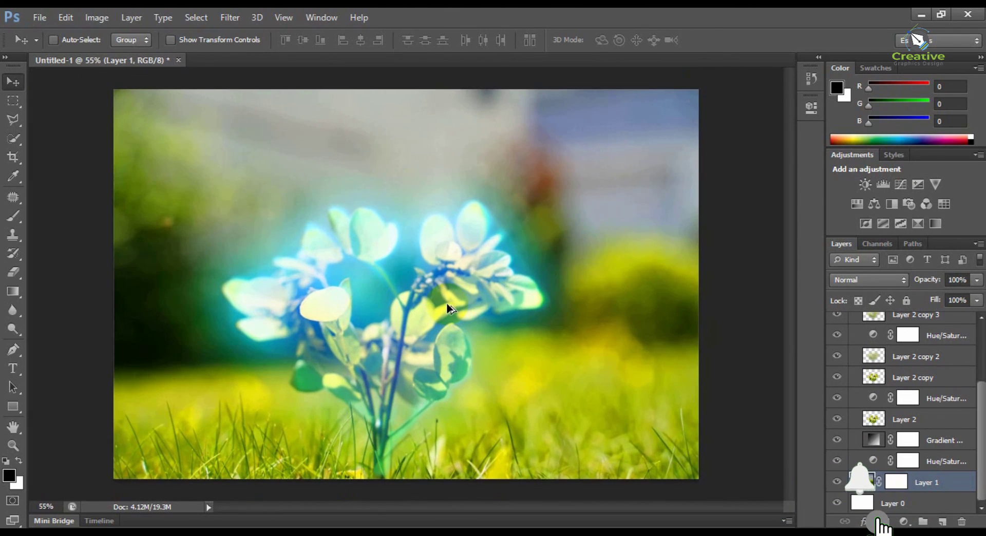